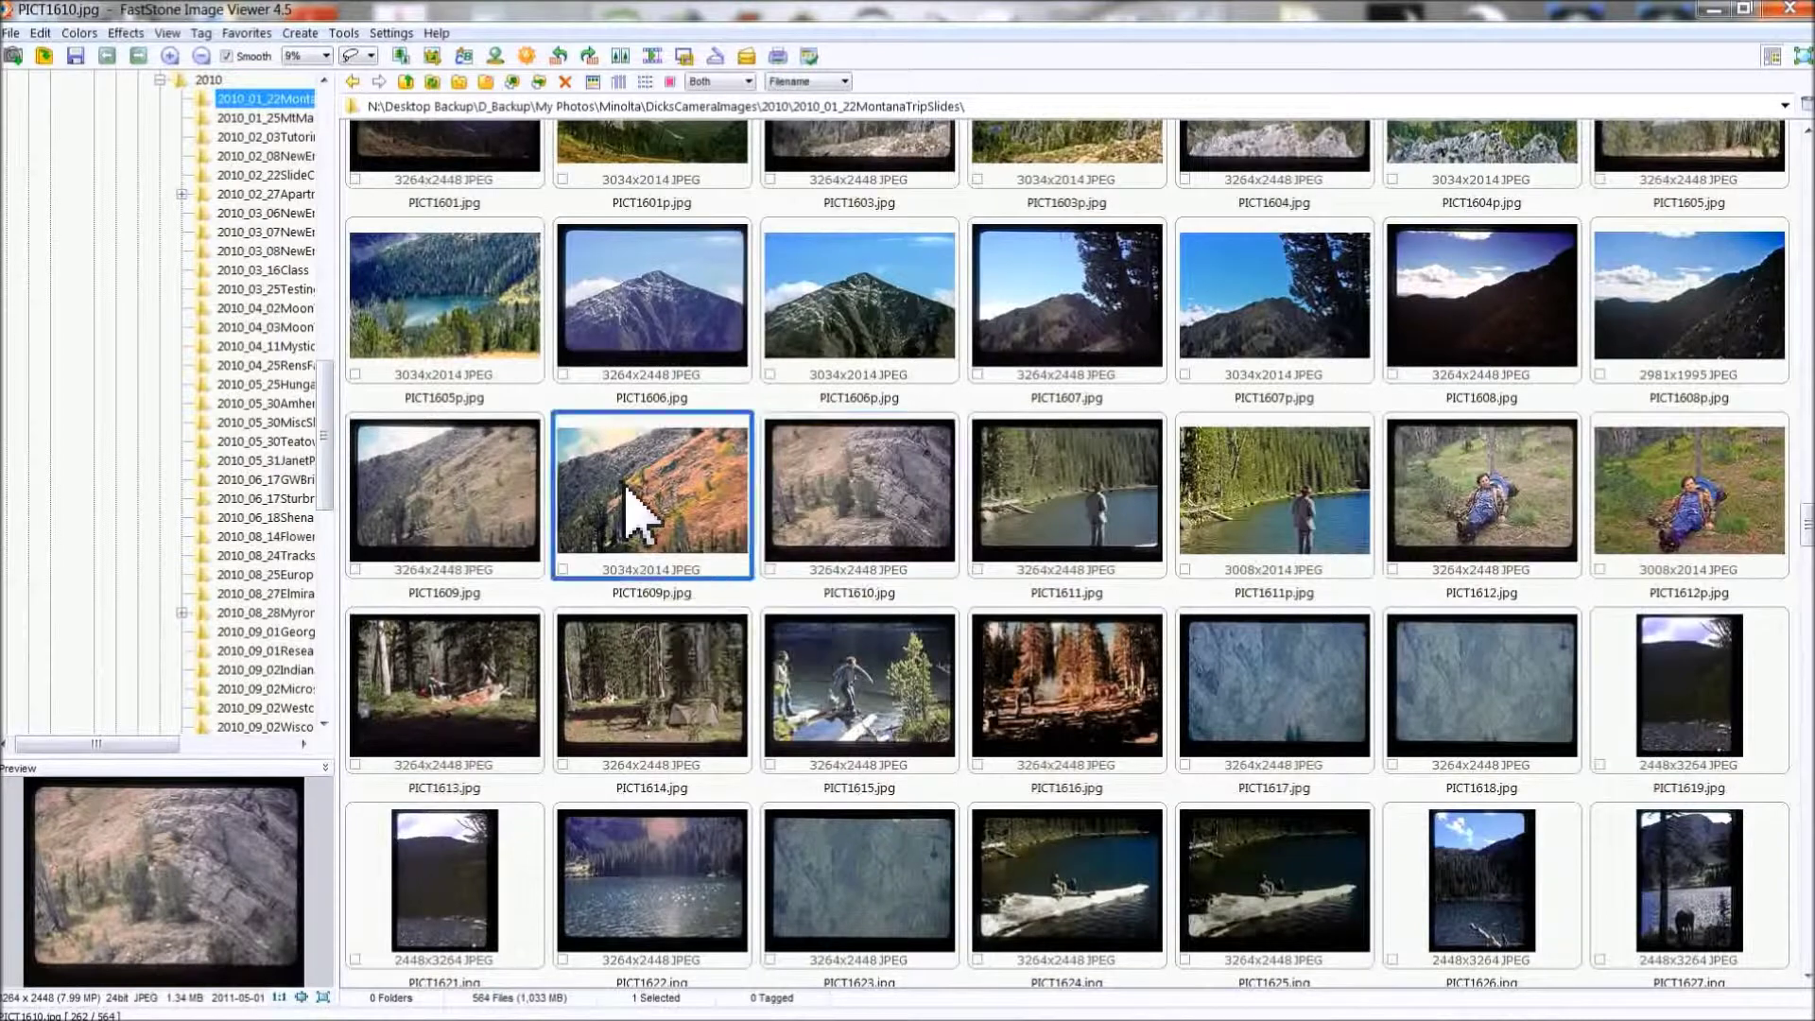
View the slide copy PICT1610.jpg at full screen and return to the thumbnails
left_click(837, 514)
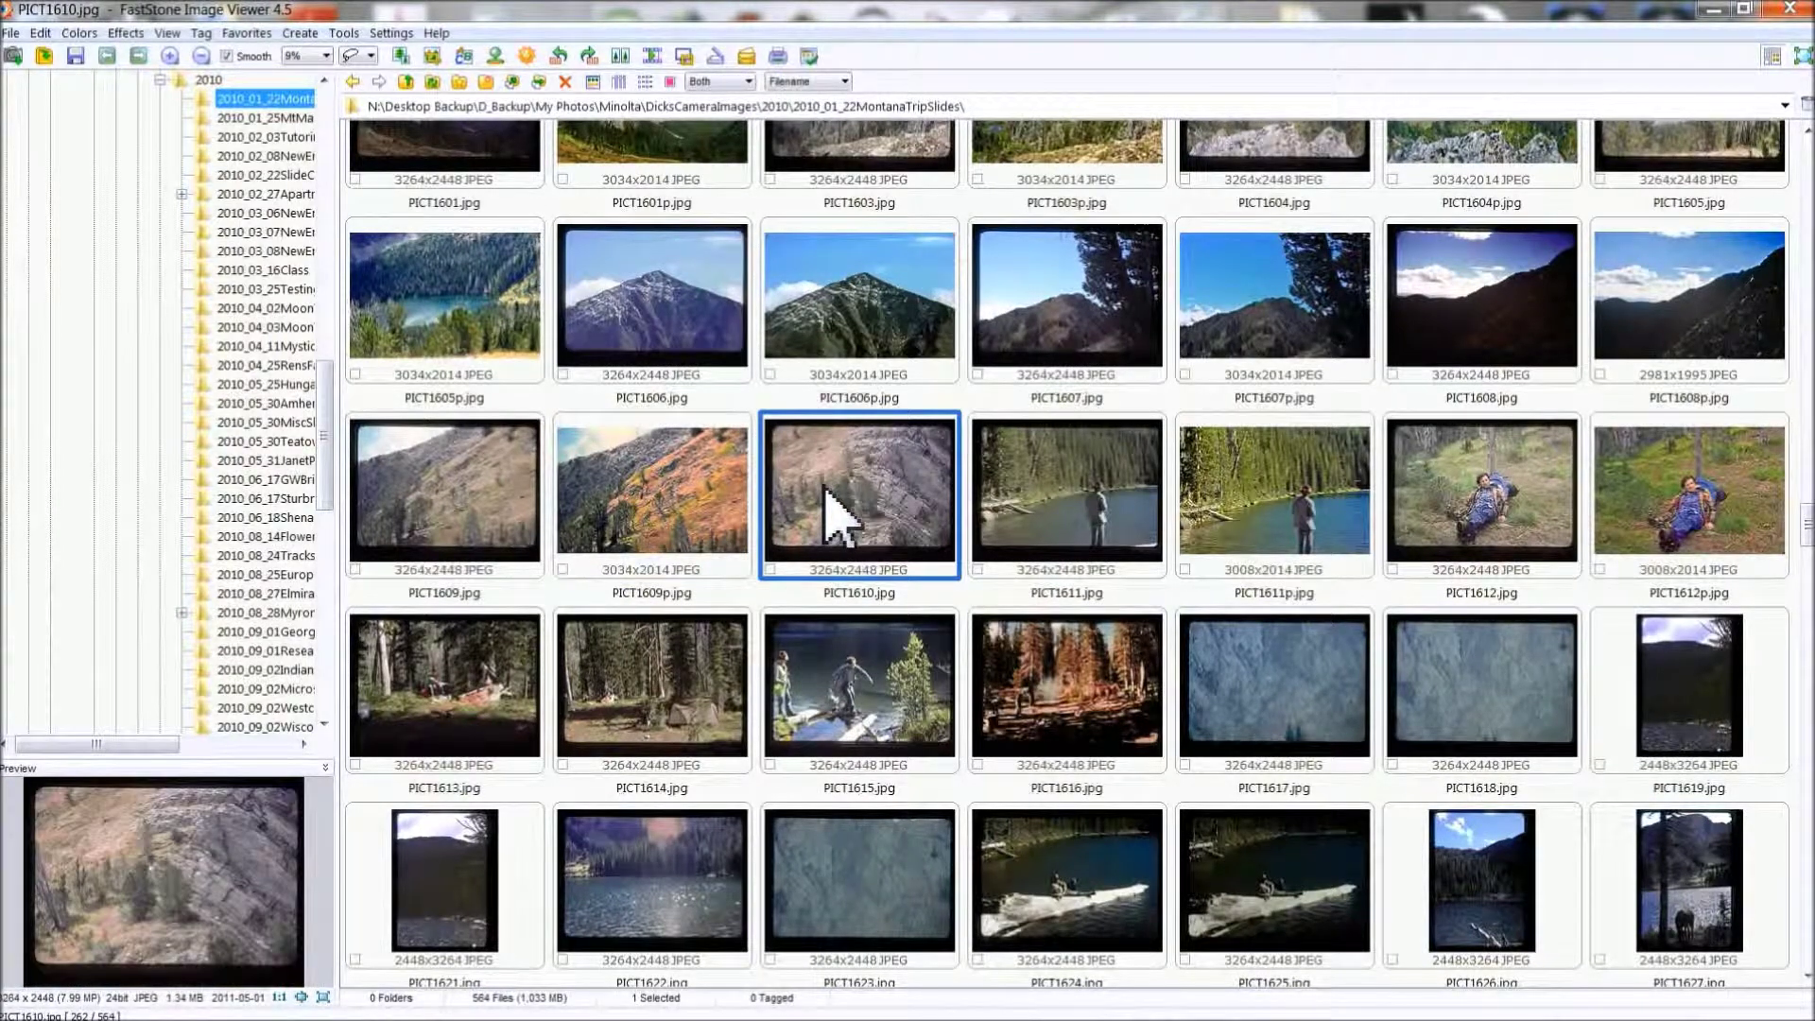
double_click(838, 518)
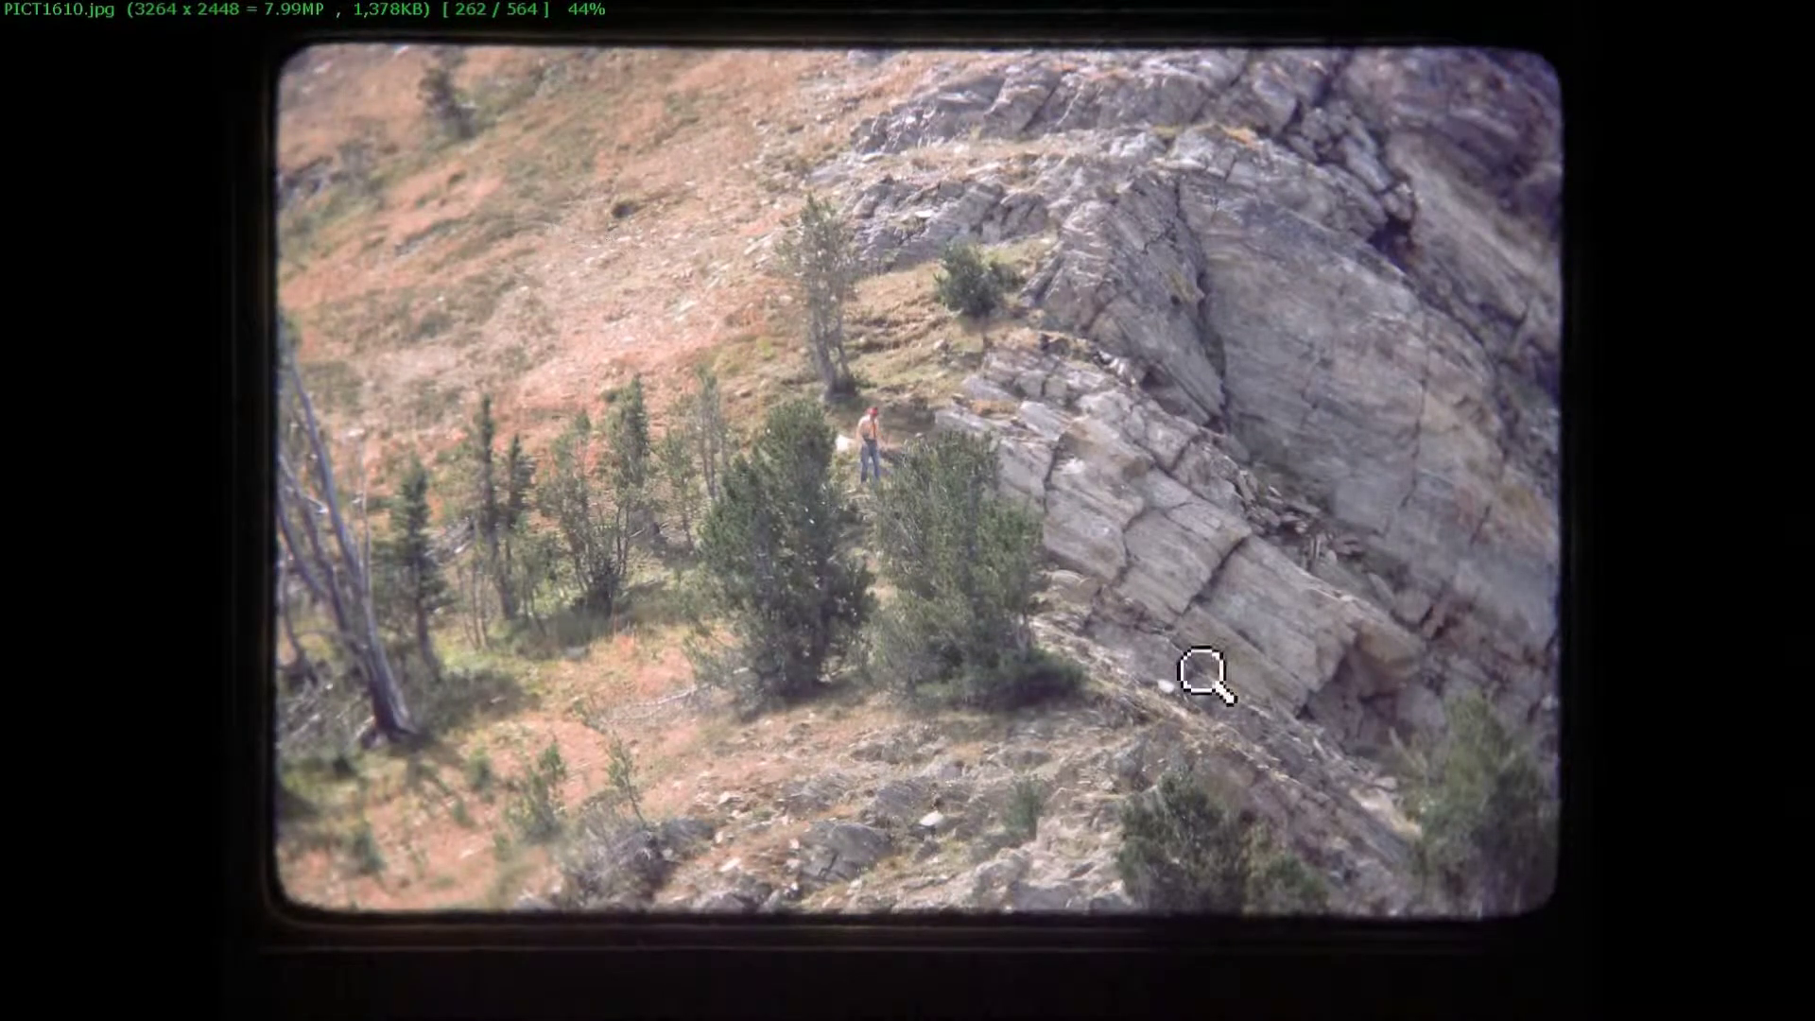
double_click(960, 562)
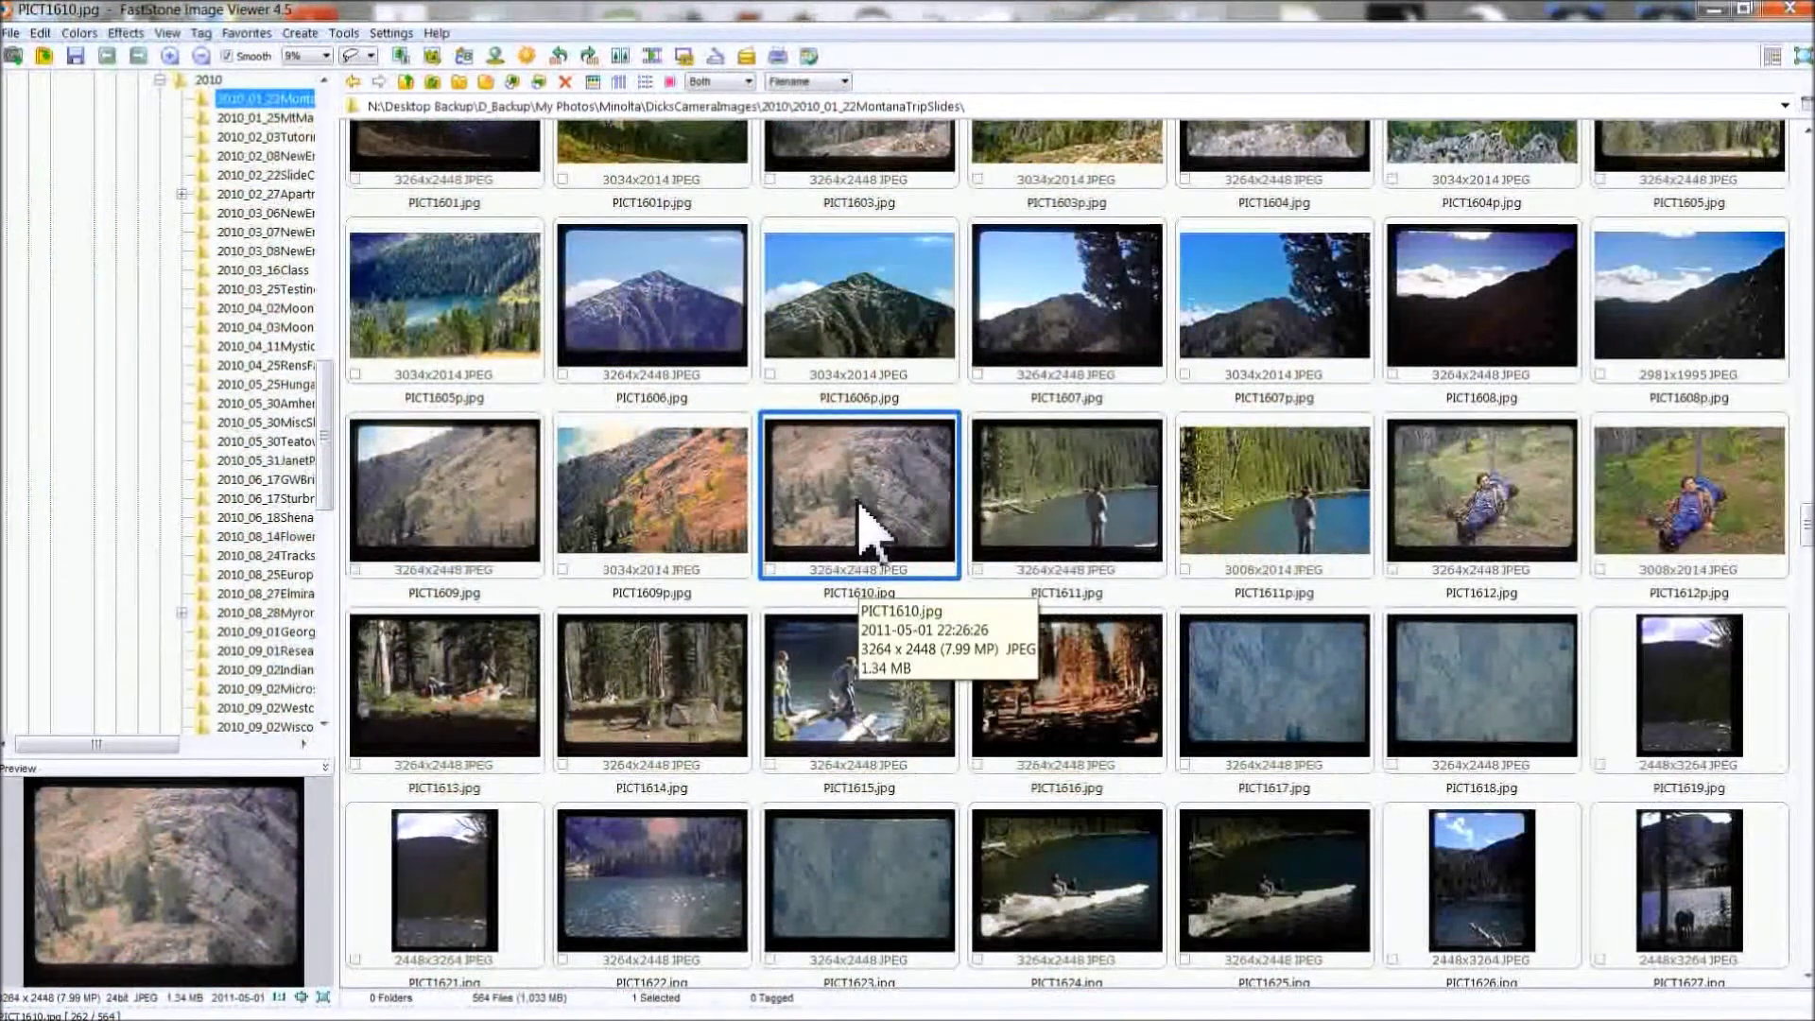
Switch to Lightroom and open PICT1610.jpg from the library grid in the single-photo view
mouse_move(233, 1002)
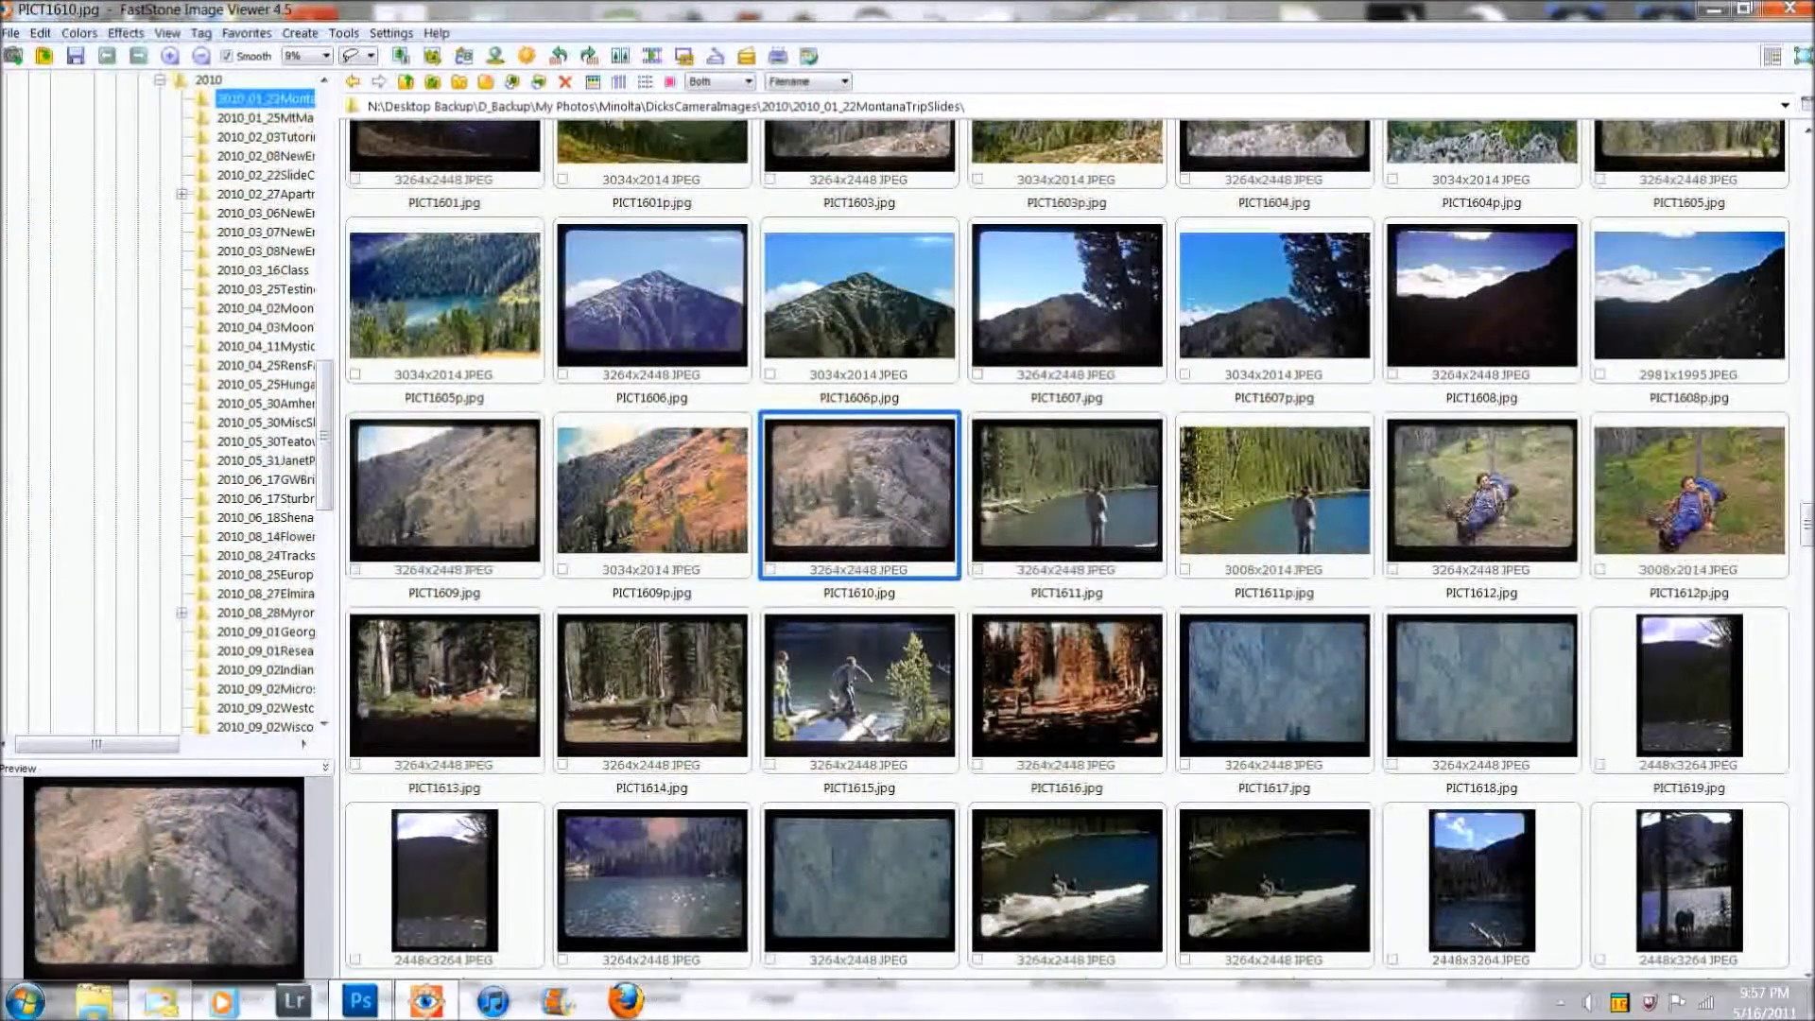
left_click(294, 1001)
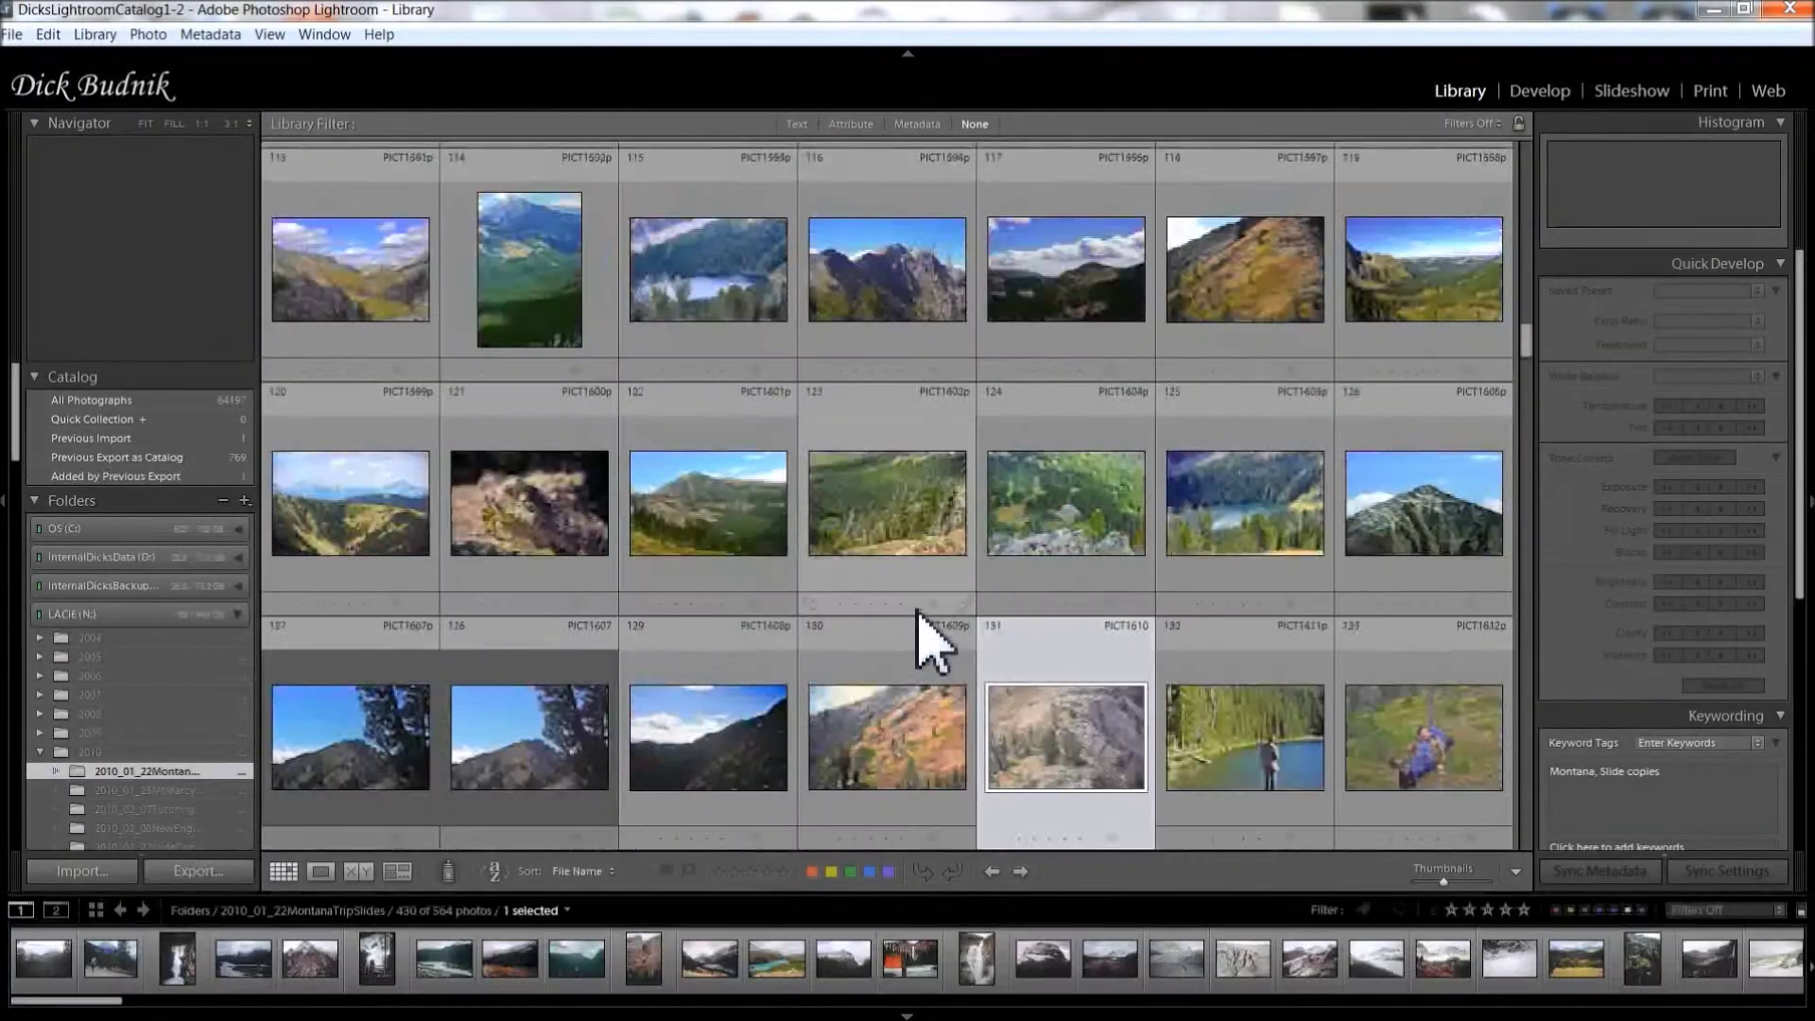
double_click(1087, 764)
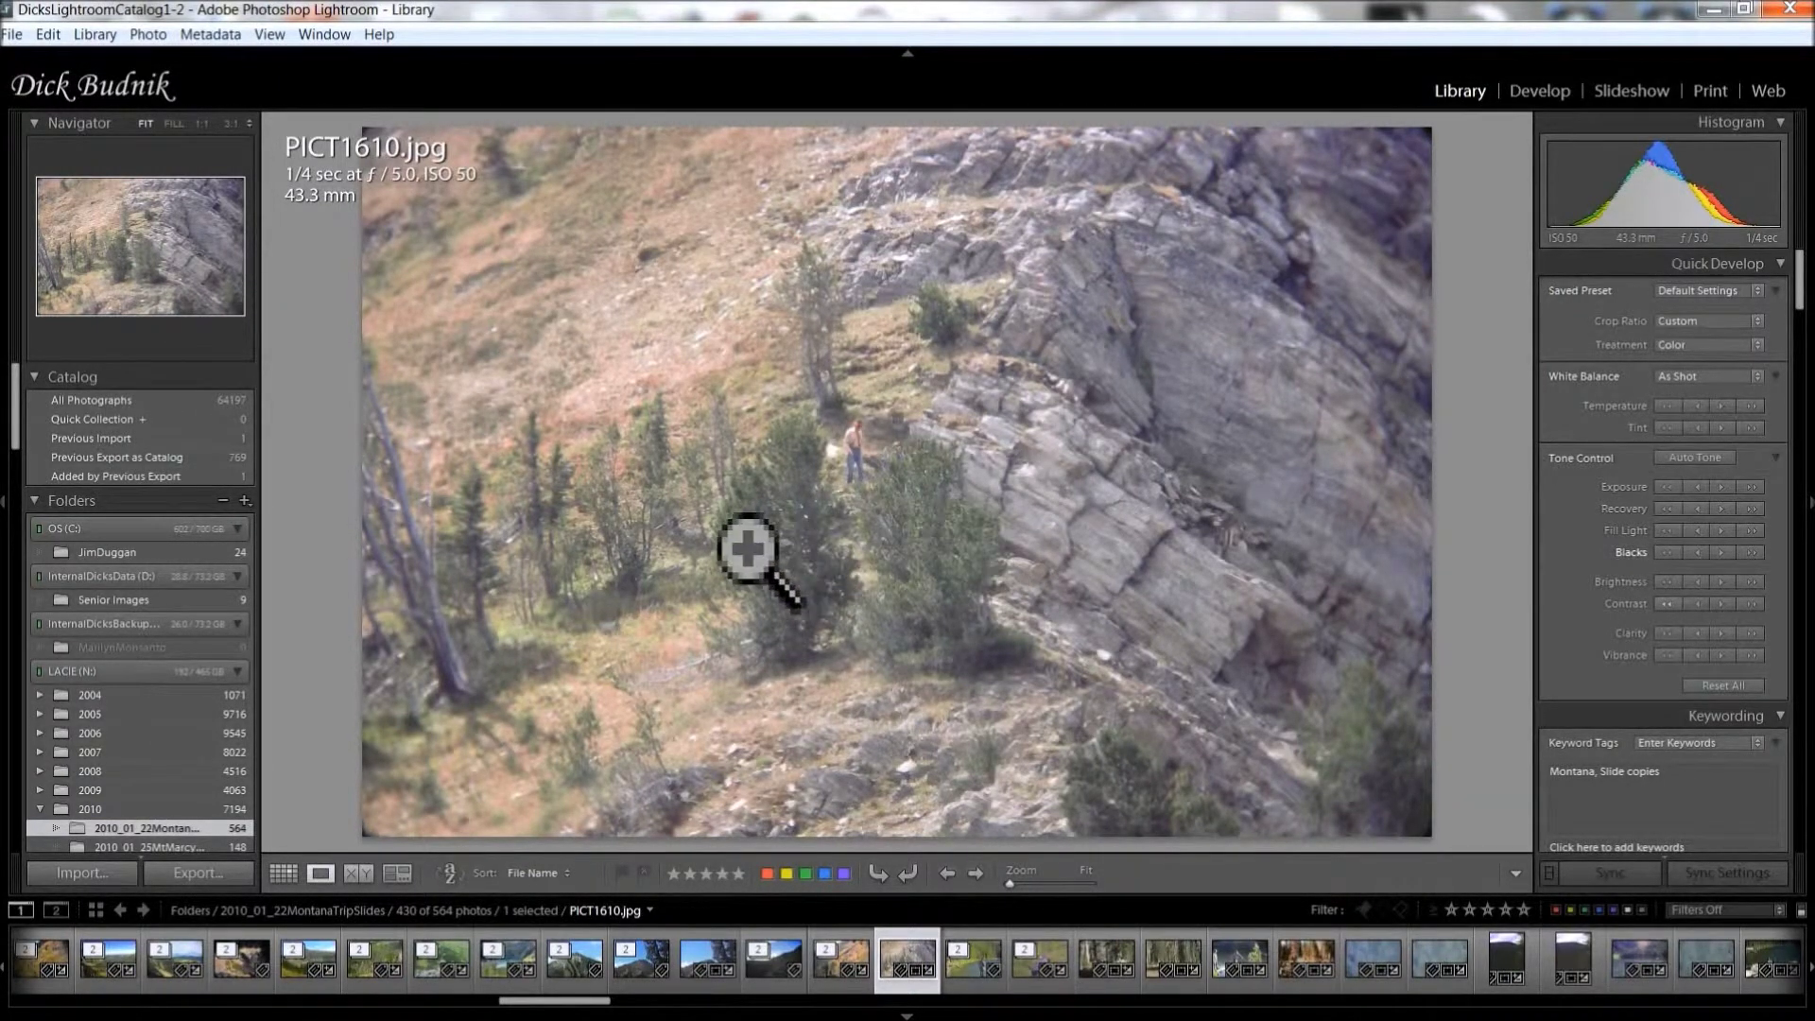
Open PICT1610.jpg for developing and apply the user presets A200 lens correction and 100 Noise Reduction
left_click(1534, 99)
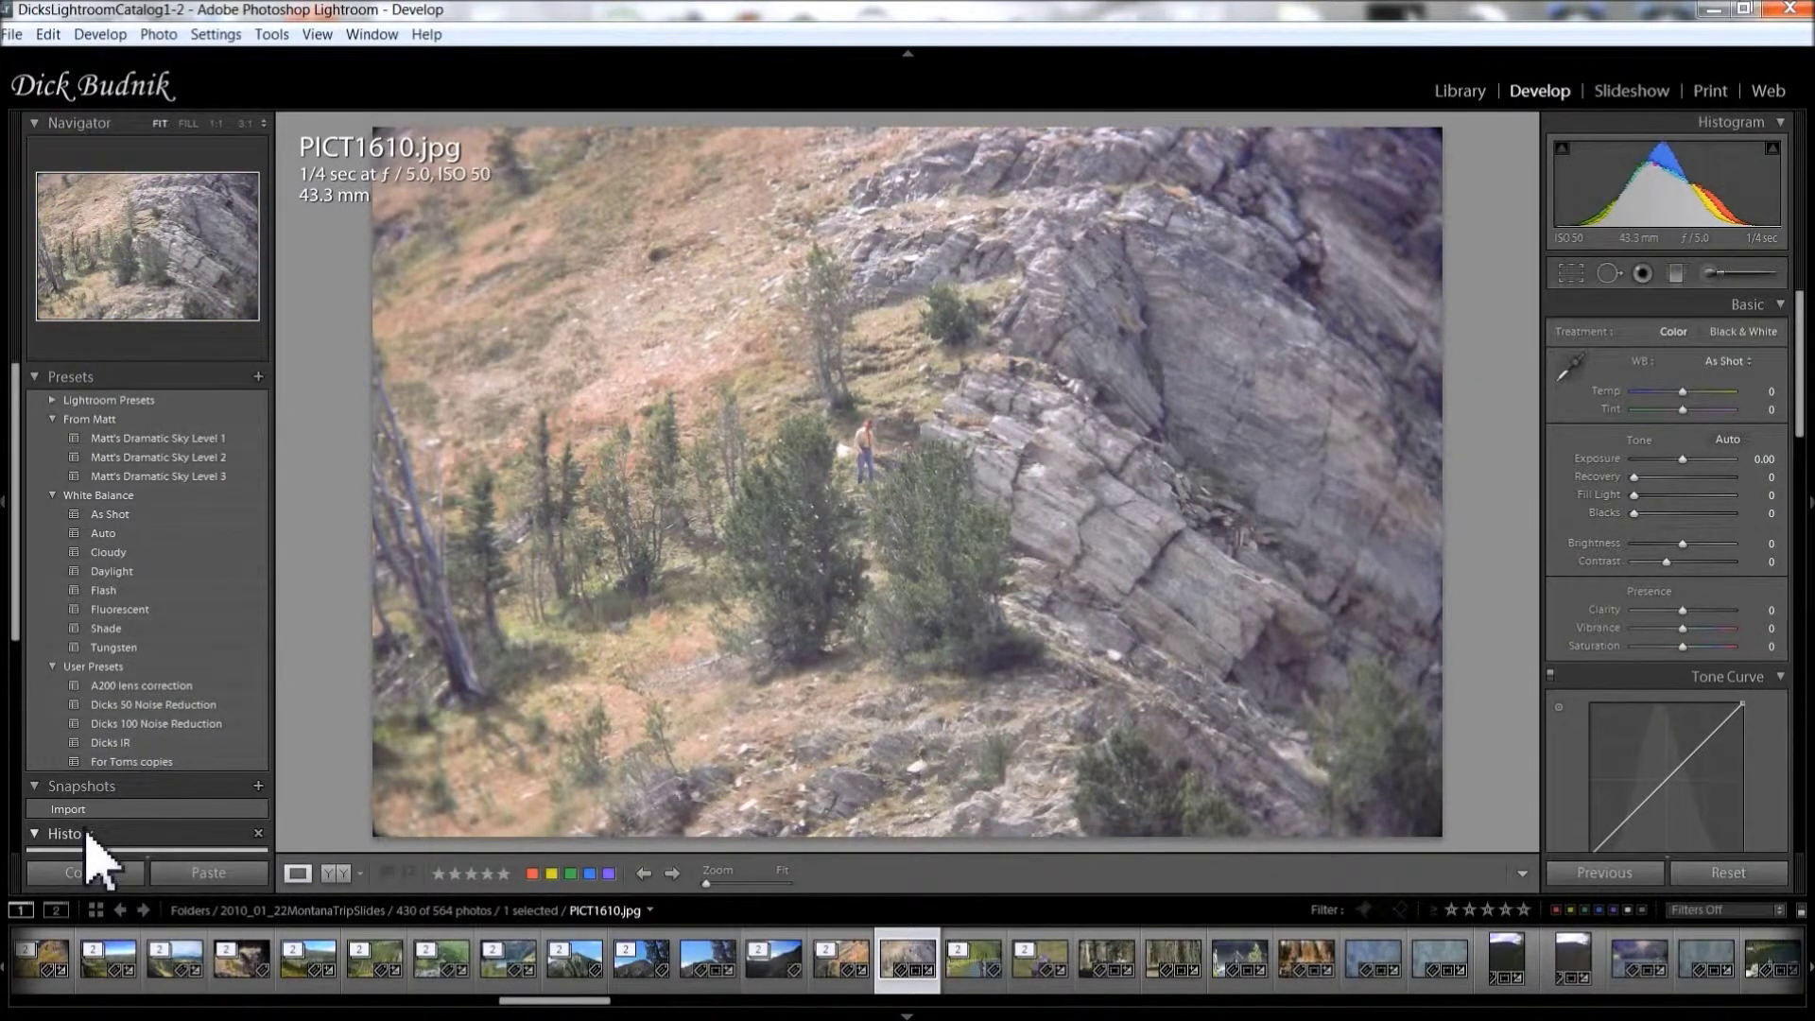
left_click(134, 689)
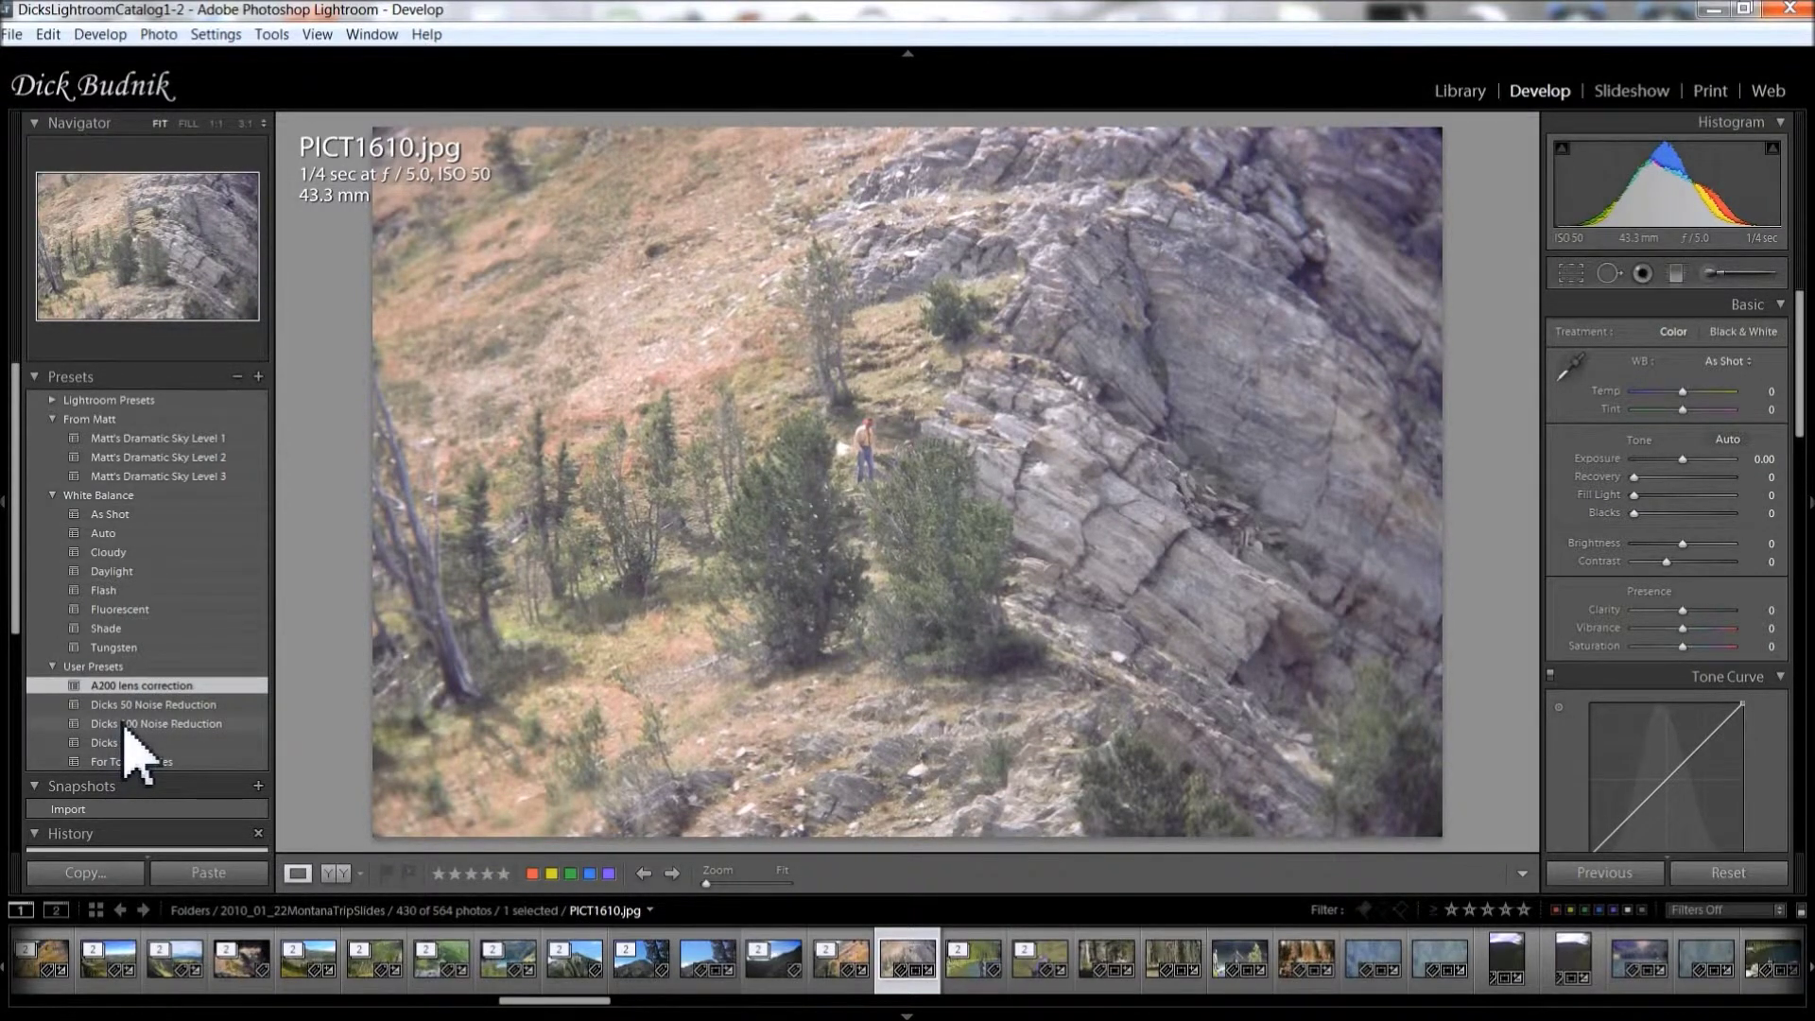
left_click(124, 724)
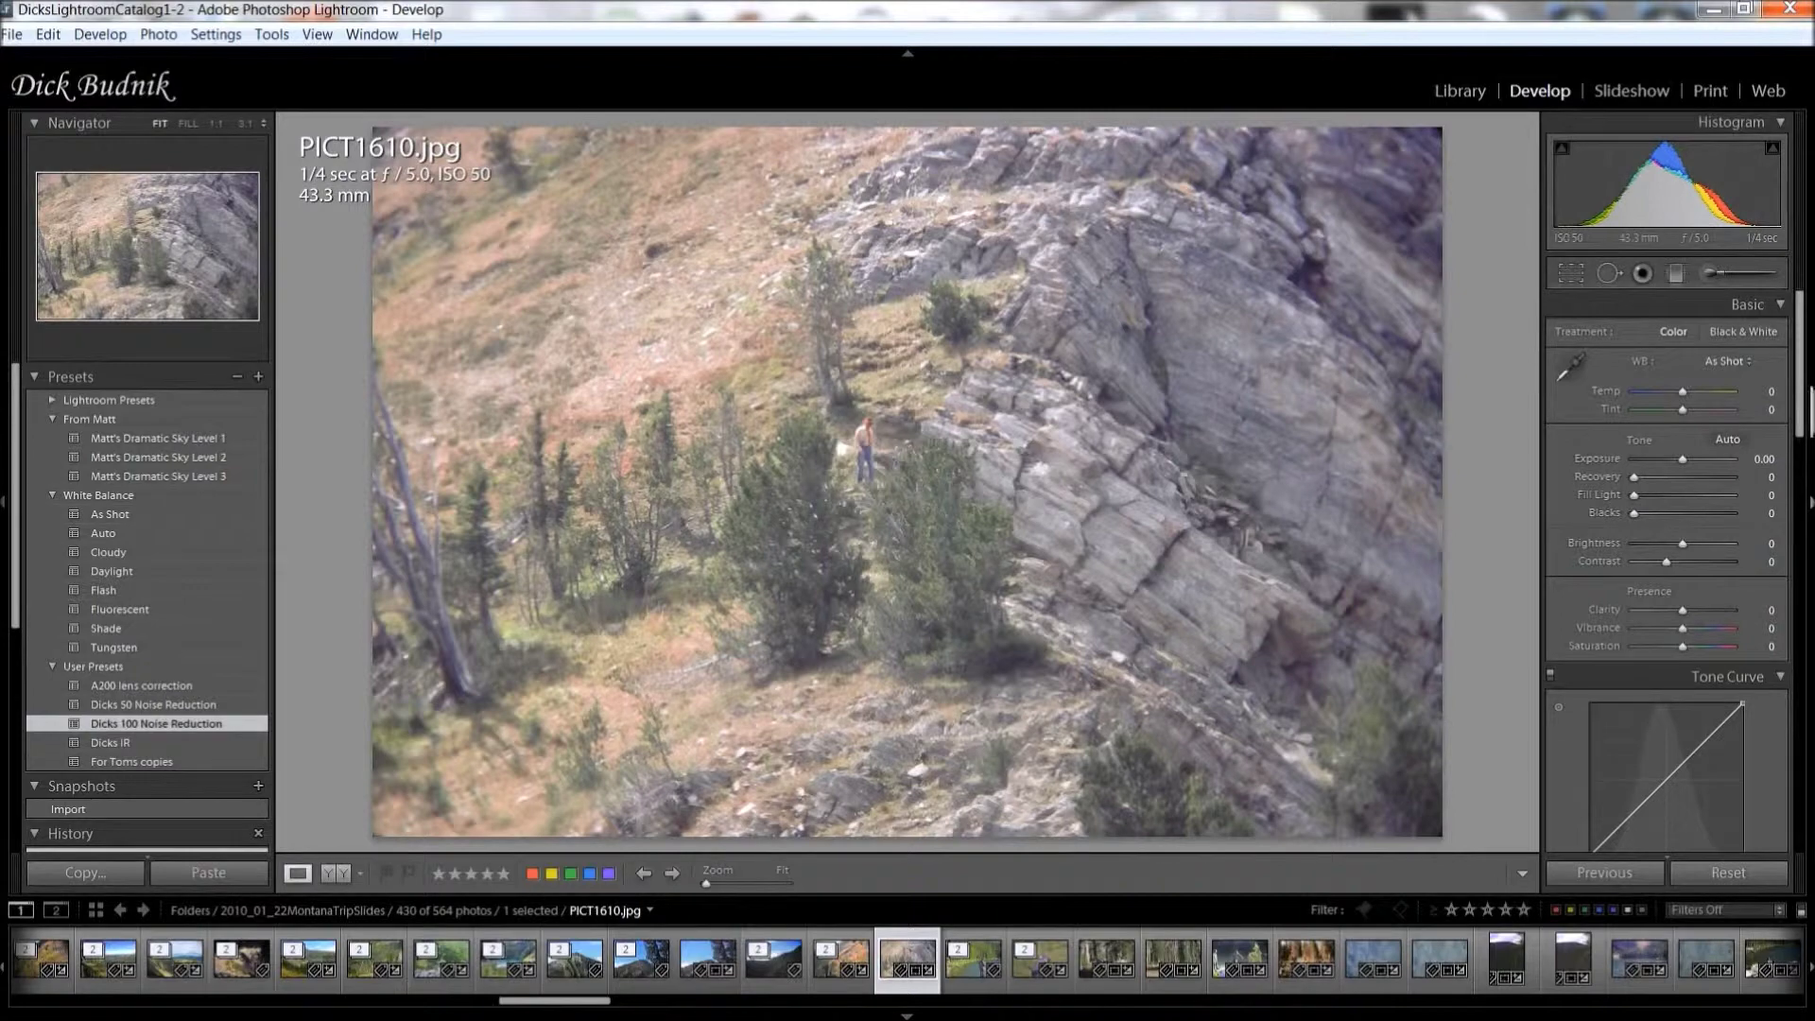
Try a Vibrance of +86 and revert to the 100 Noise Reduction preset state in the history
mouse_move(1801, 416)
left_mouse_down()
mouse_move(1804, 796)
mouse_move(1803, 387)
left_mouse_up()
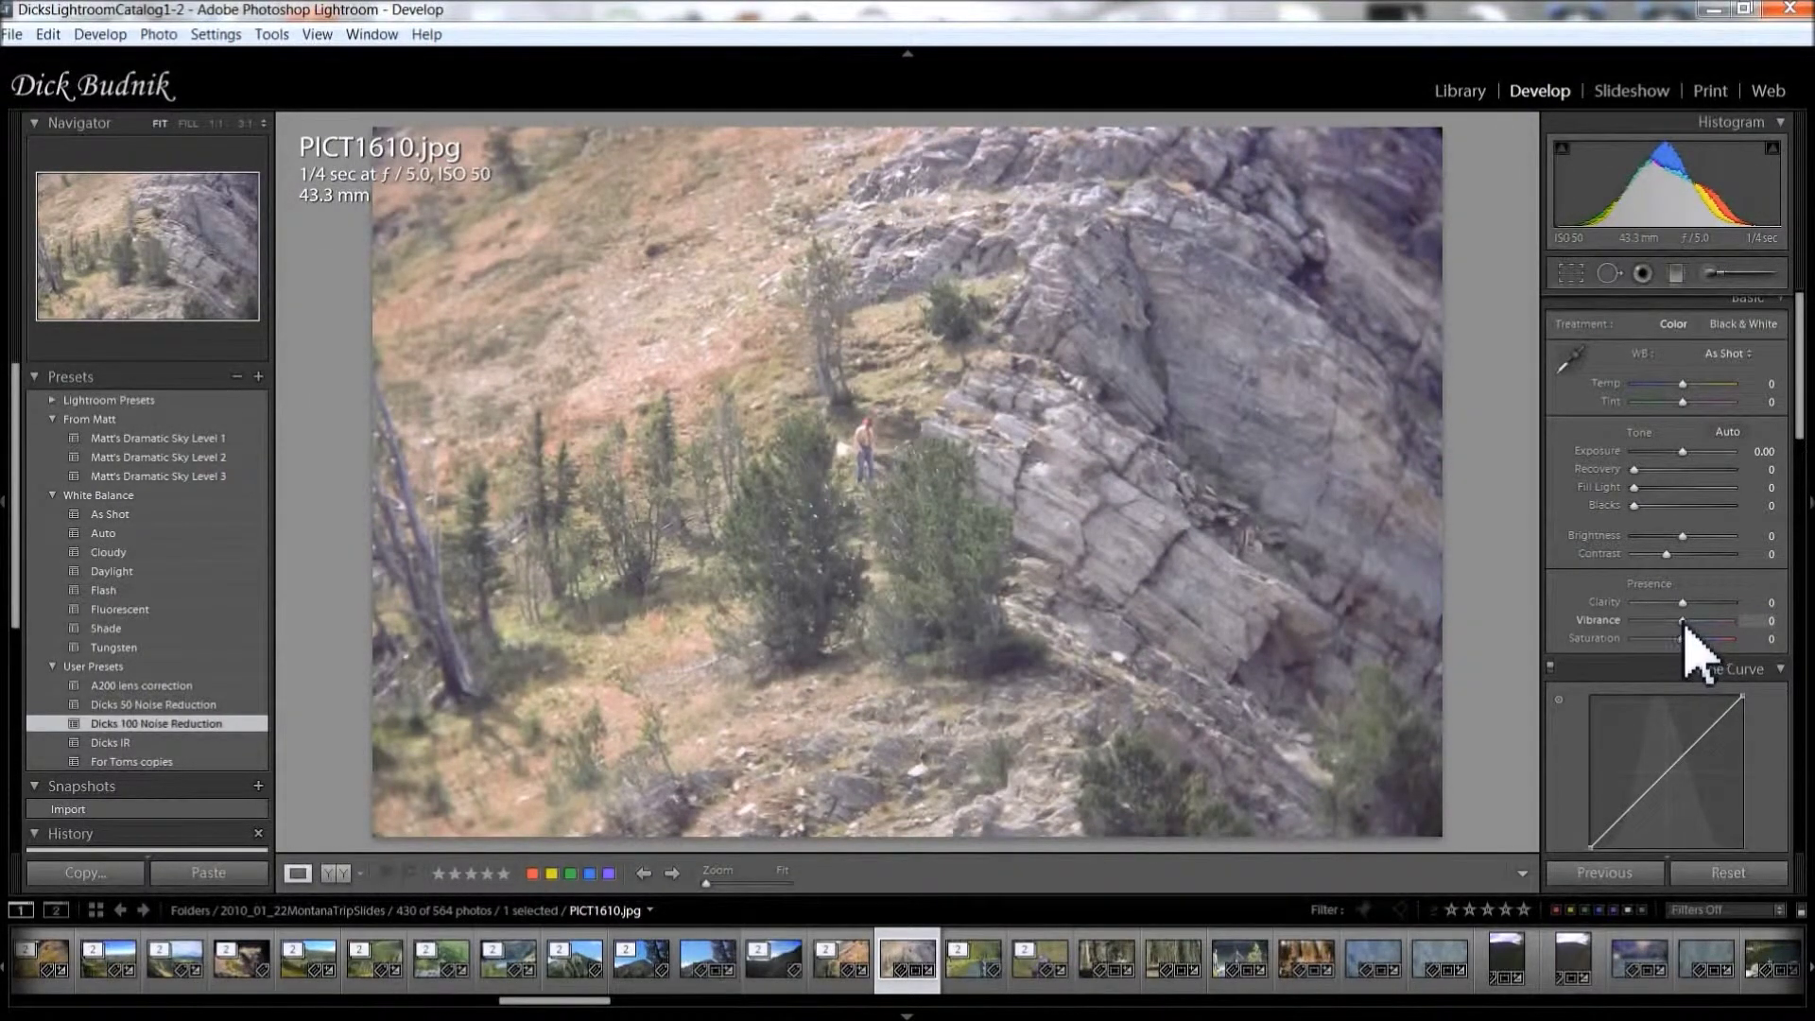
left_click_drag(1693, 627, 1725, 632)
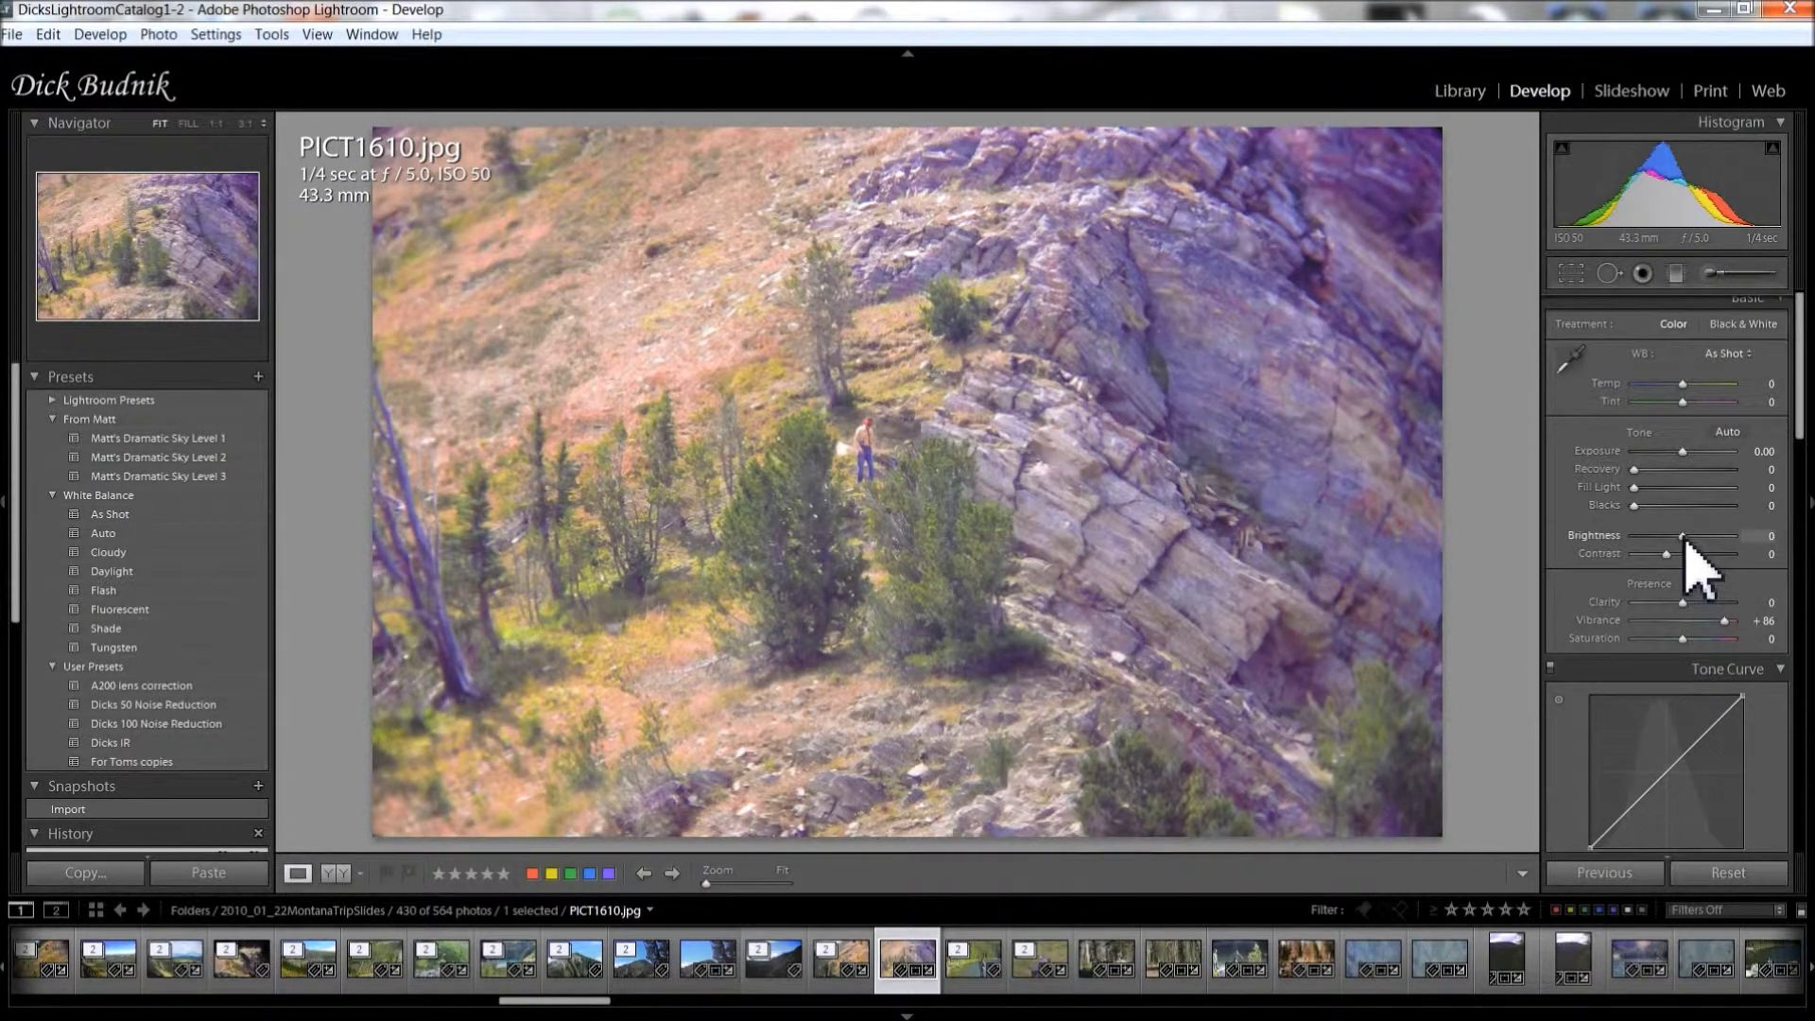
scroll(43, 662, "down", 3)
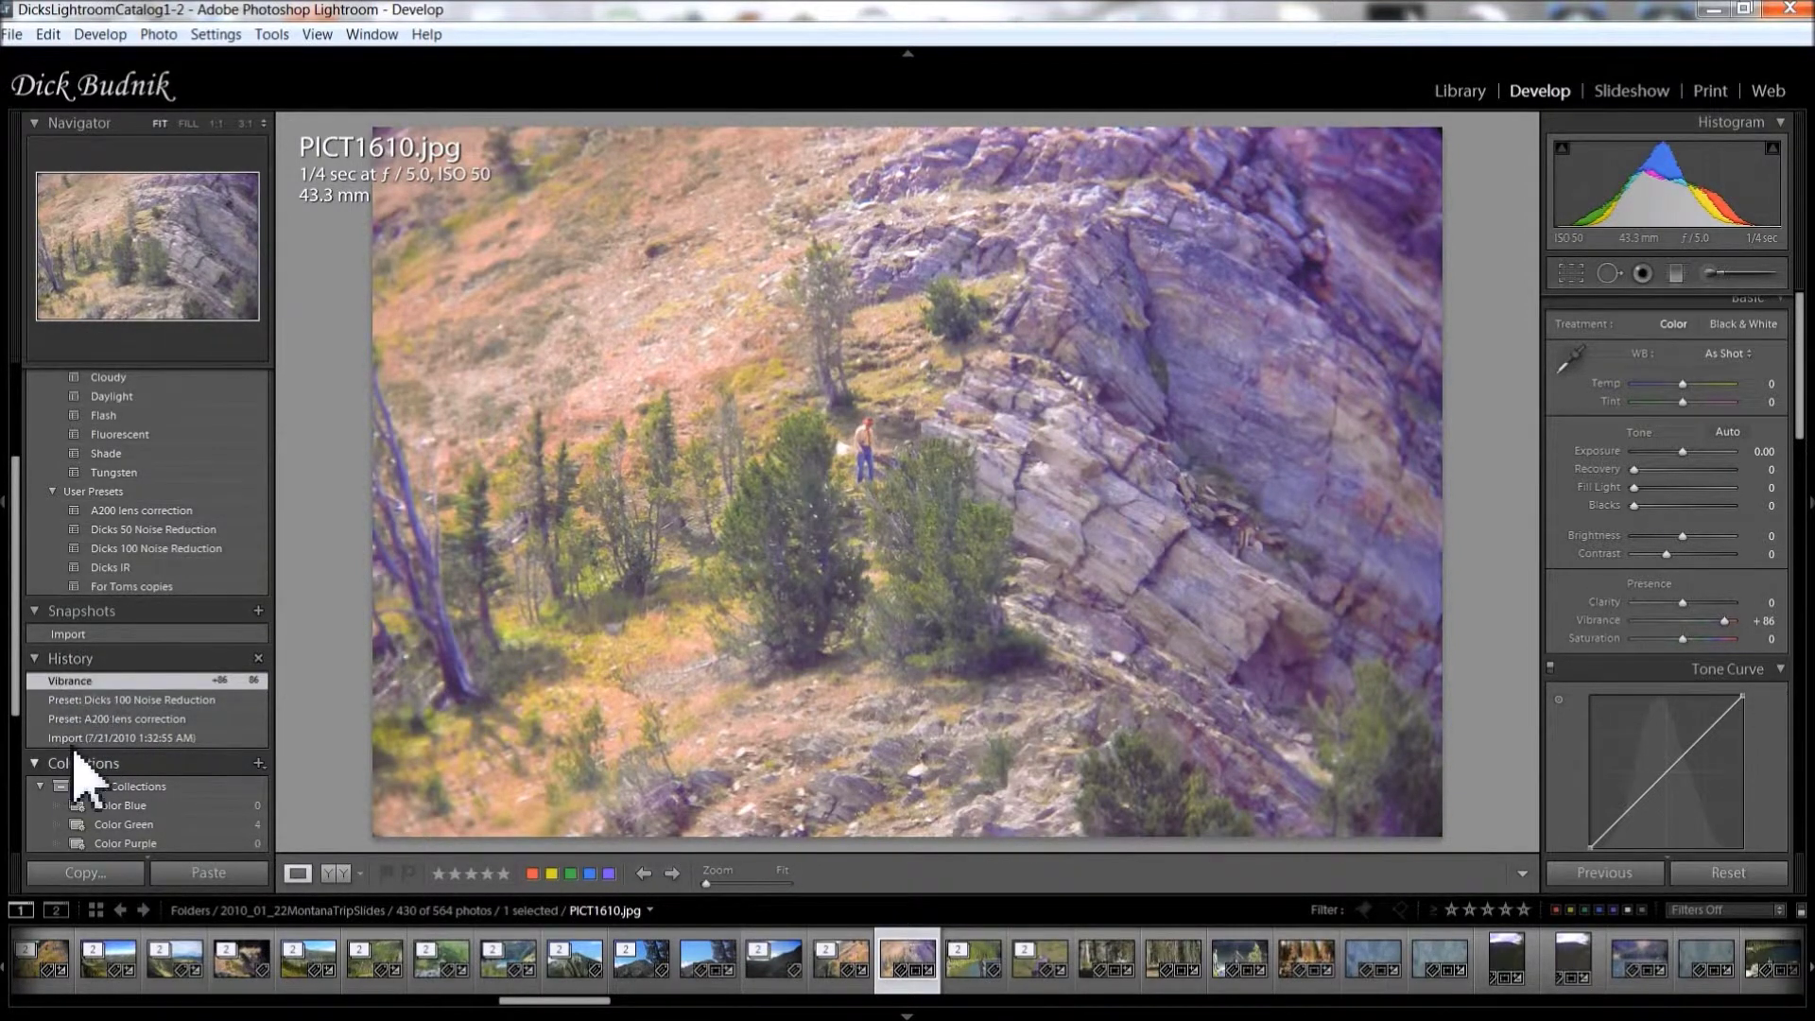
left_click(86, 702)
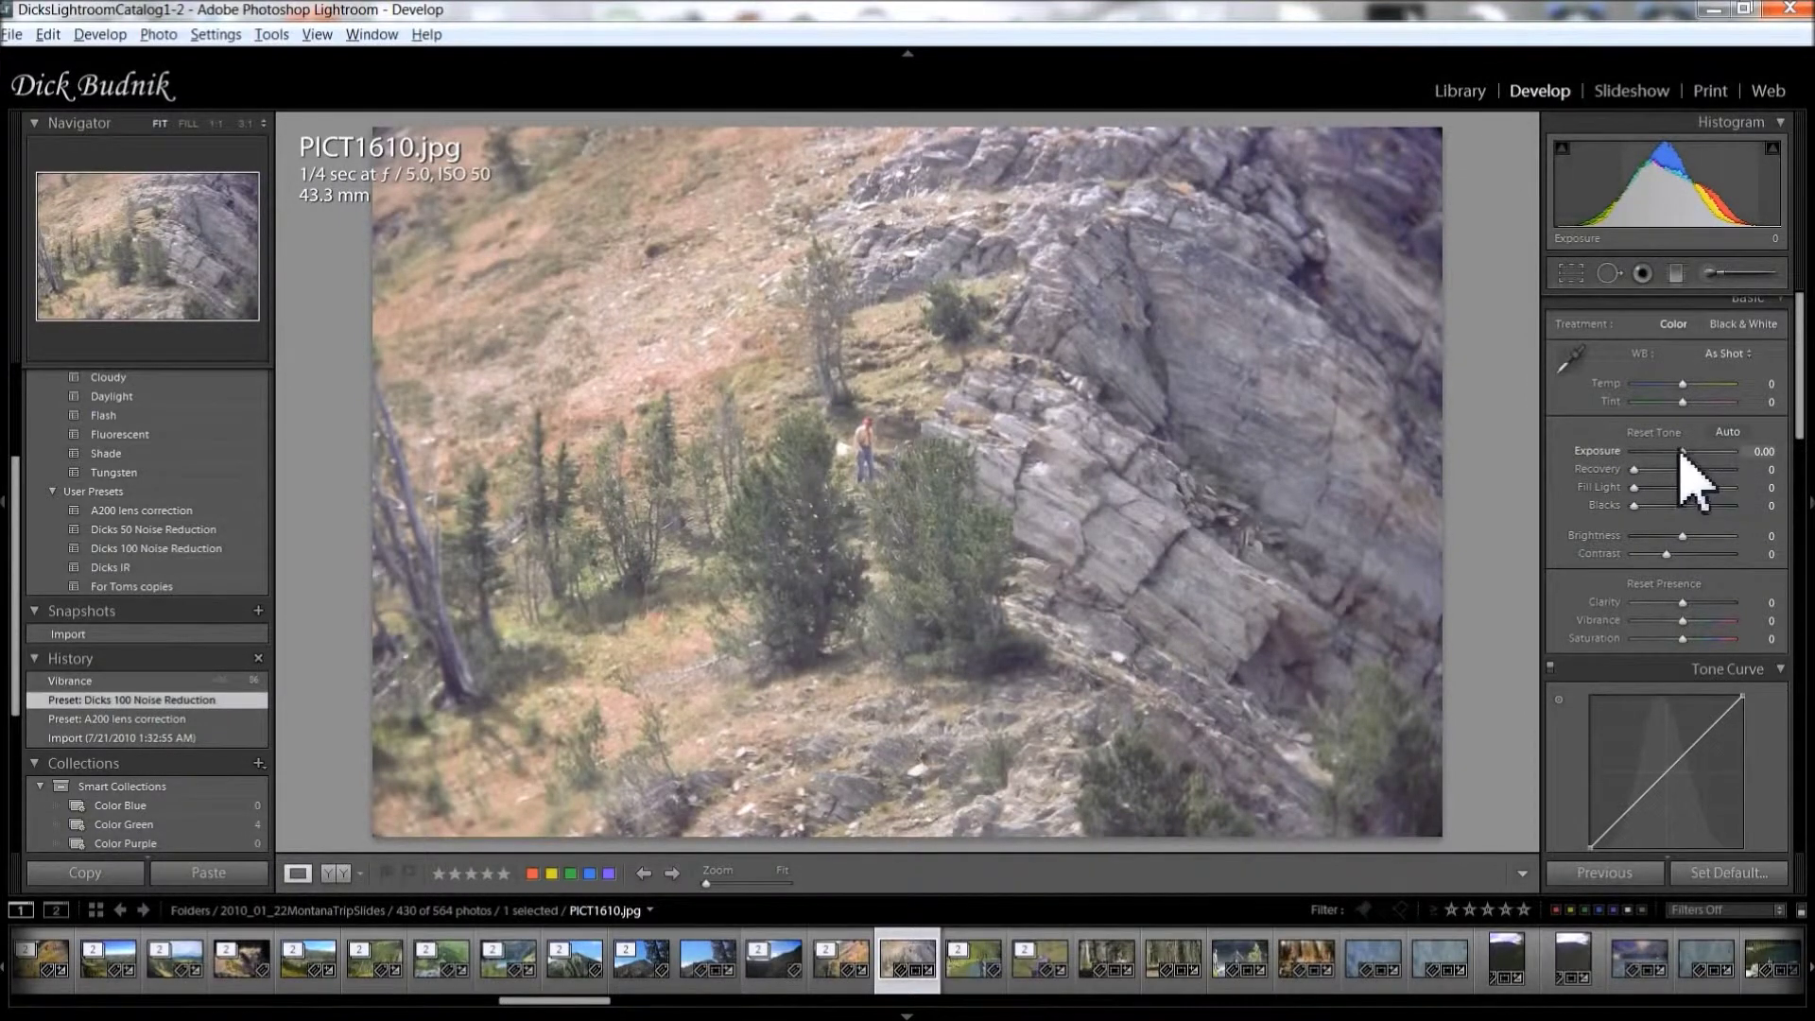
Try Exposure values of +0.94 and +0.39 using the highlight clipping preview, and return Exposure to 0.00
left_click_drag(1683, 452, 1695, 454)
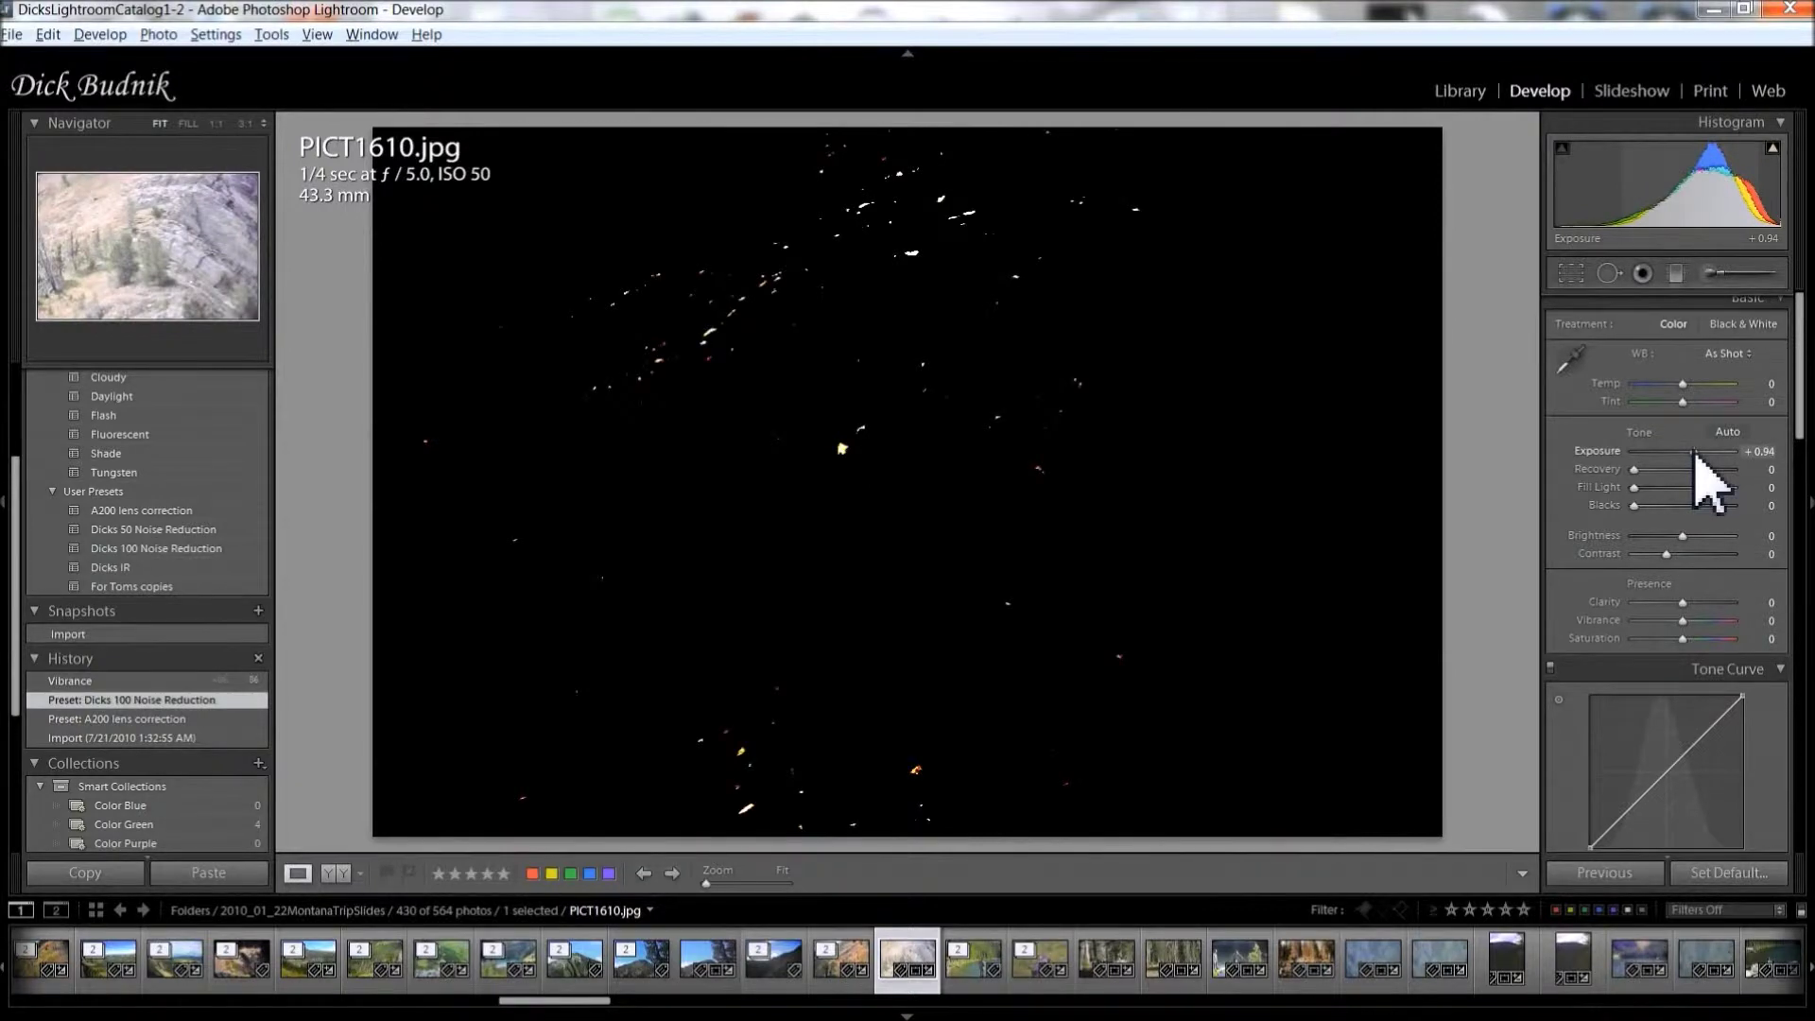
left_click_drag(1696, 454, 1695, 453)
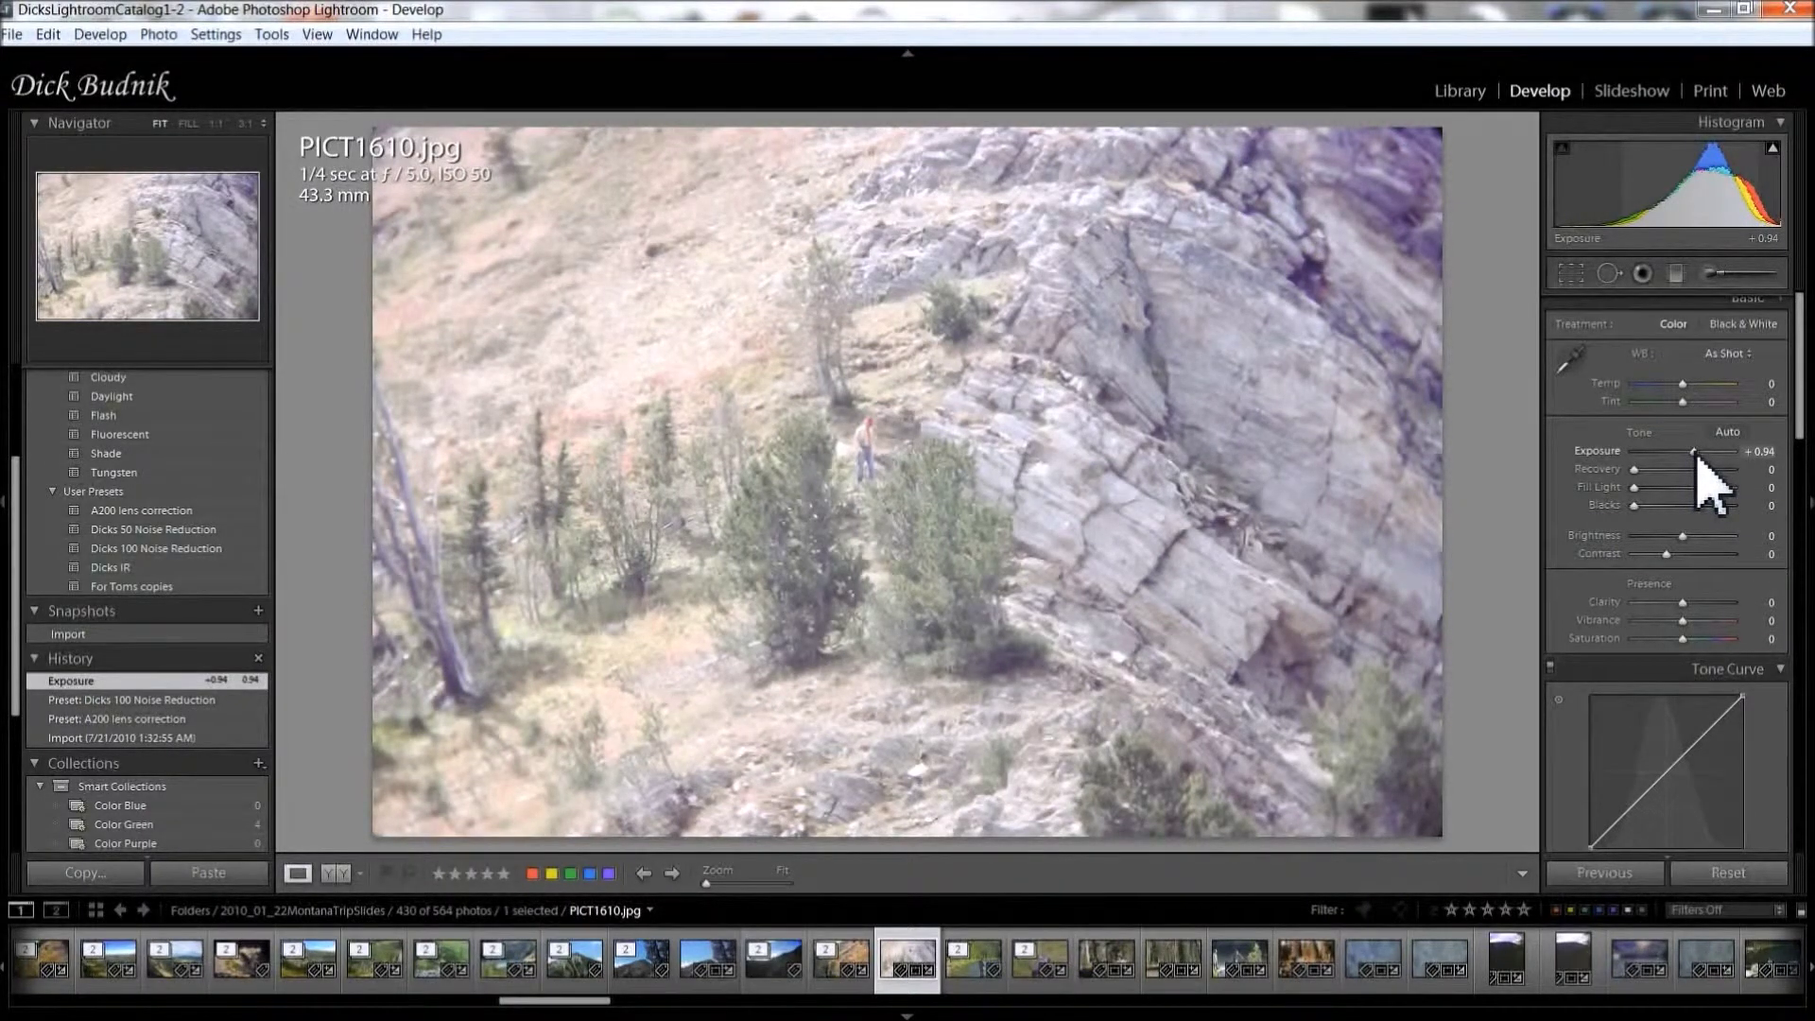
mouse_move(1696, 454)
left_mouse_down()
mouse_move(1699, 482)
mouse_move(1694, 460)
left_mouse_up()
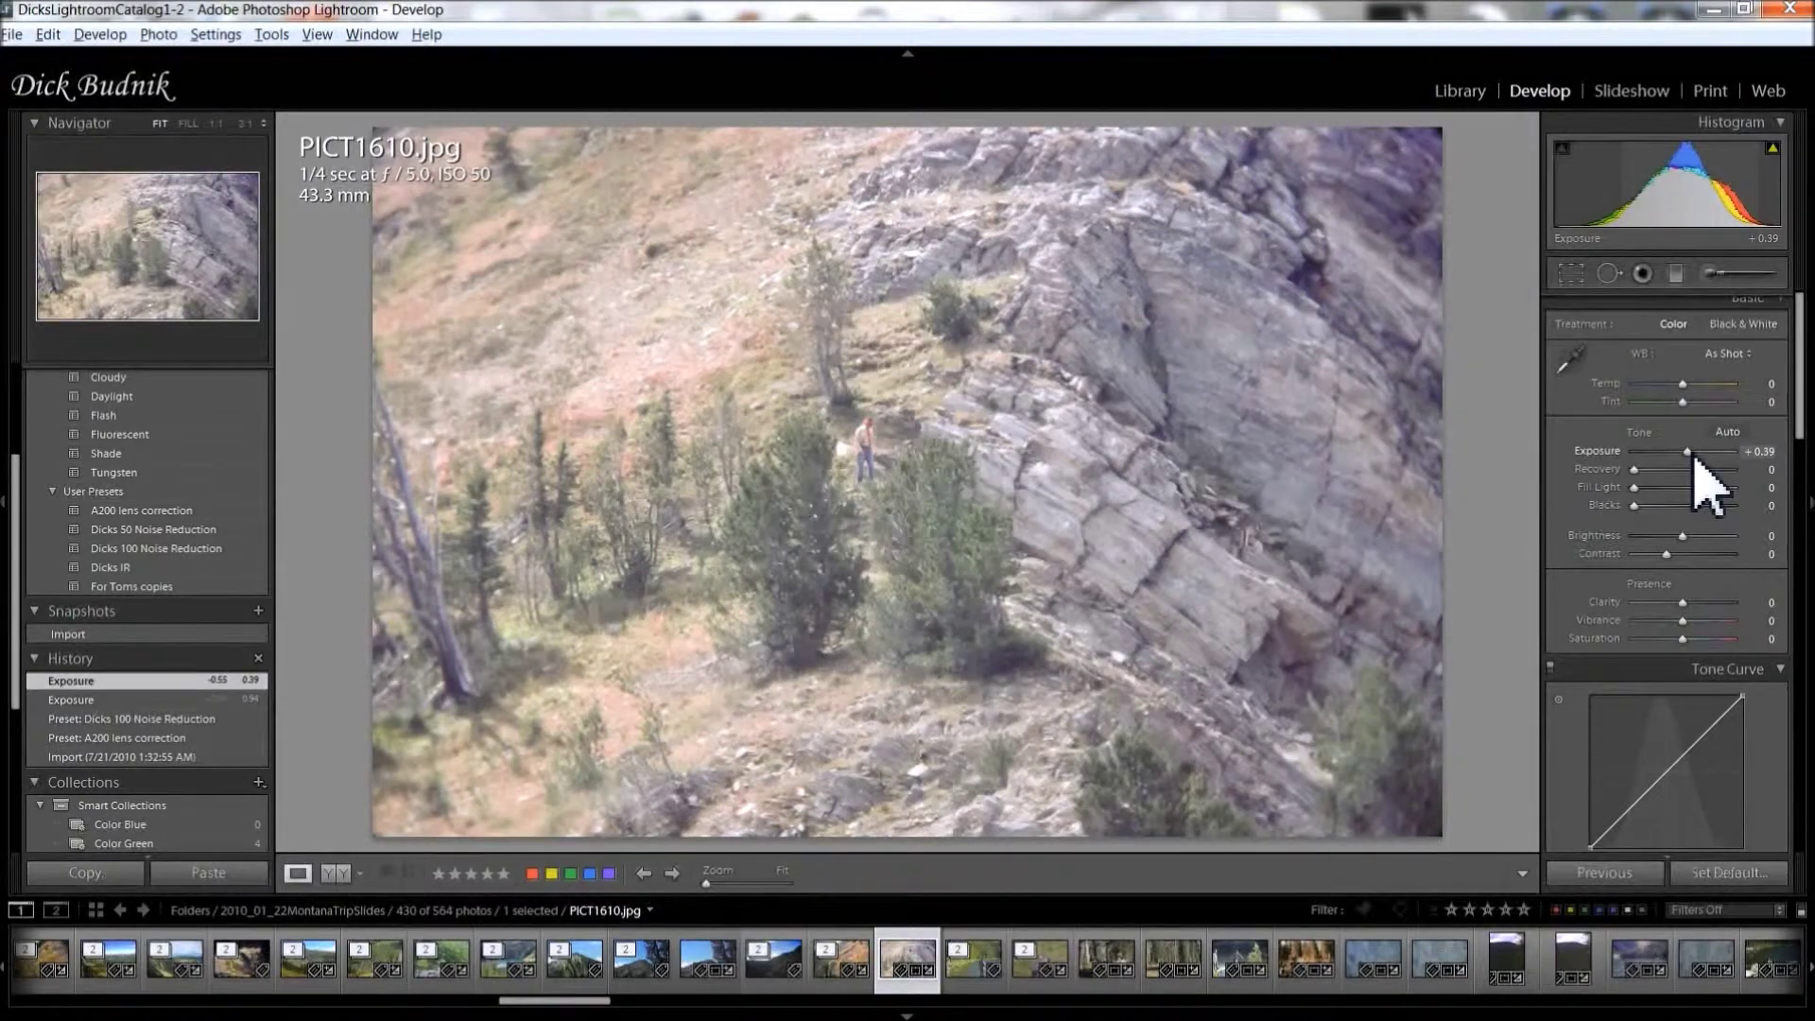
left_click_drag(1689, 454, 1686, 453)
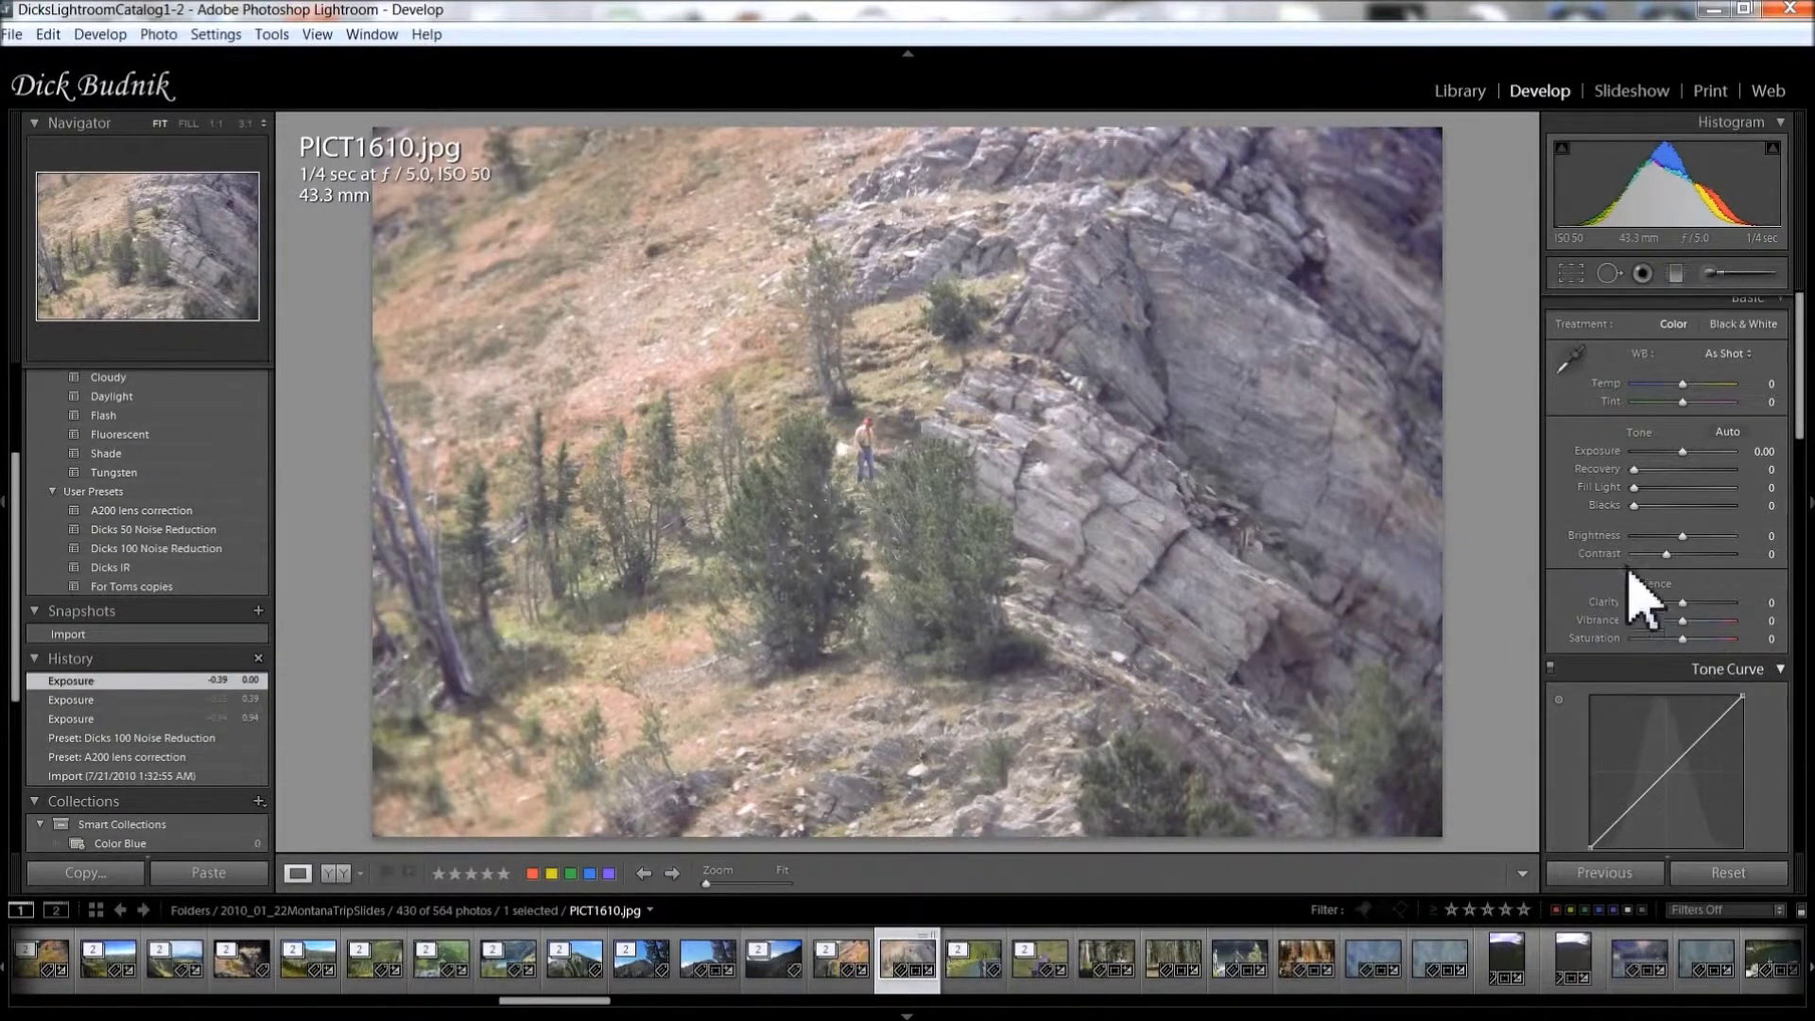
Set the photo's highlight Recovery to 75 and Blacks to 13, using the clipping preview to judge the shadows
left_click_drag(1640, 478, 1707, 475)
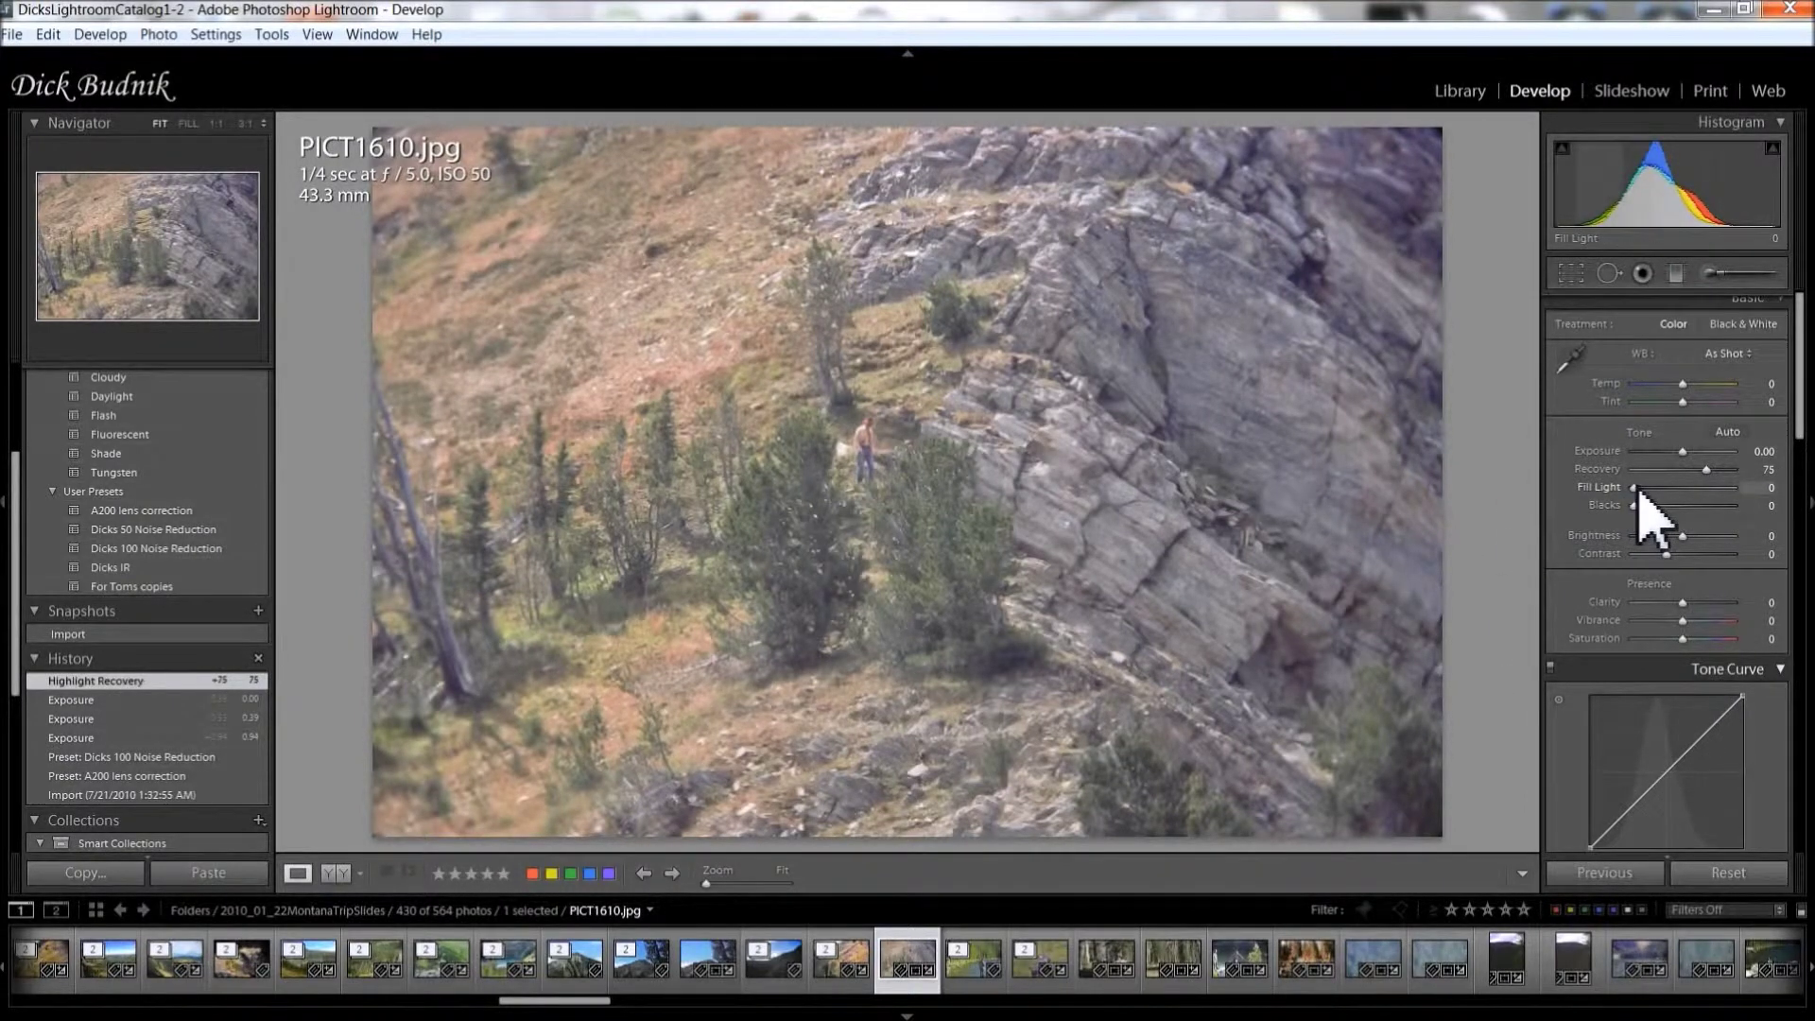
mouse_move(1639, 490)
left_mouse_down()
mouse_move(1706, 494)
mouse_move(1633, 501)
left_mouse_up()
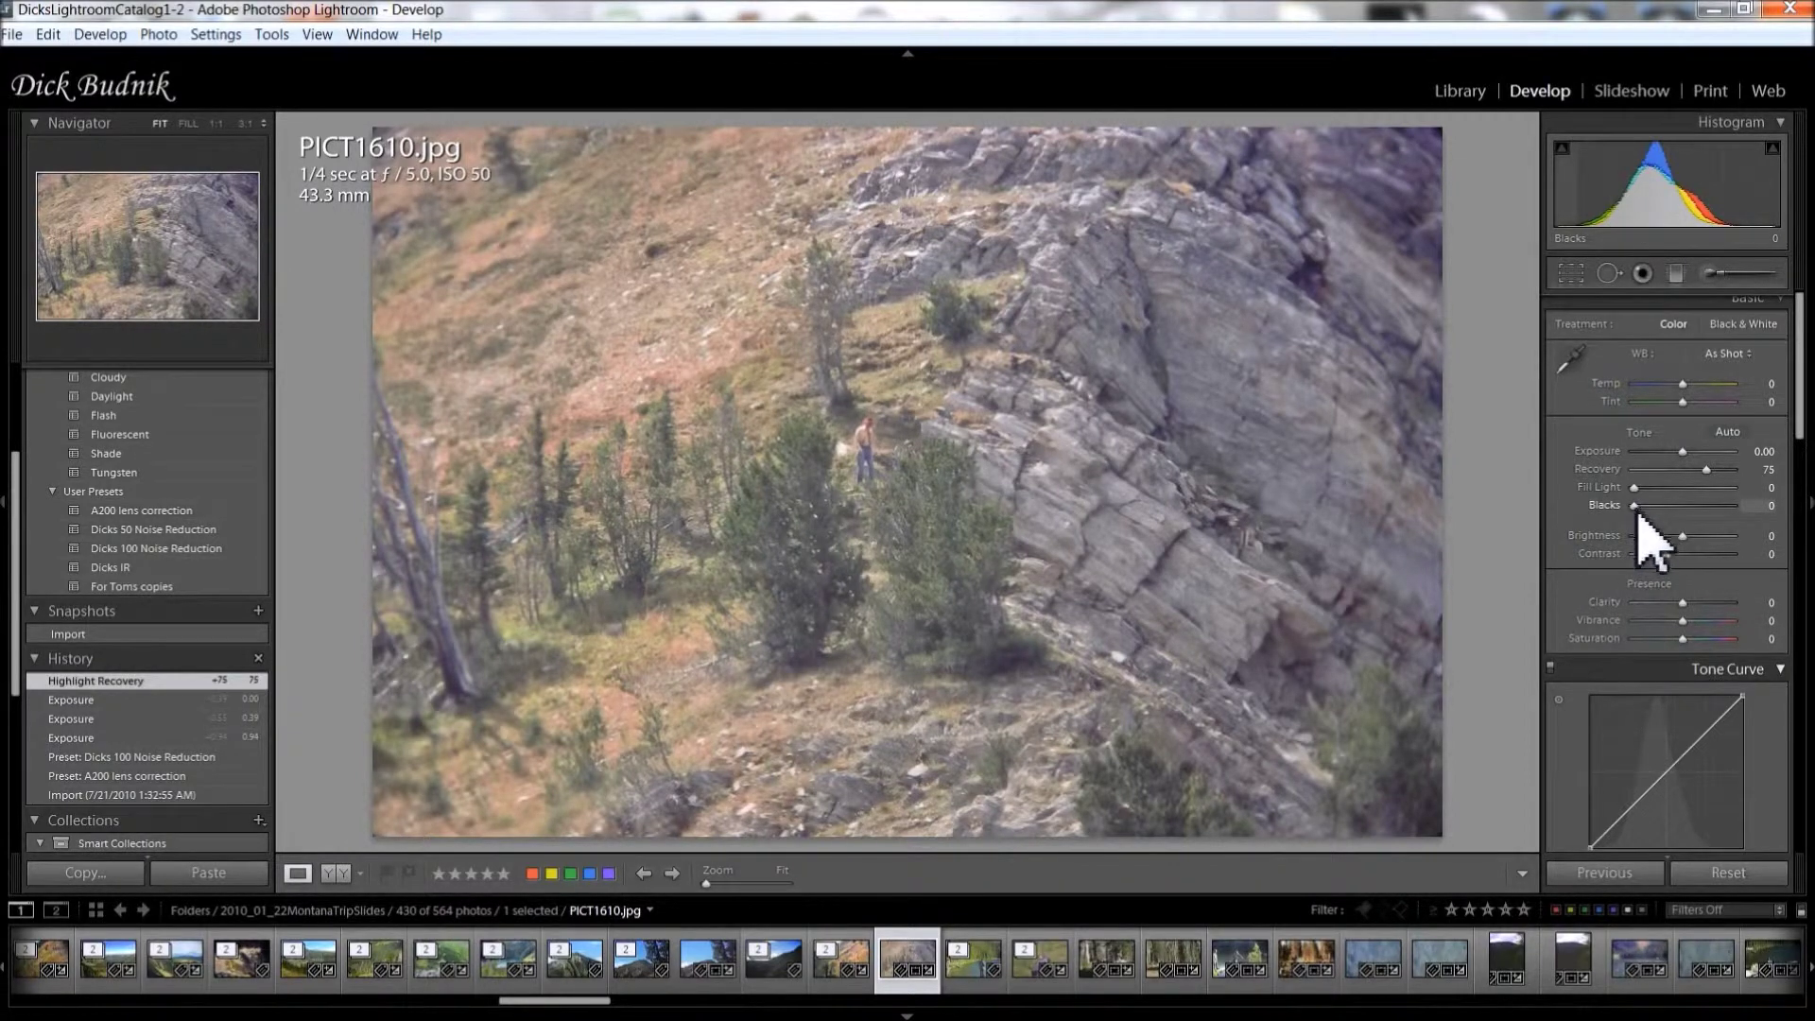
key("alt")
left_click_drag(1639, 511, 1656, 516)
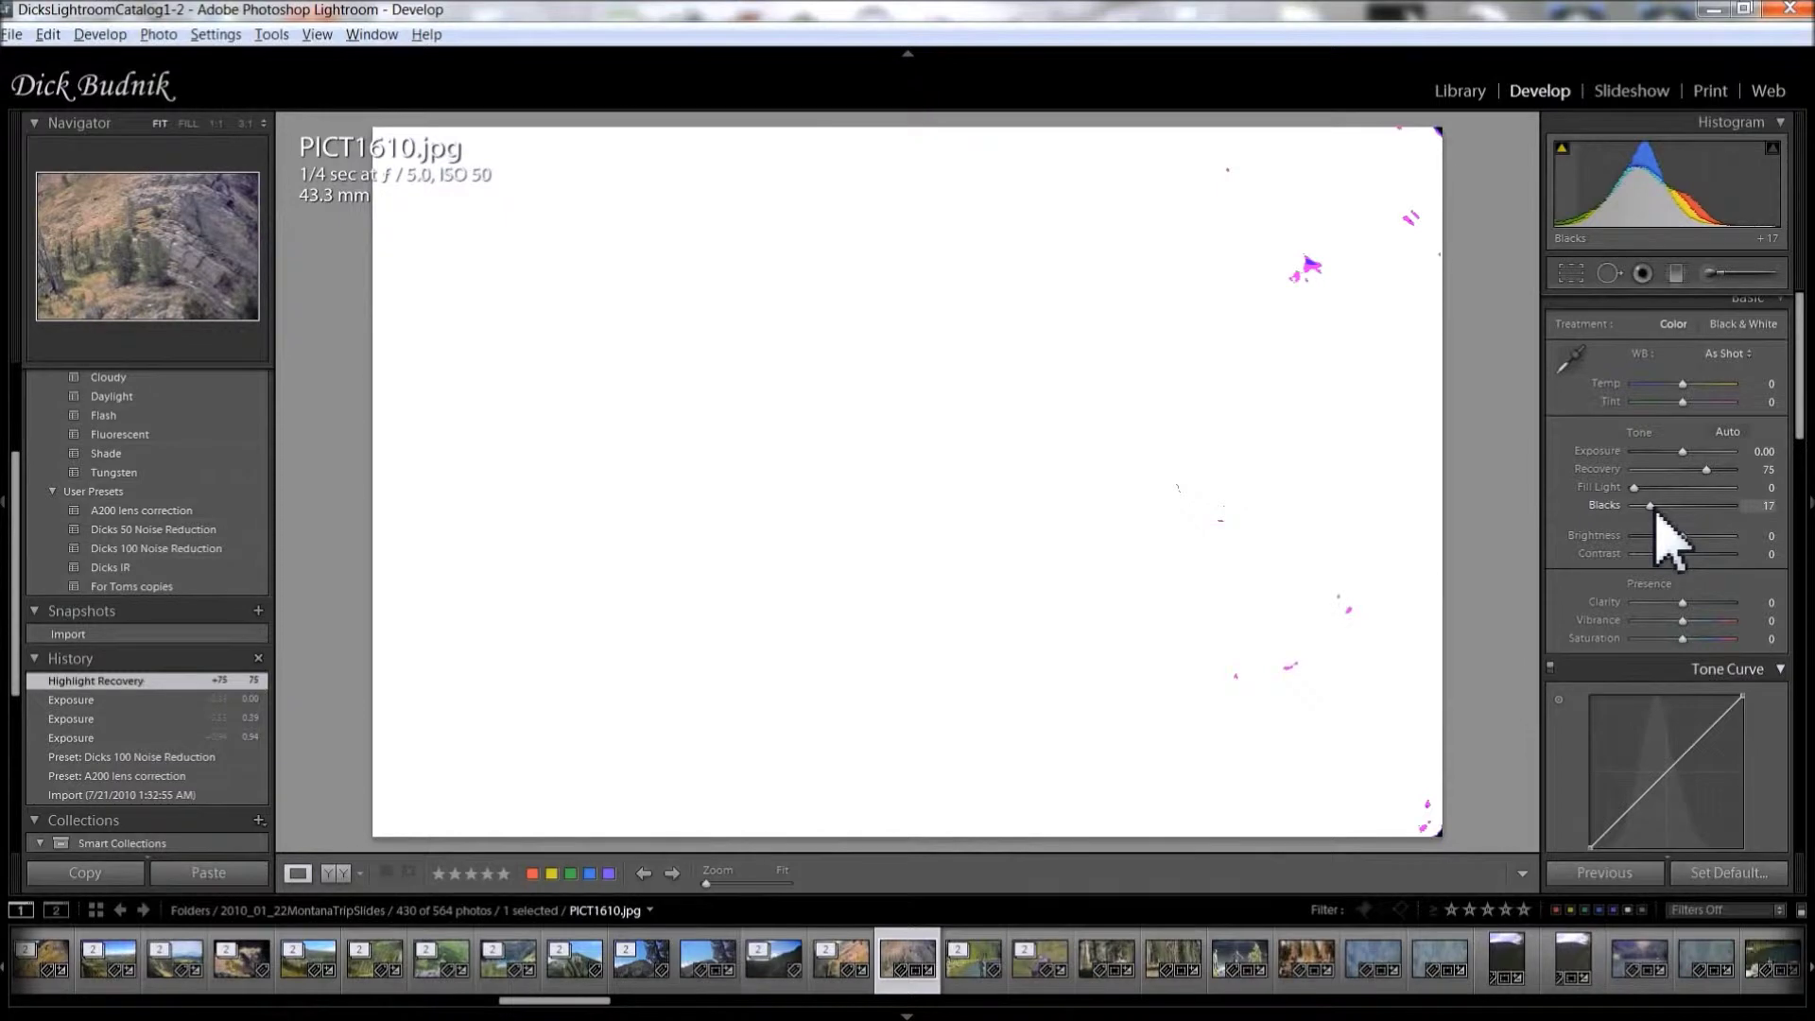
left_click_drag(1656, 510, 1652, 534)
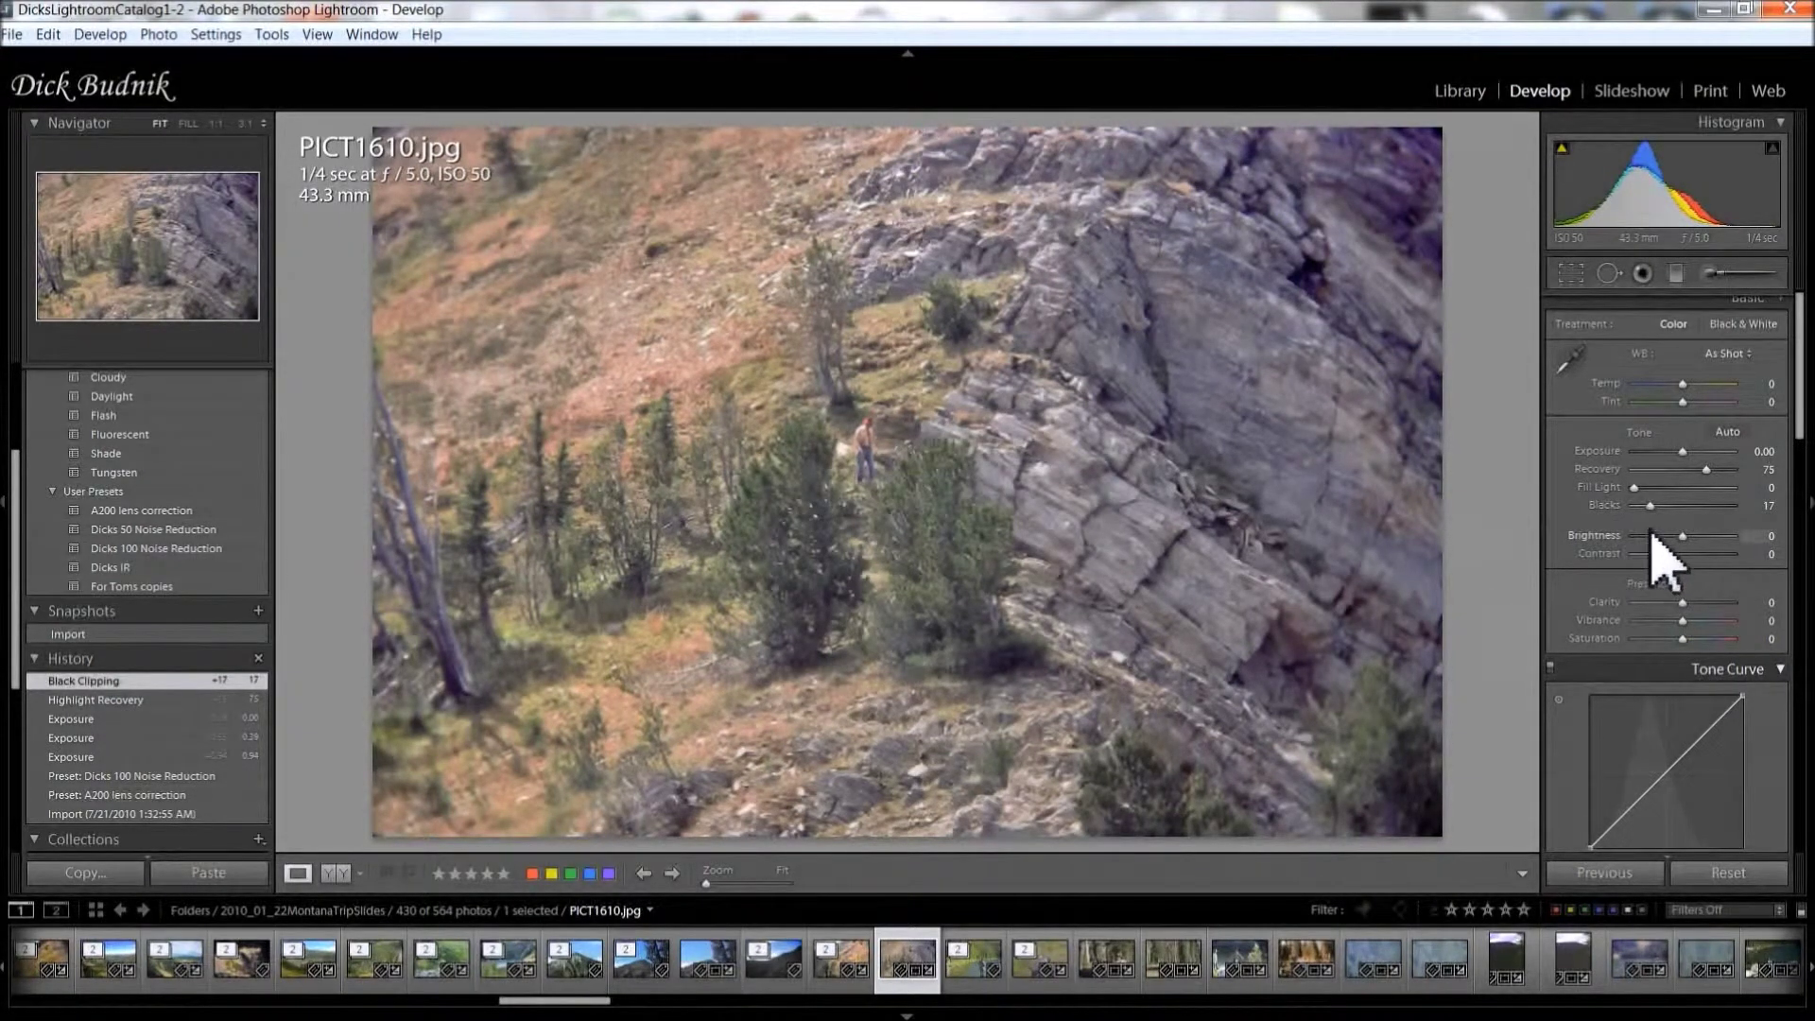
left_click_drag(1653, 515, 1646, 580)
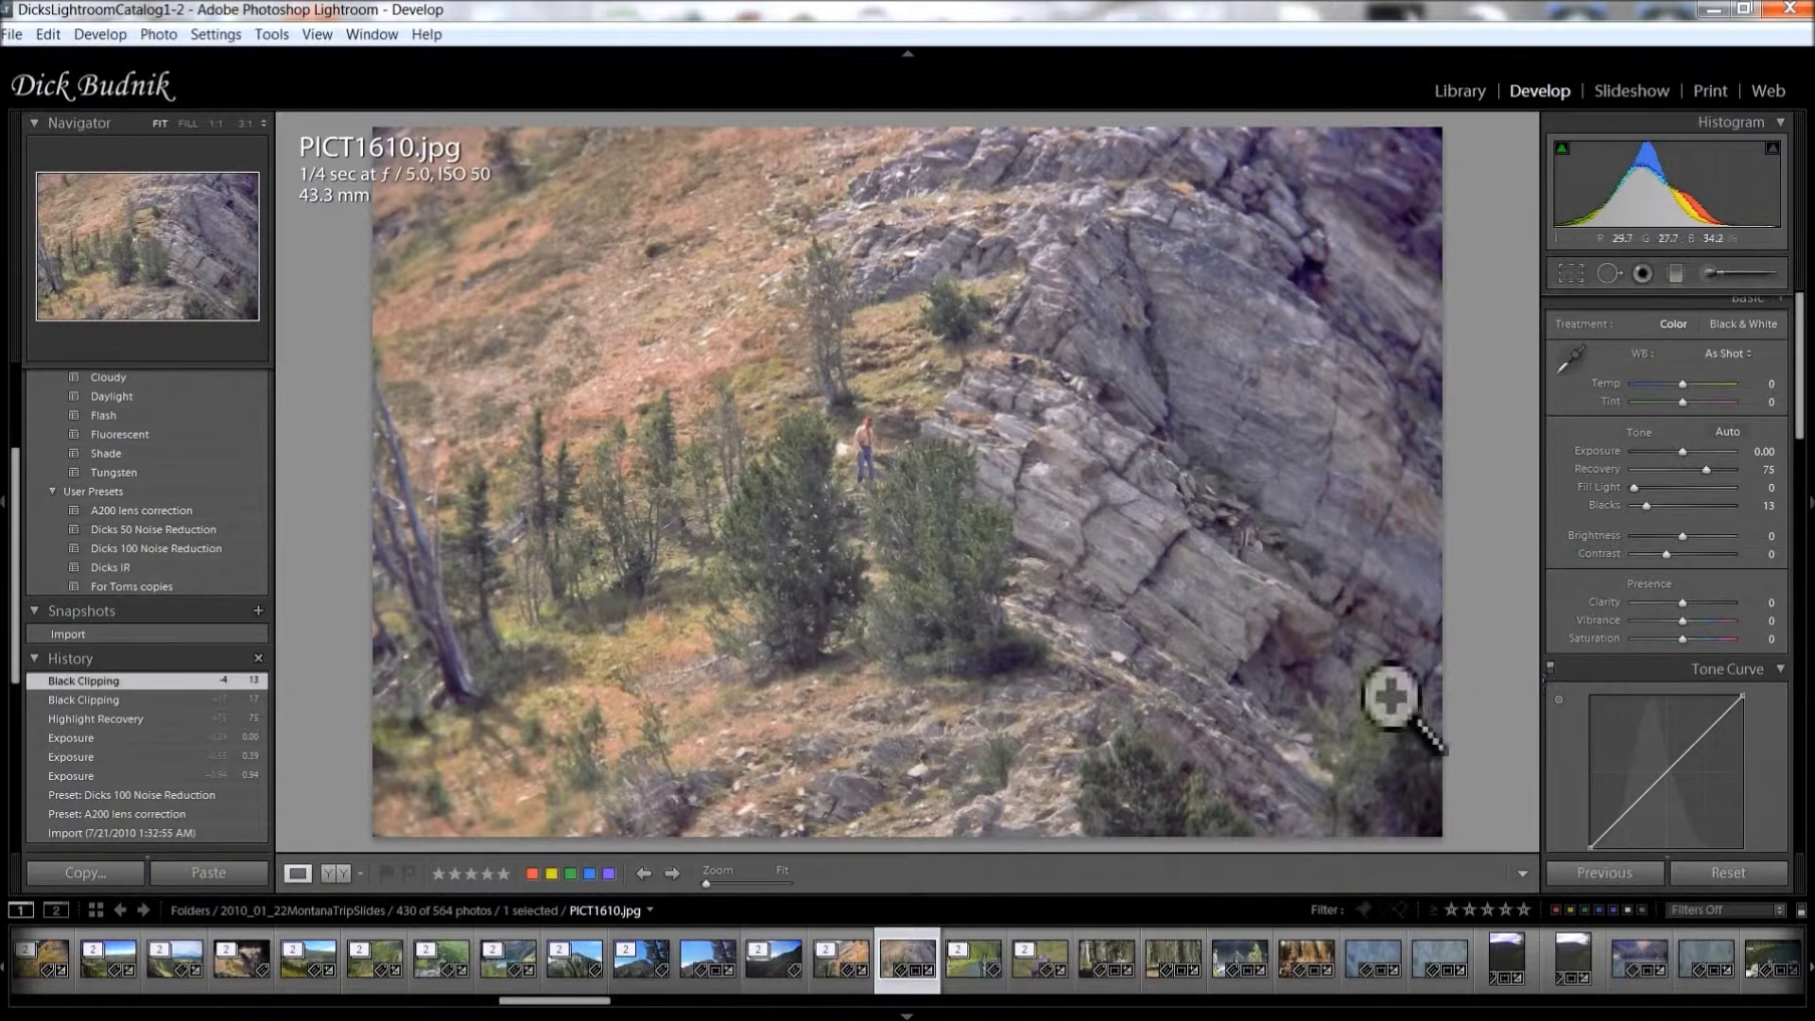
Export the photo with the "add p stack" user preset, open it in Photoshop keeping its embedded profile, and fit it to the screen
right_click(894, 962)
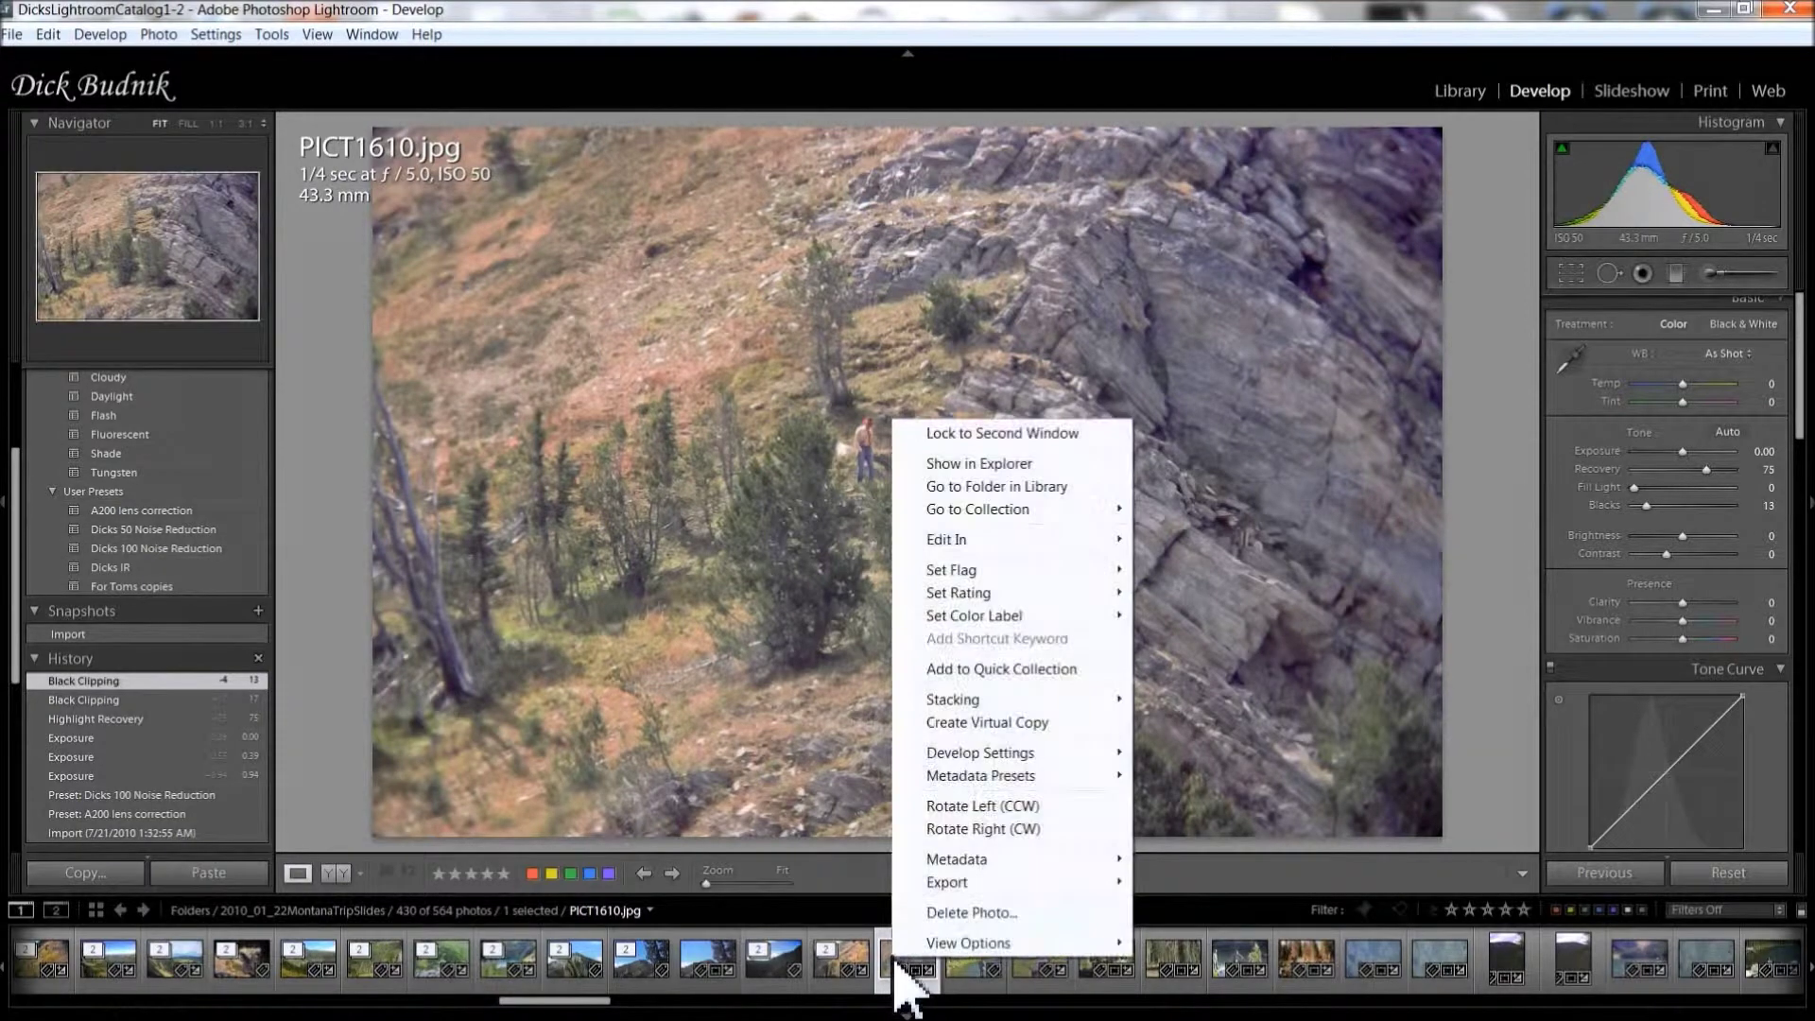
mouse_move(947, 887)
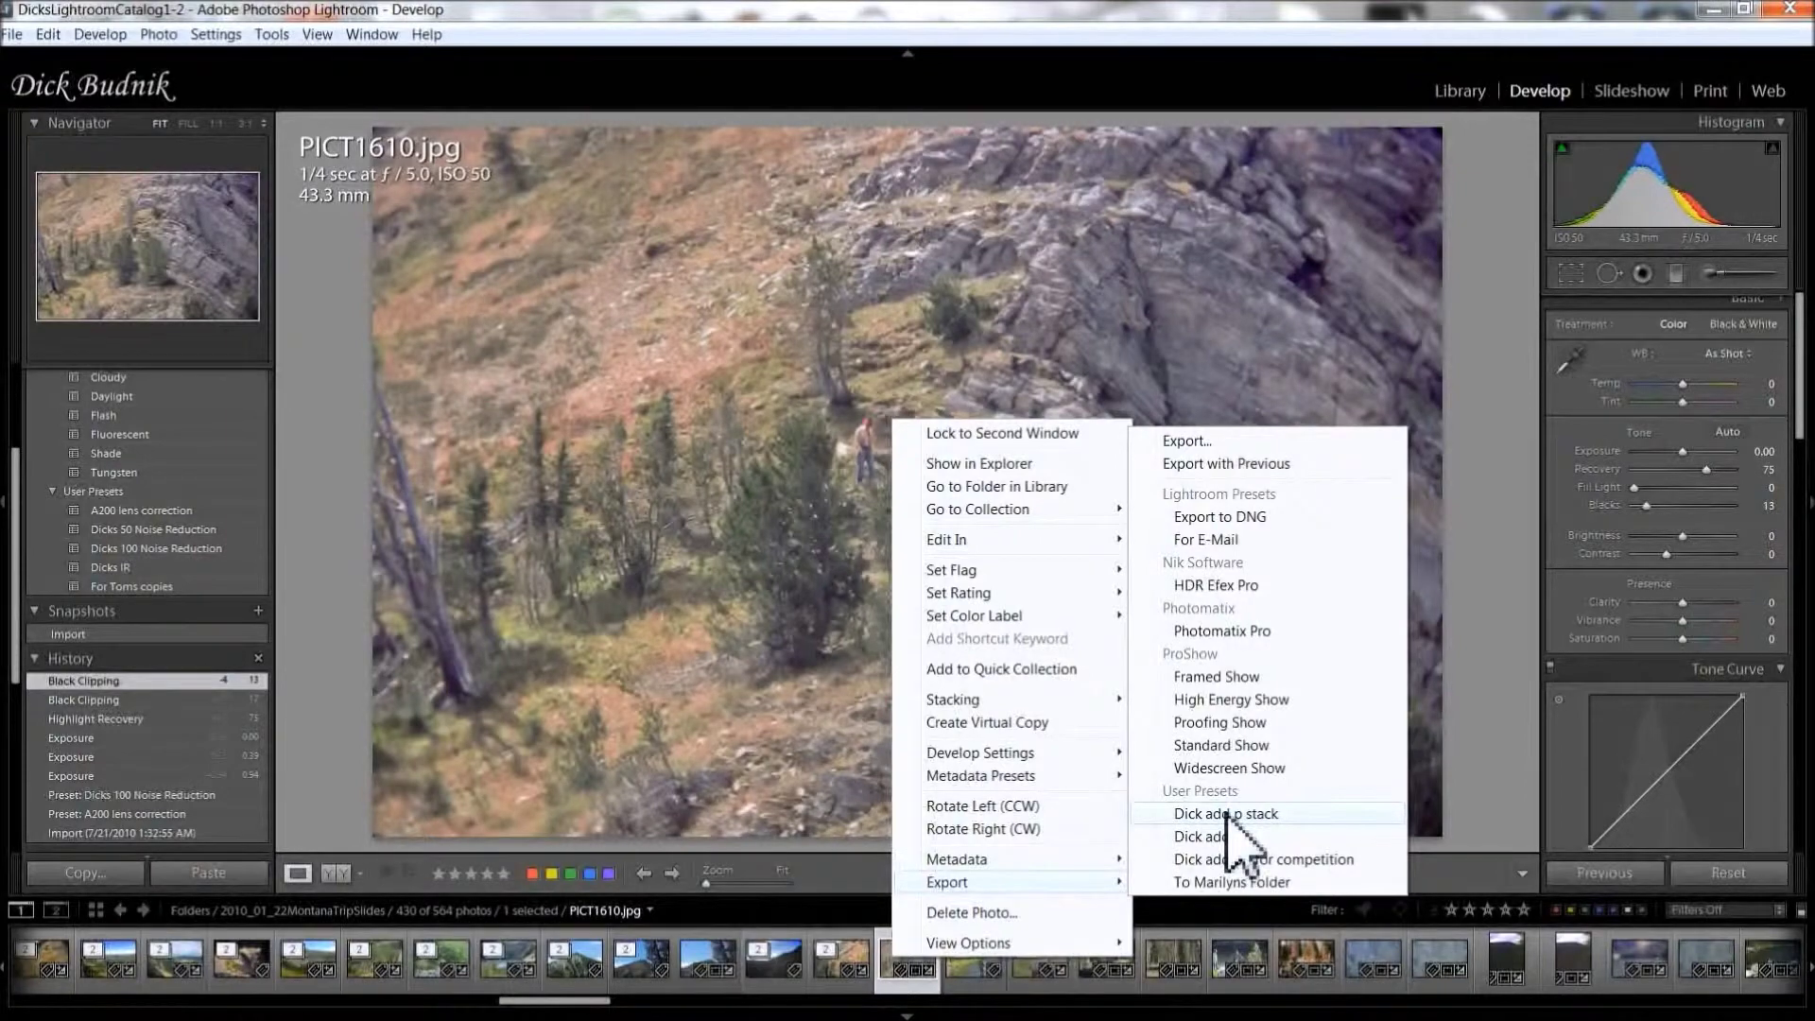
left_click(1227, 814)
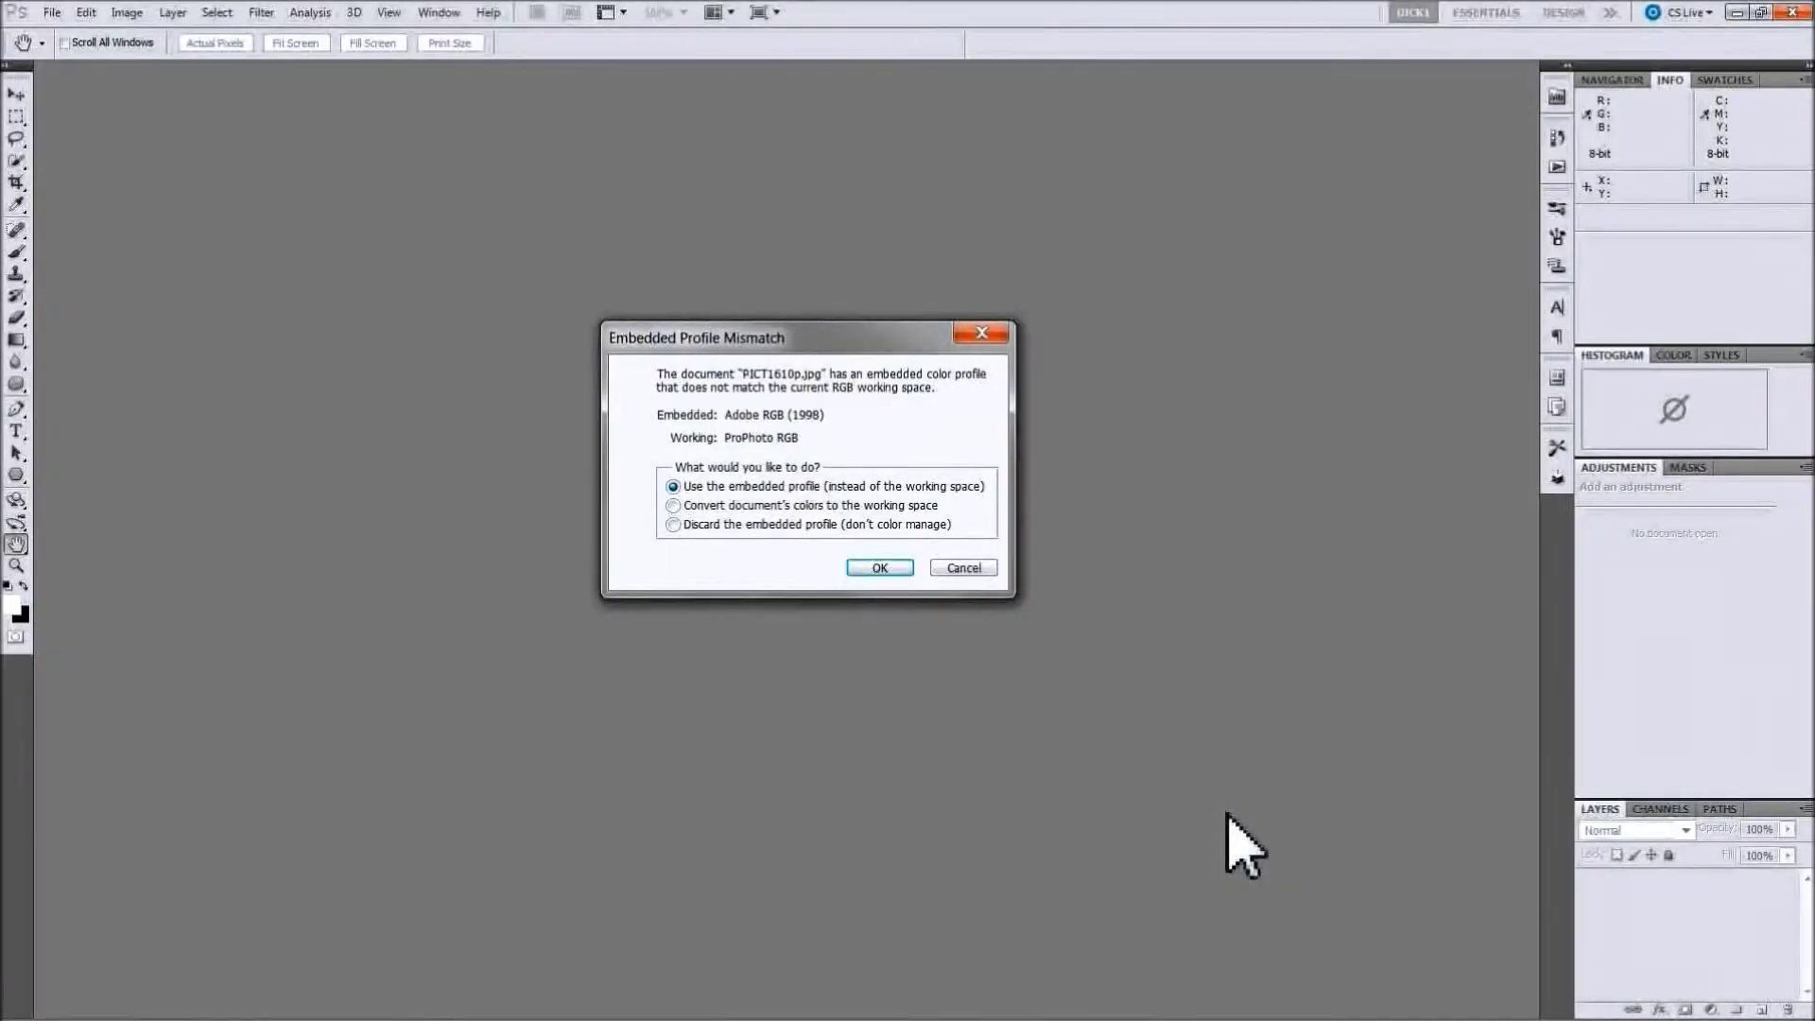
left_click(875, 568)
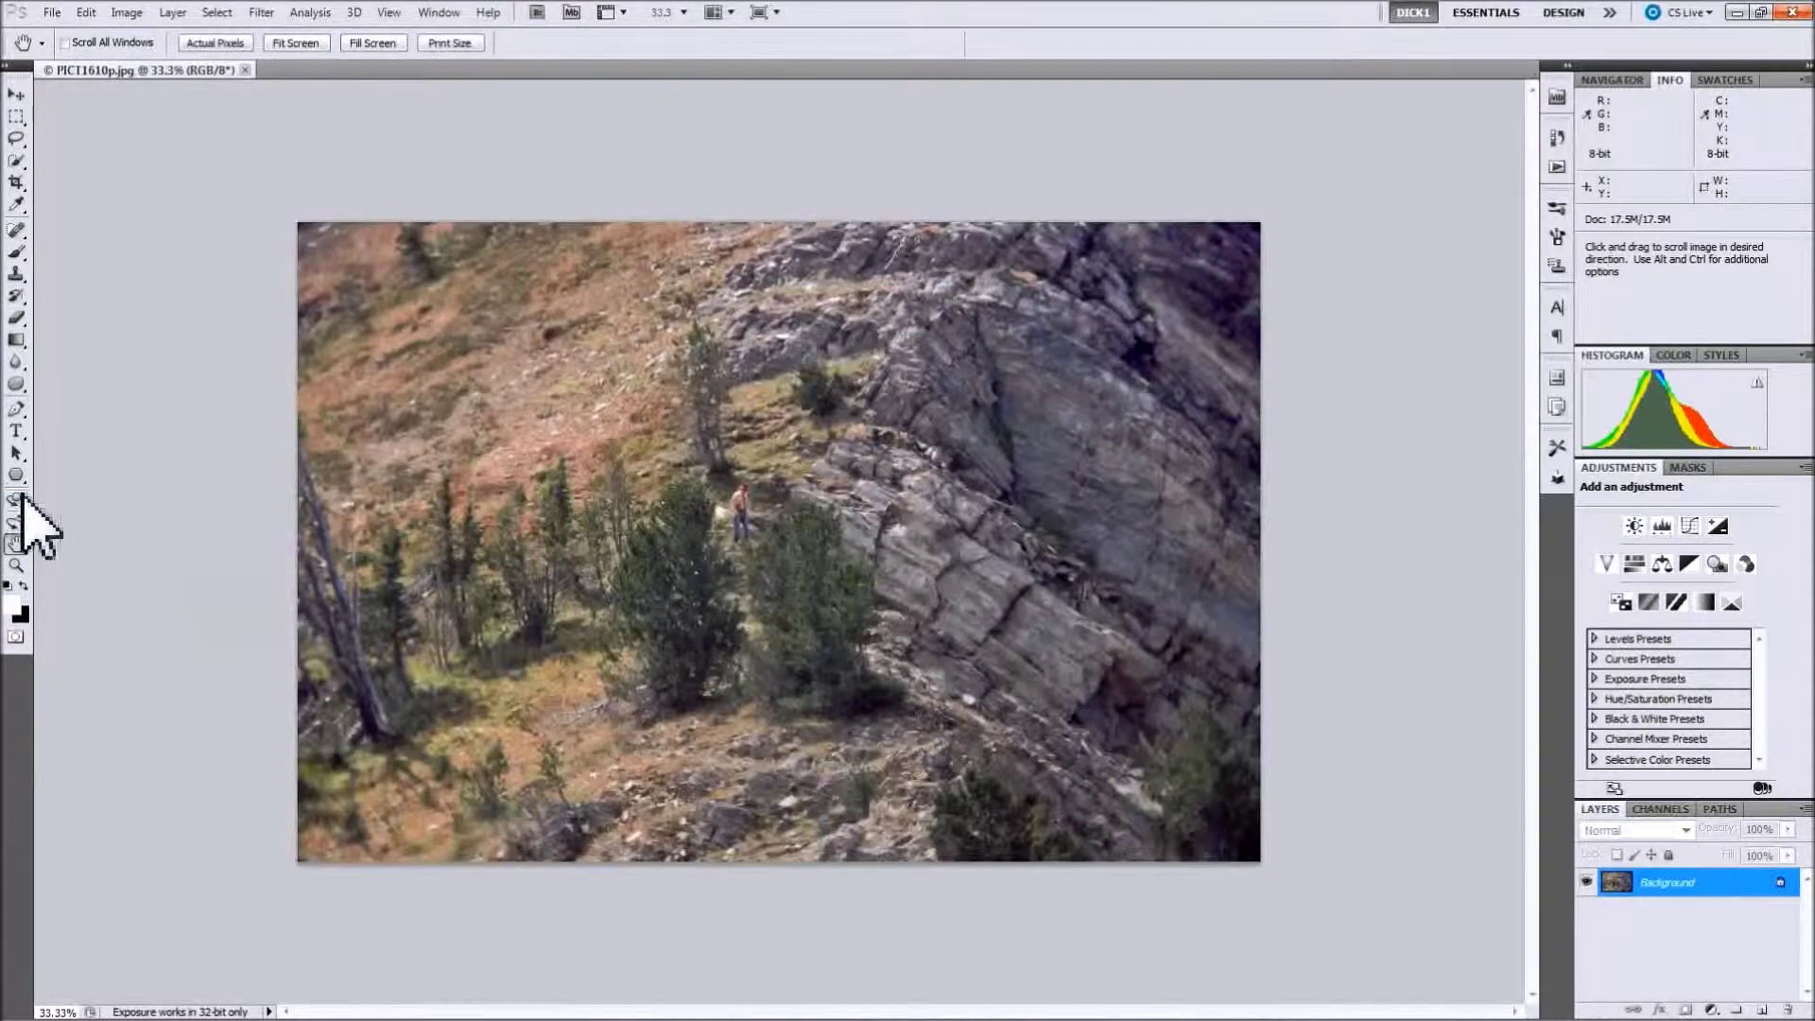
double_click(16, 545)
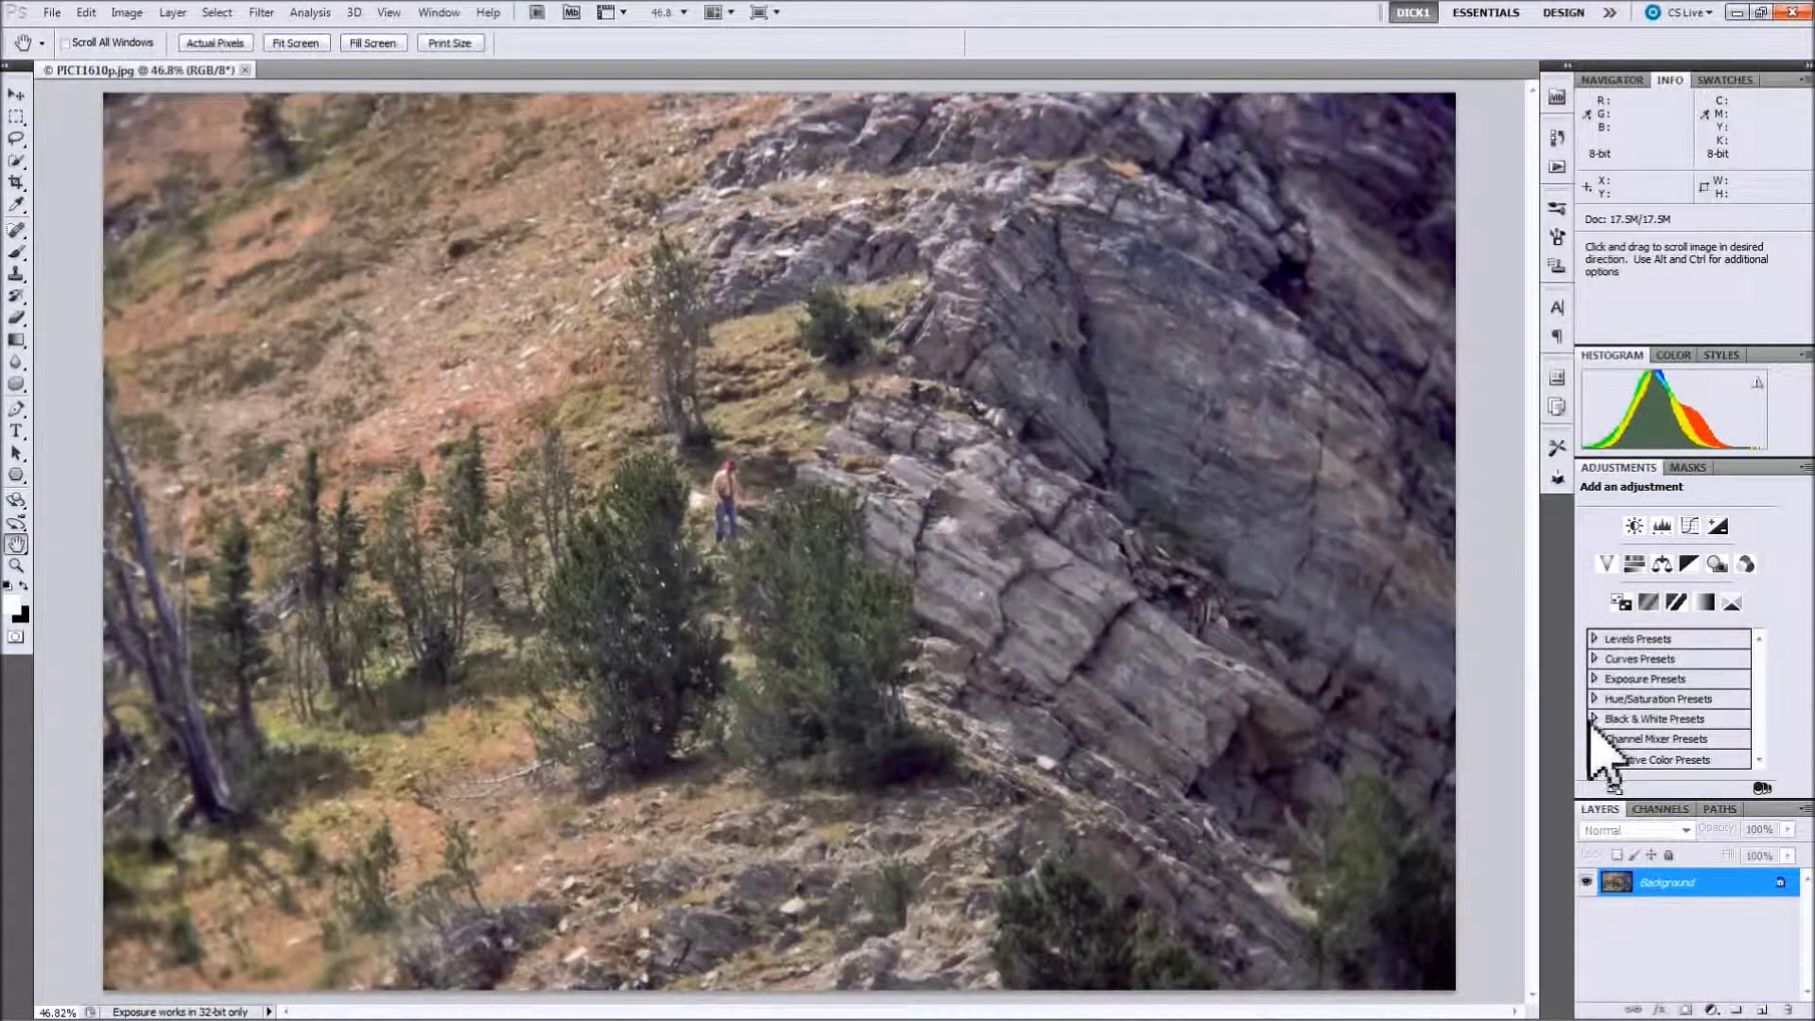
Run the Luminosity Mask action on the photo, continuing past its painting pause without removing any areas
left_click(1556, 168)
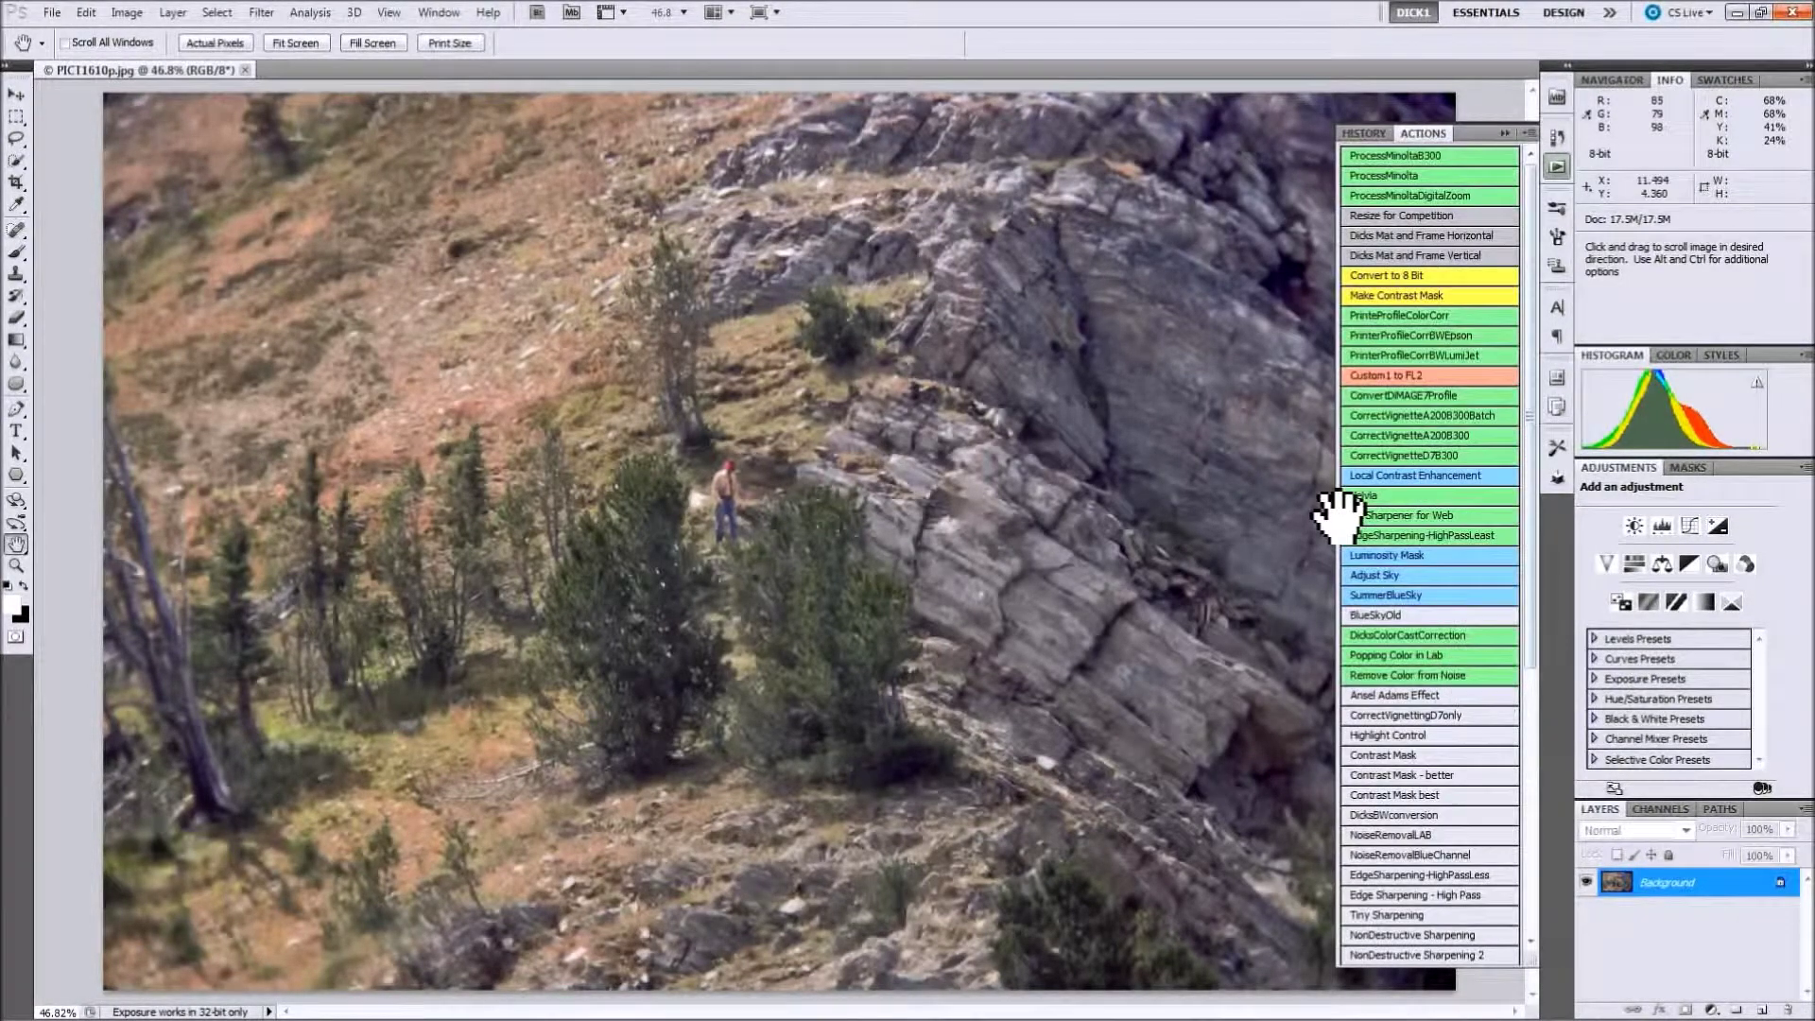
left_click(1390, 571)
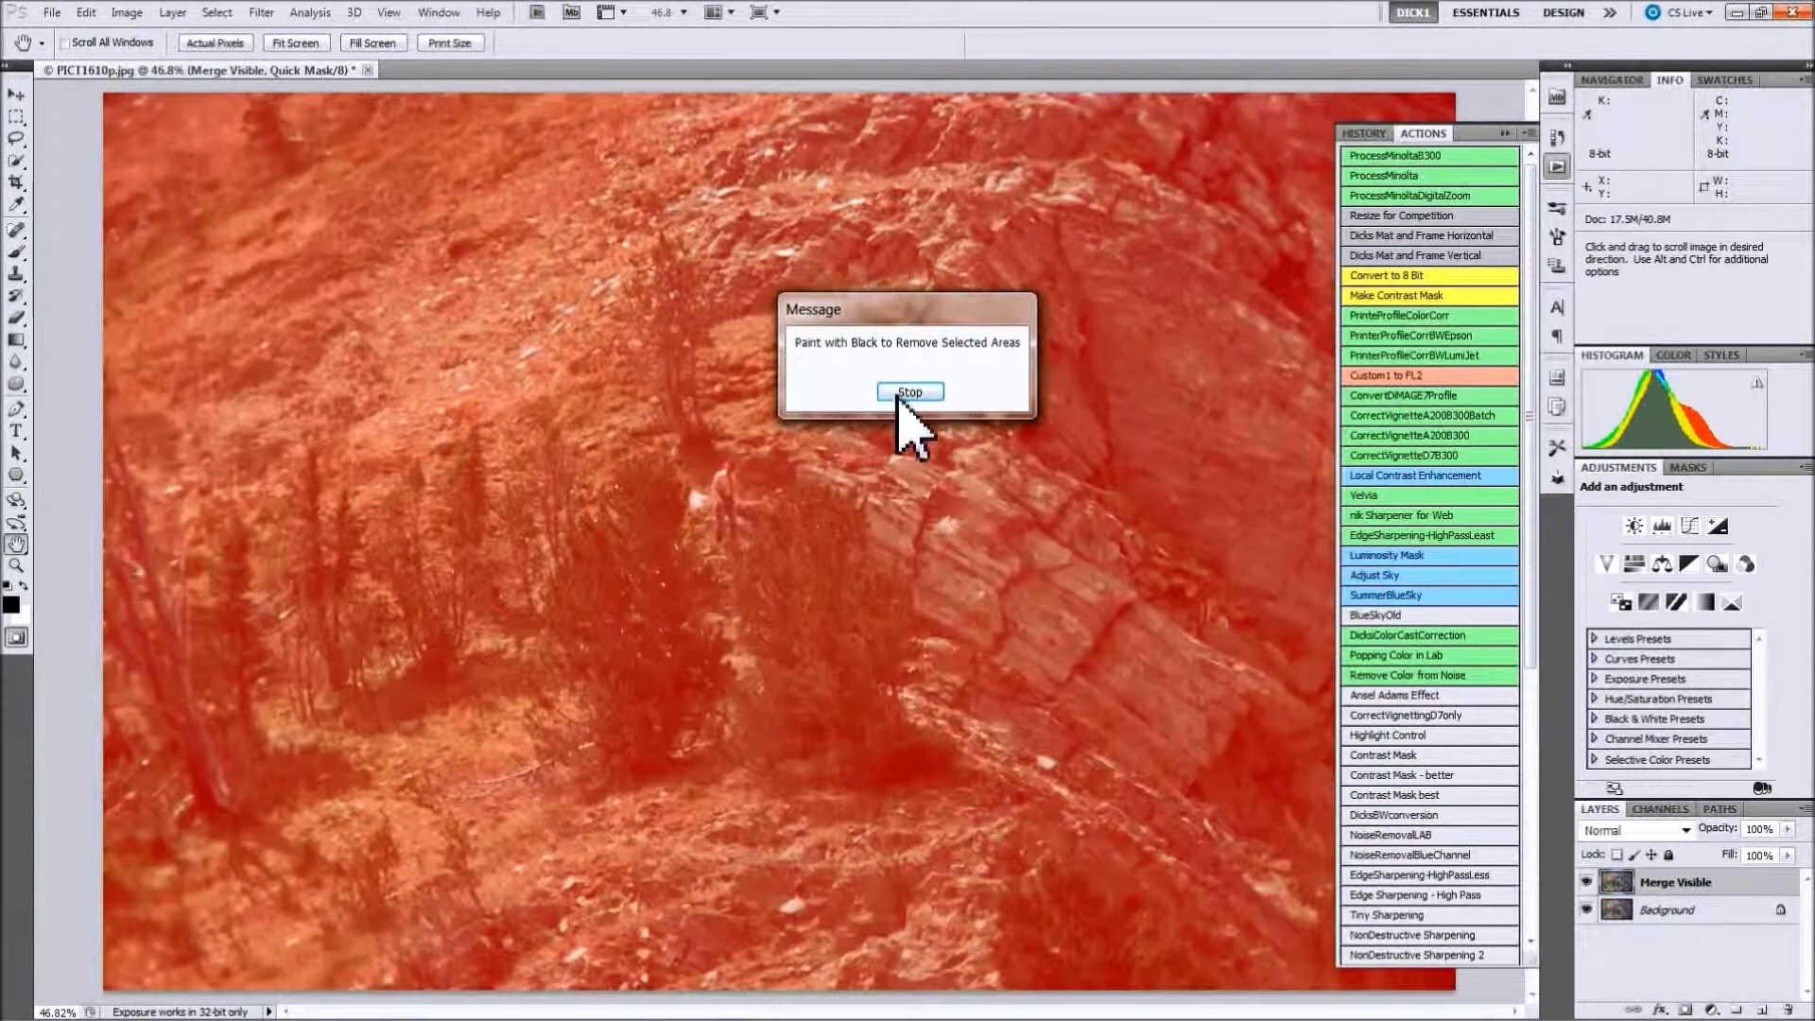
left_click(901, 393)
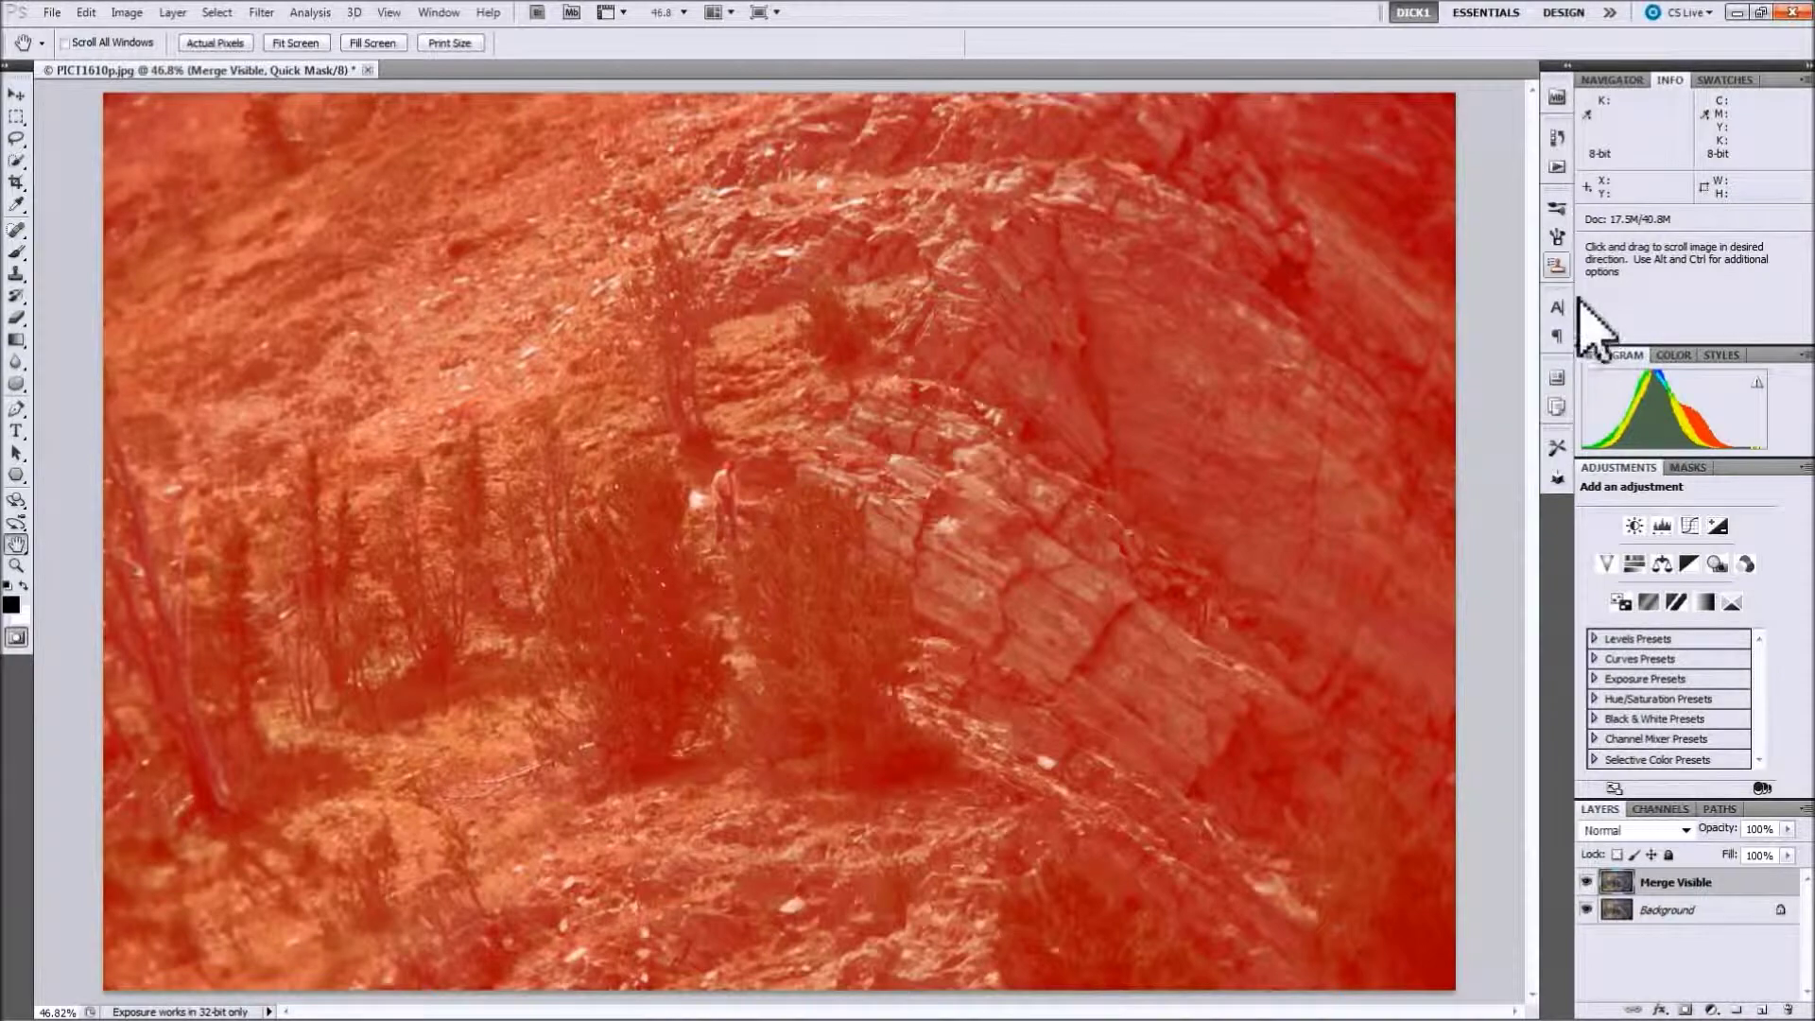
left_click(1557, 167)
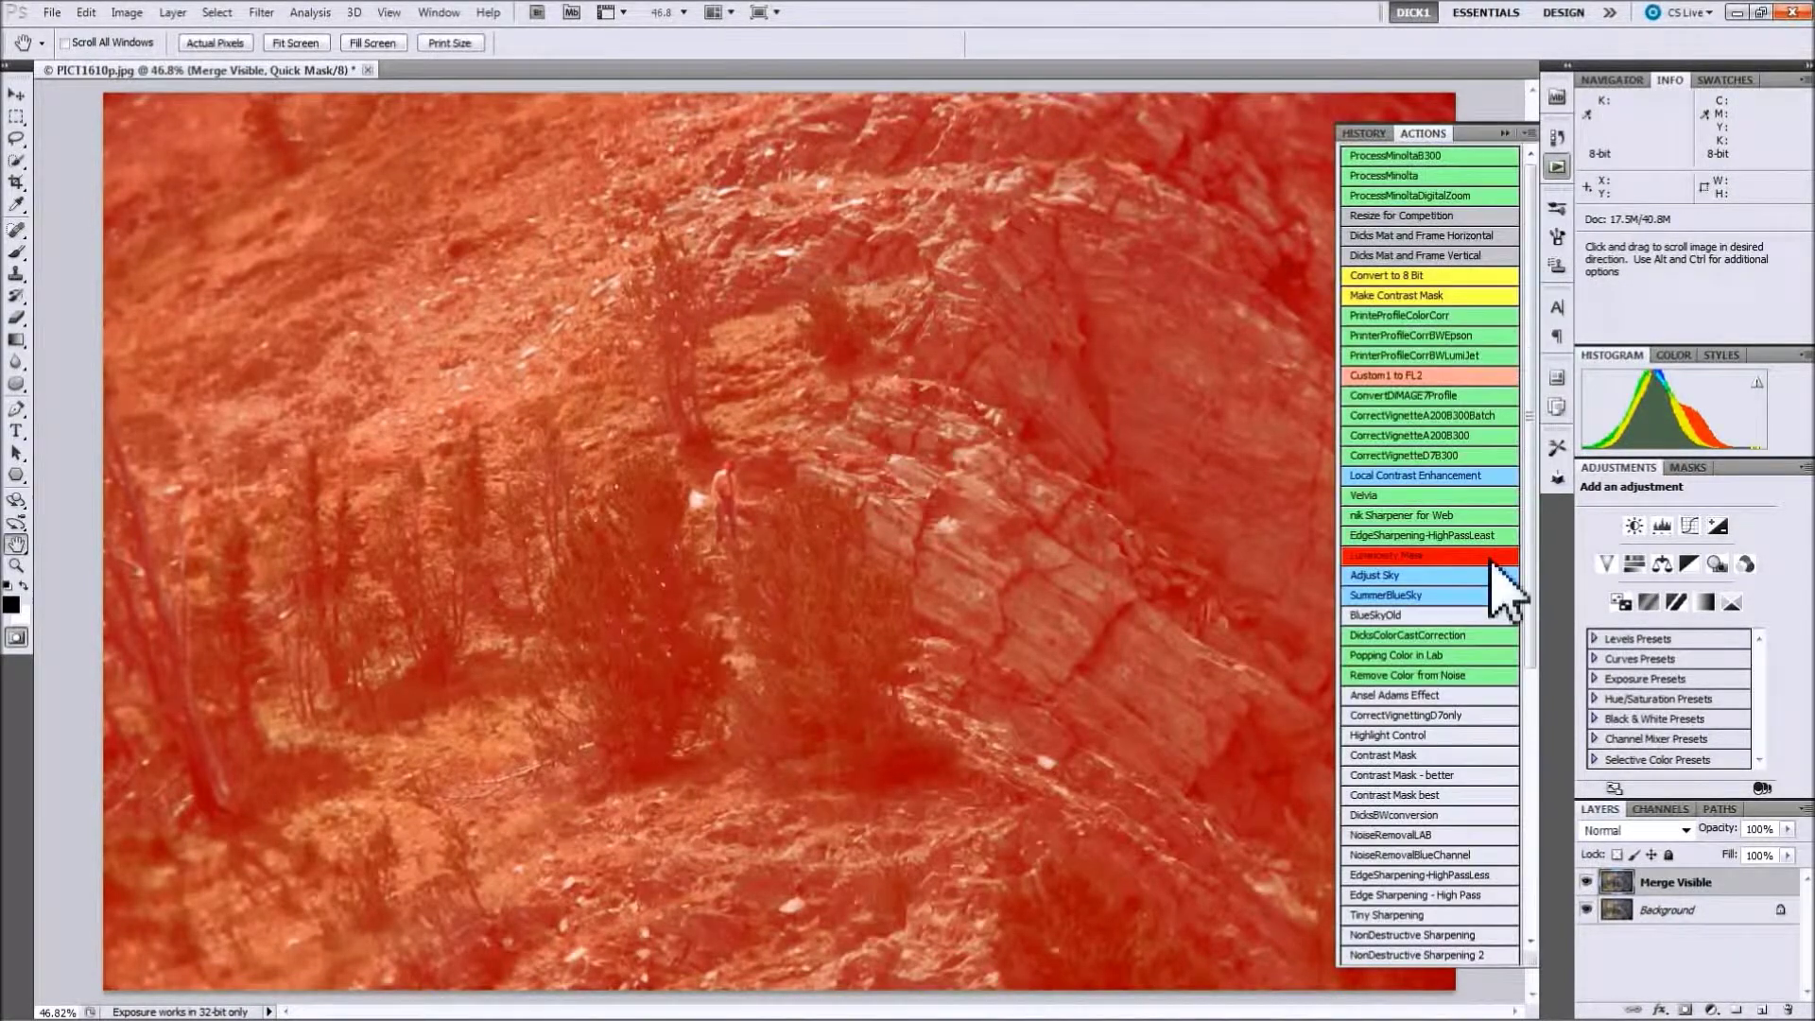
left_click(1426, 558)
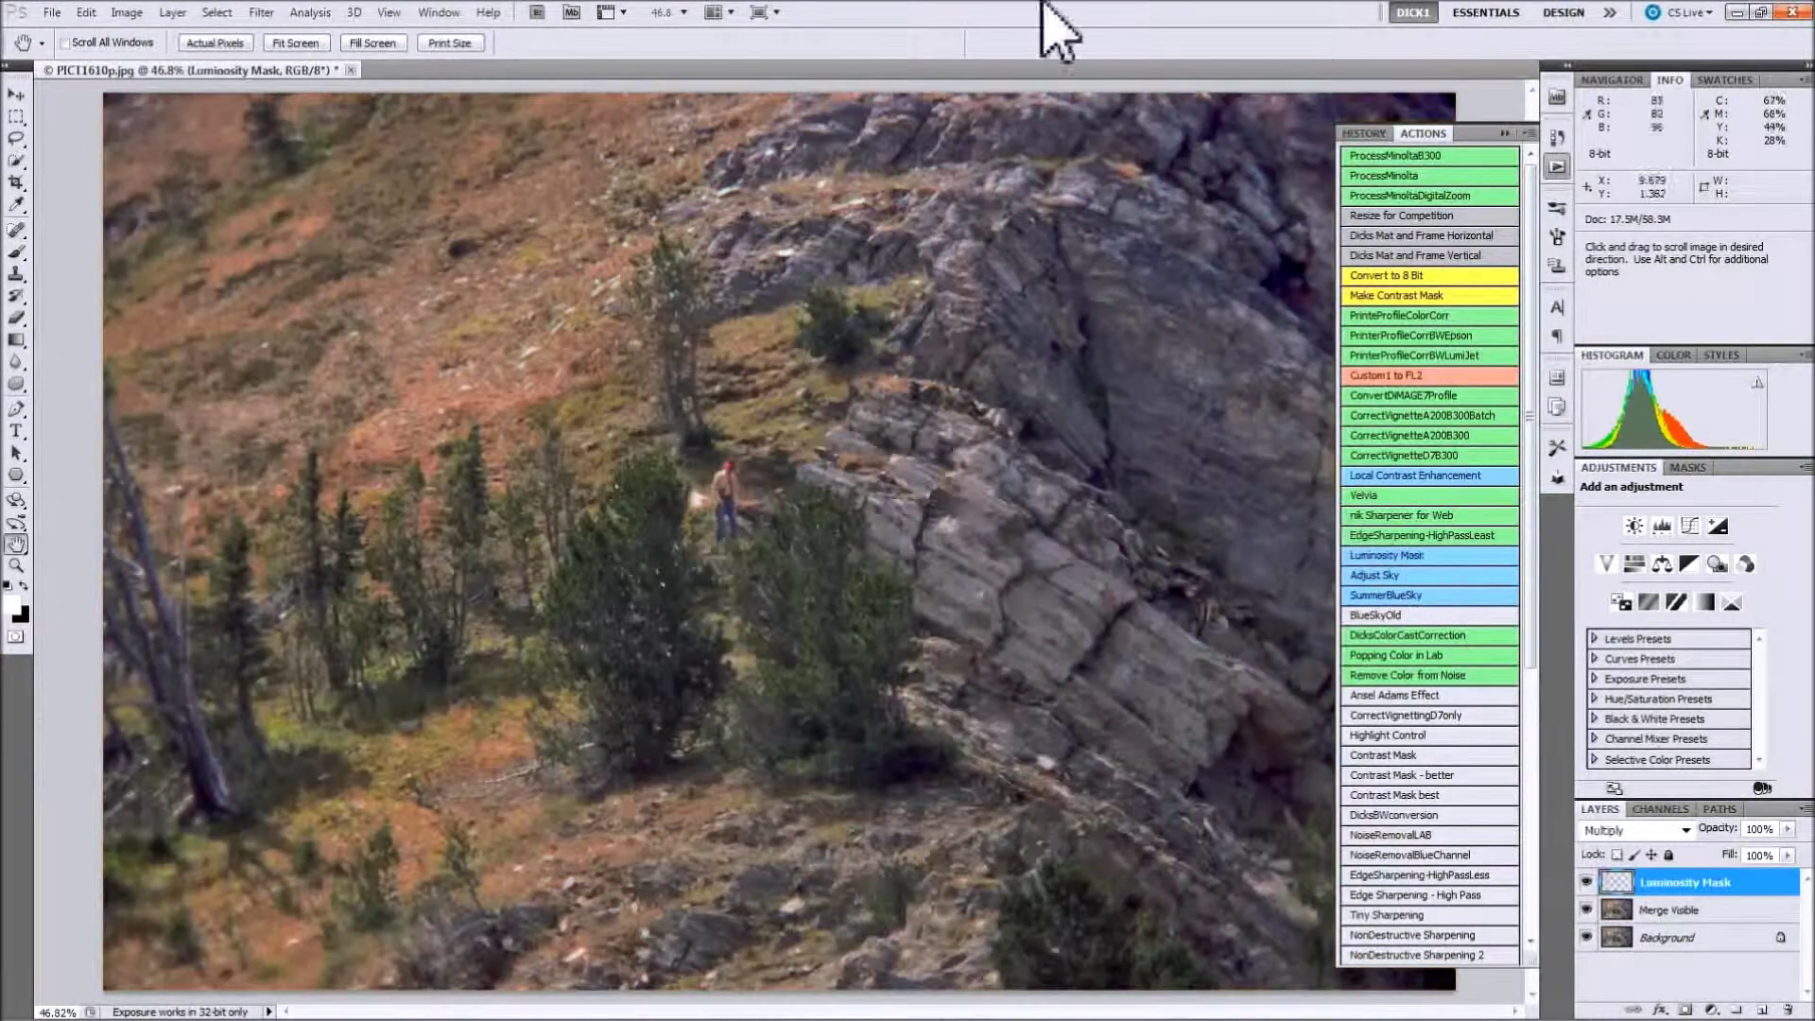
Hide and show the Luminosity Mask layer to compare the photo with and without its effect
left_click(1093, 5)
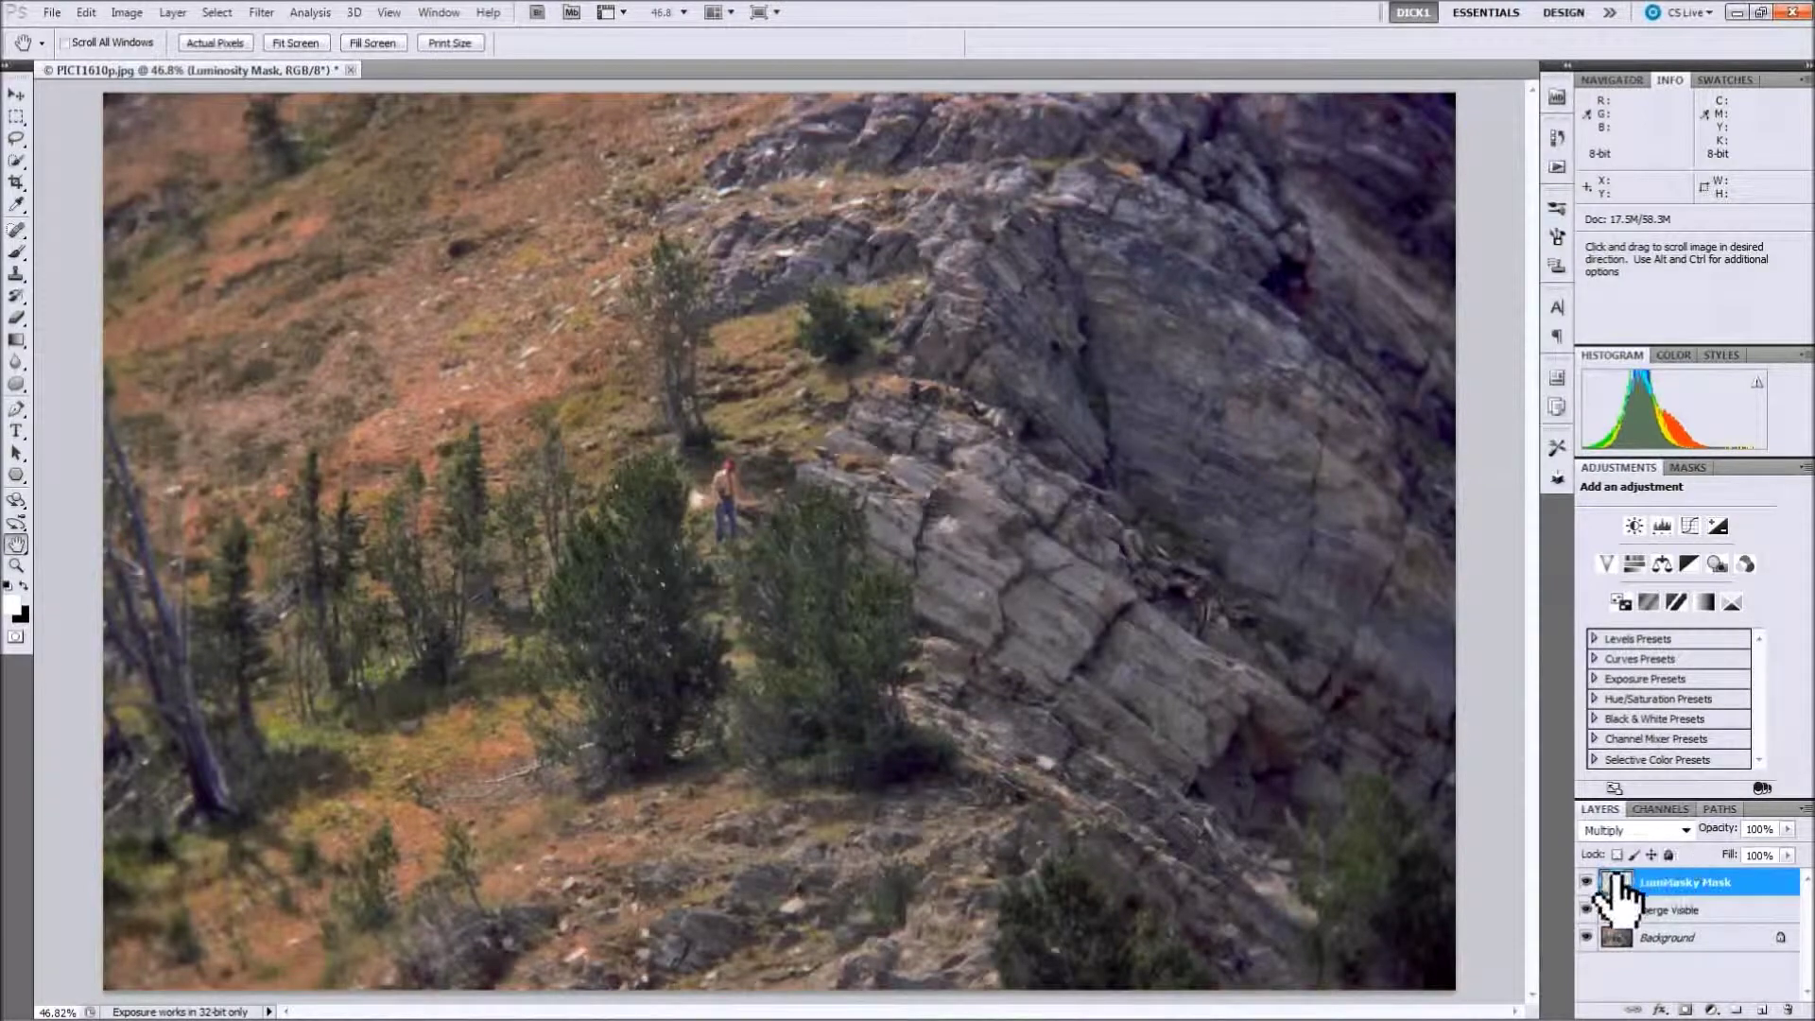
left_click(1587, 882)
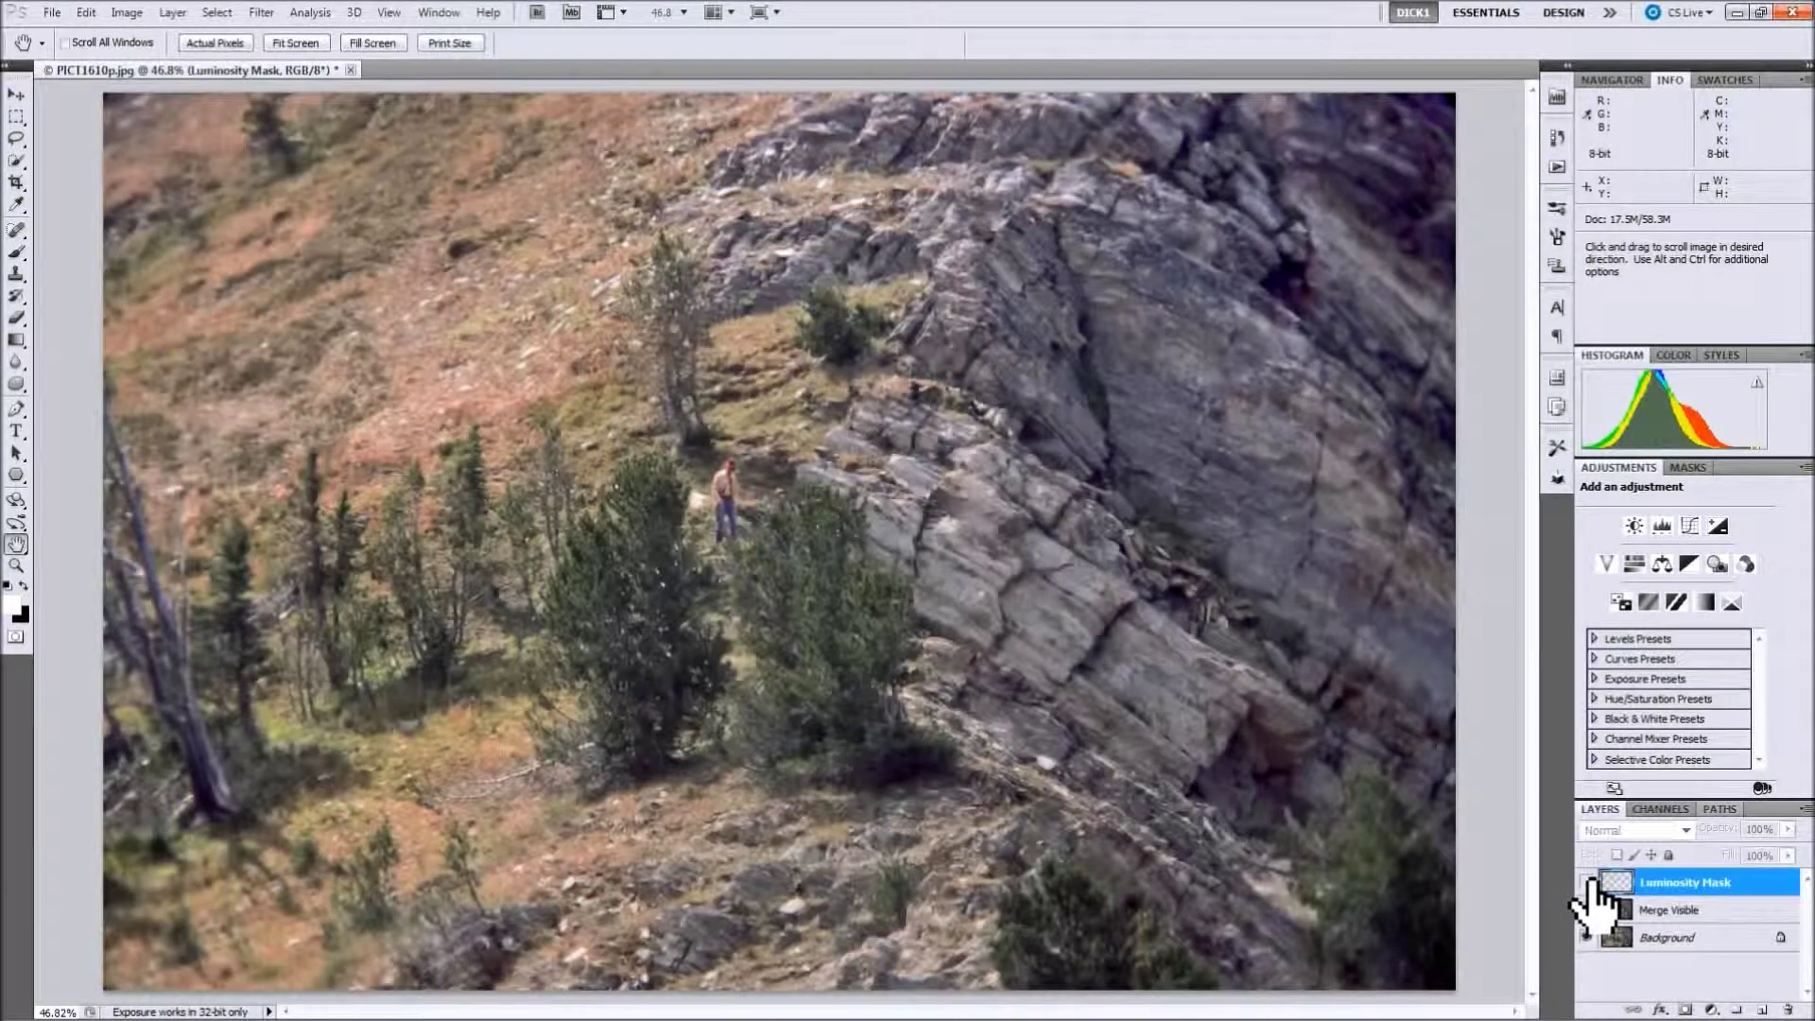
left_click(1589, 883)
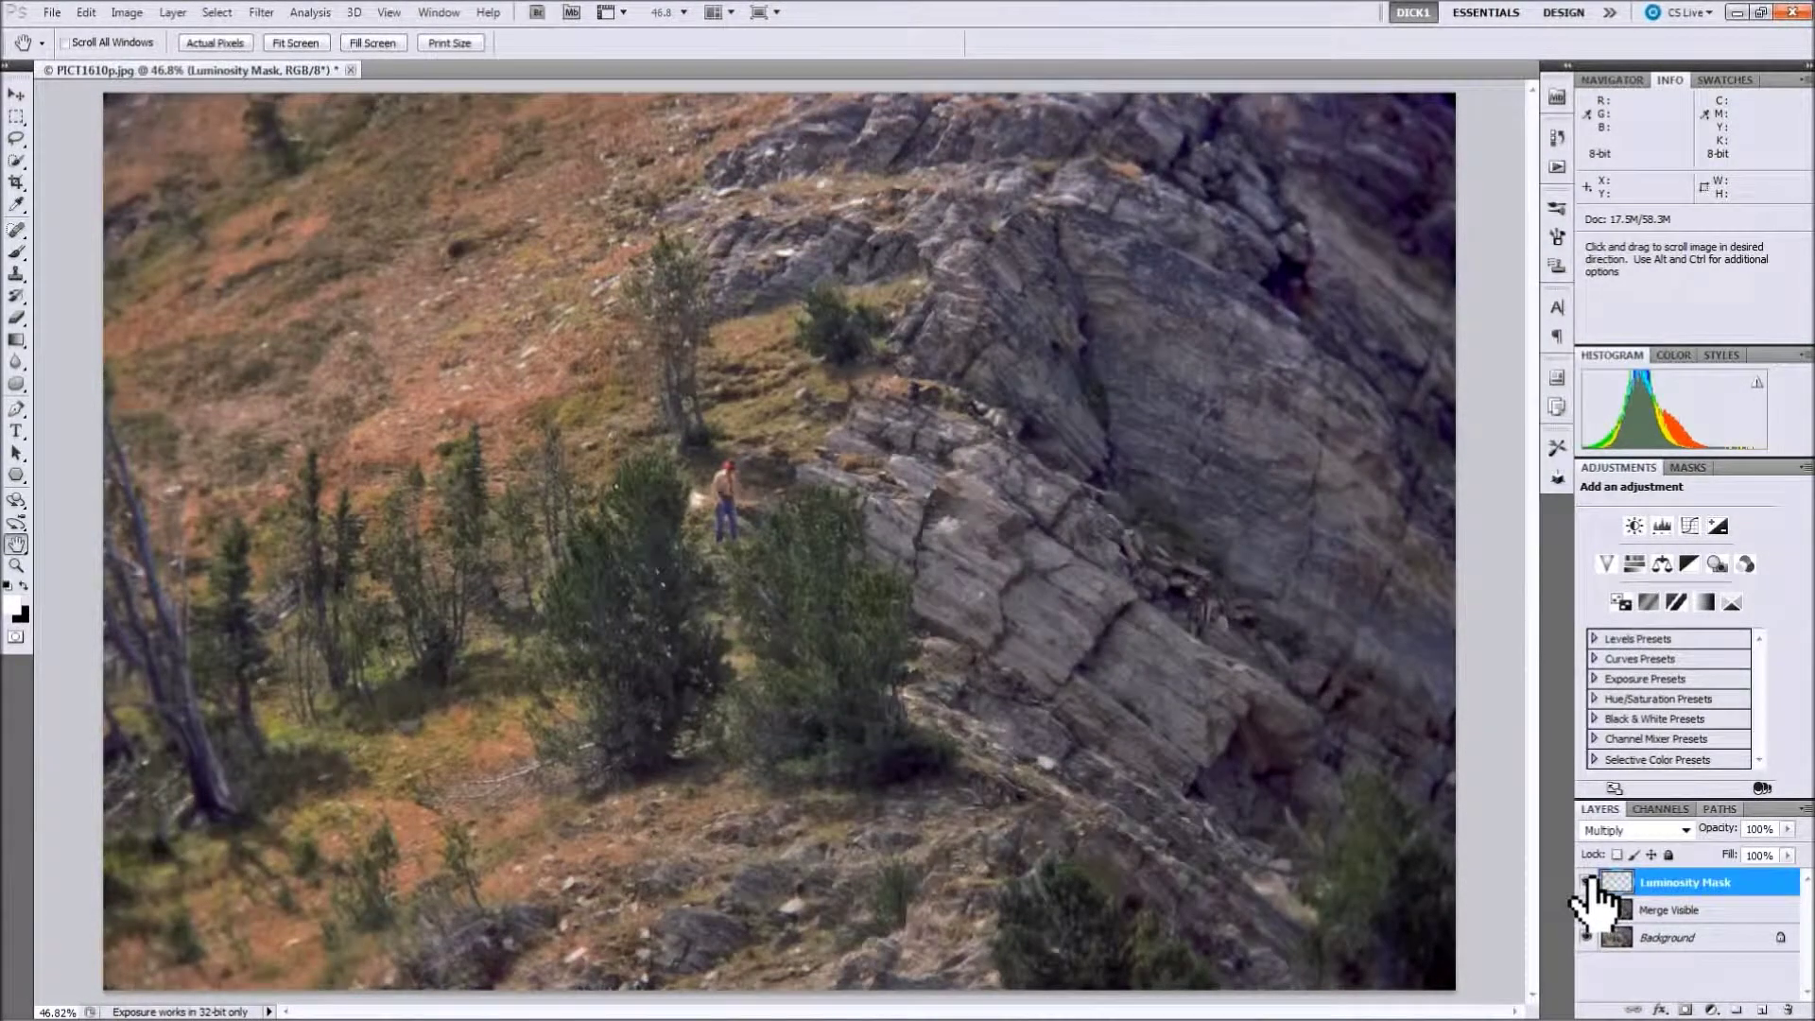
Toggle the Luminosity Mask layer's visibility repeatedly to judge its effect on the rocks and hillside, leaving the layer shown
left_click(1589, 883)
left_click(1589, 884)
left_click(1588, 883)
left_click(1589, 883)
left_click(1588, 883)
left_click(1589, 884)
left_click(1588, 883)
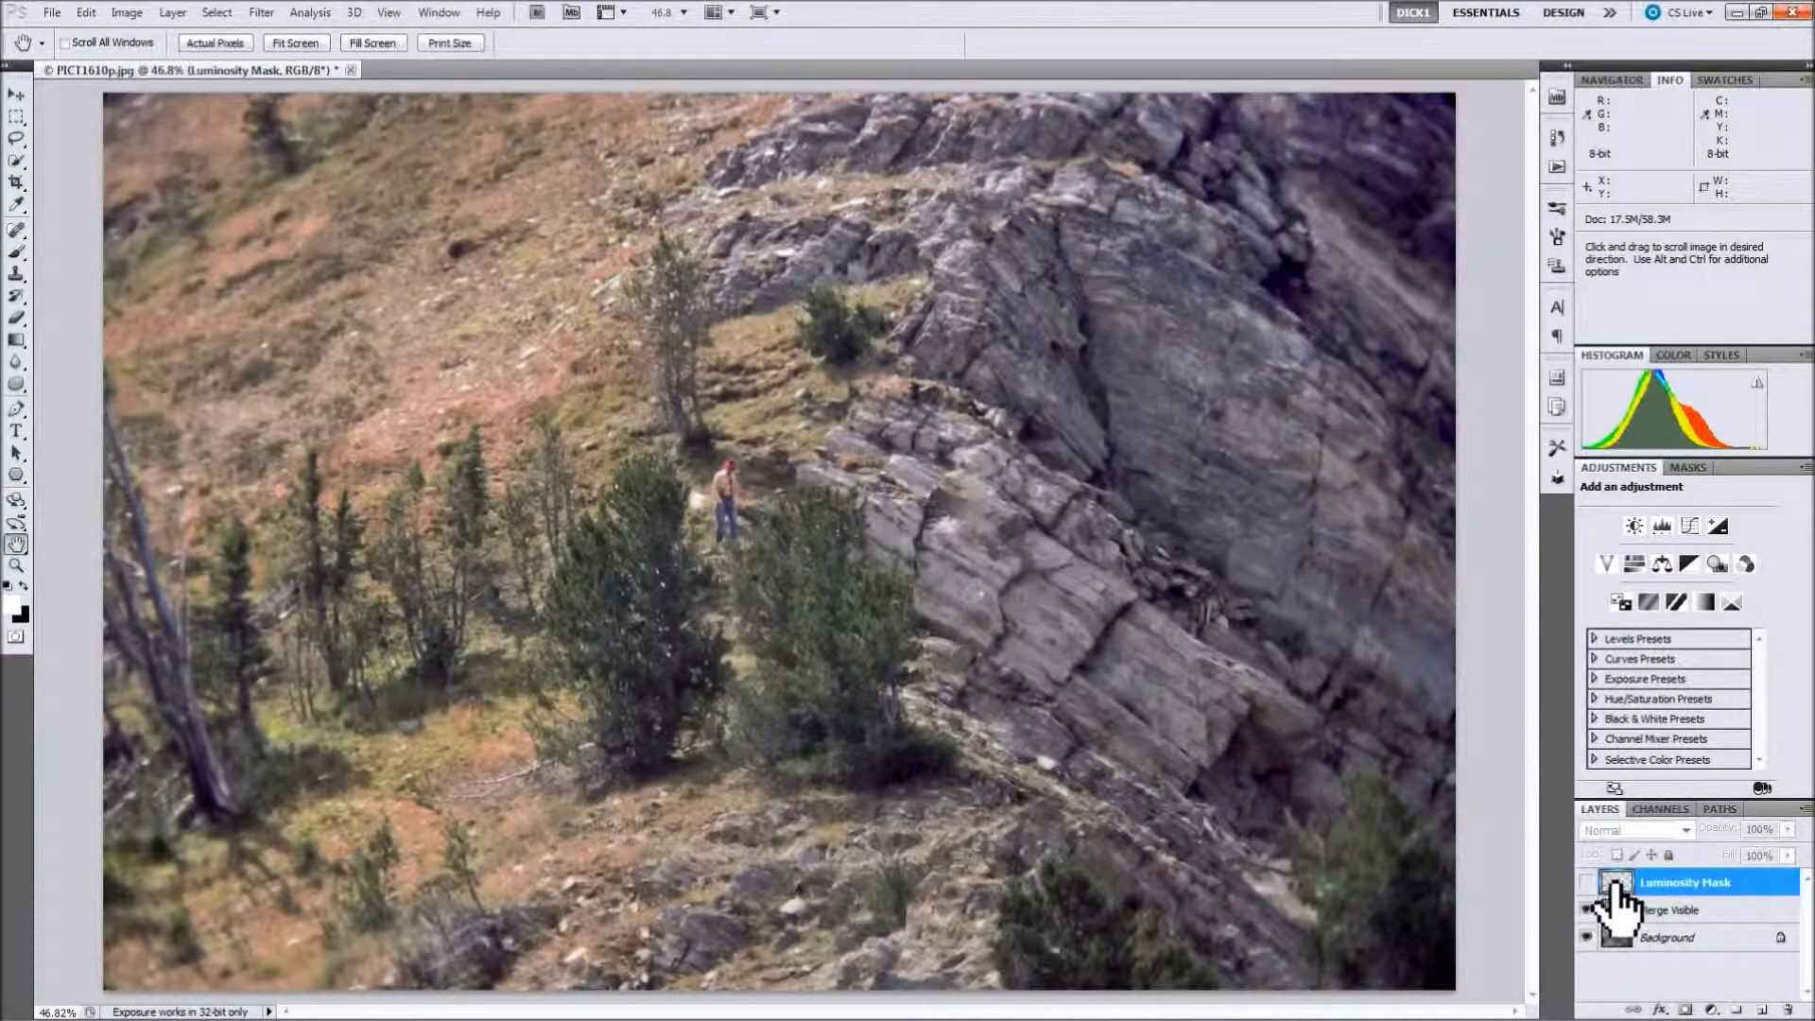
left_click(1589, 883)
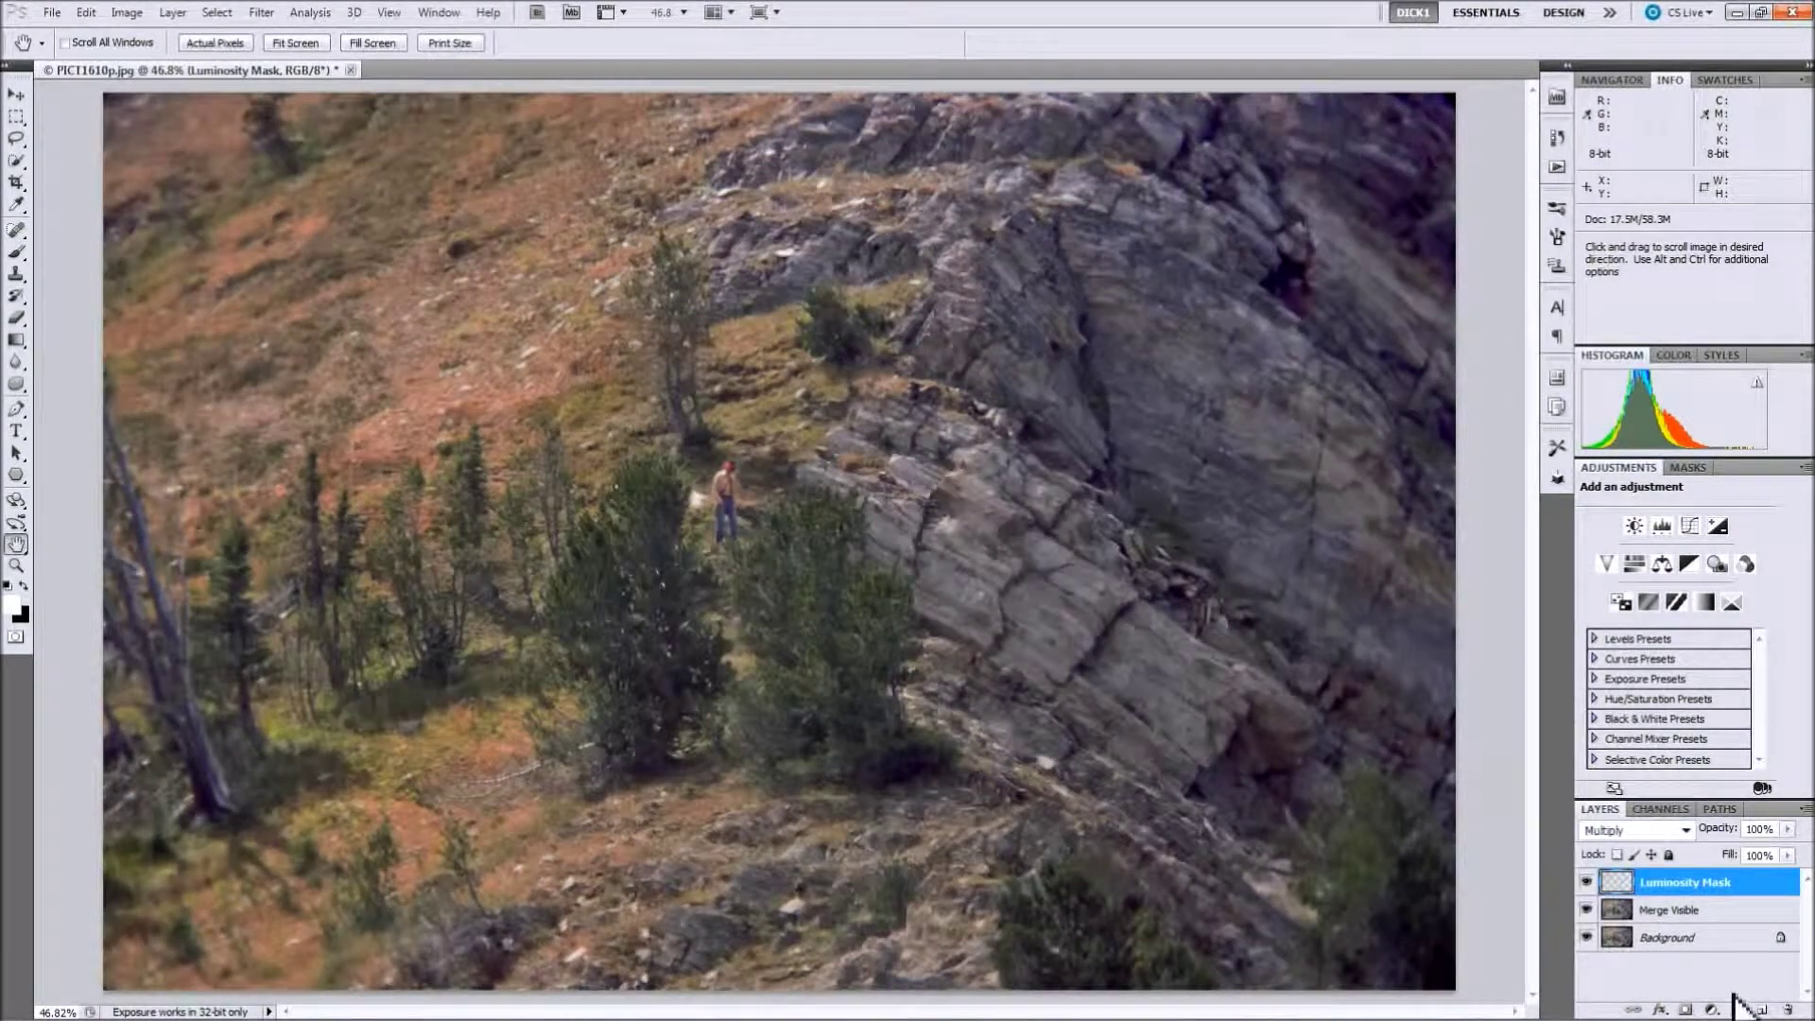
Add a layer mask to the Luminosity Mask layer and enlarge the Brush tool to size 250 for painting in black
left_click(1687, 1010)
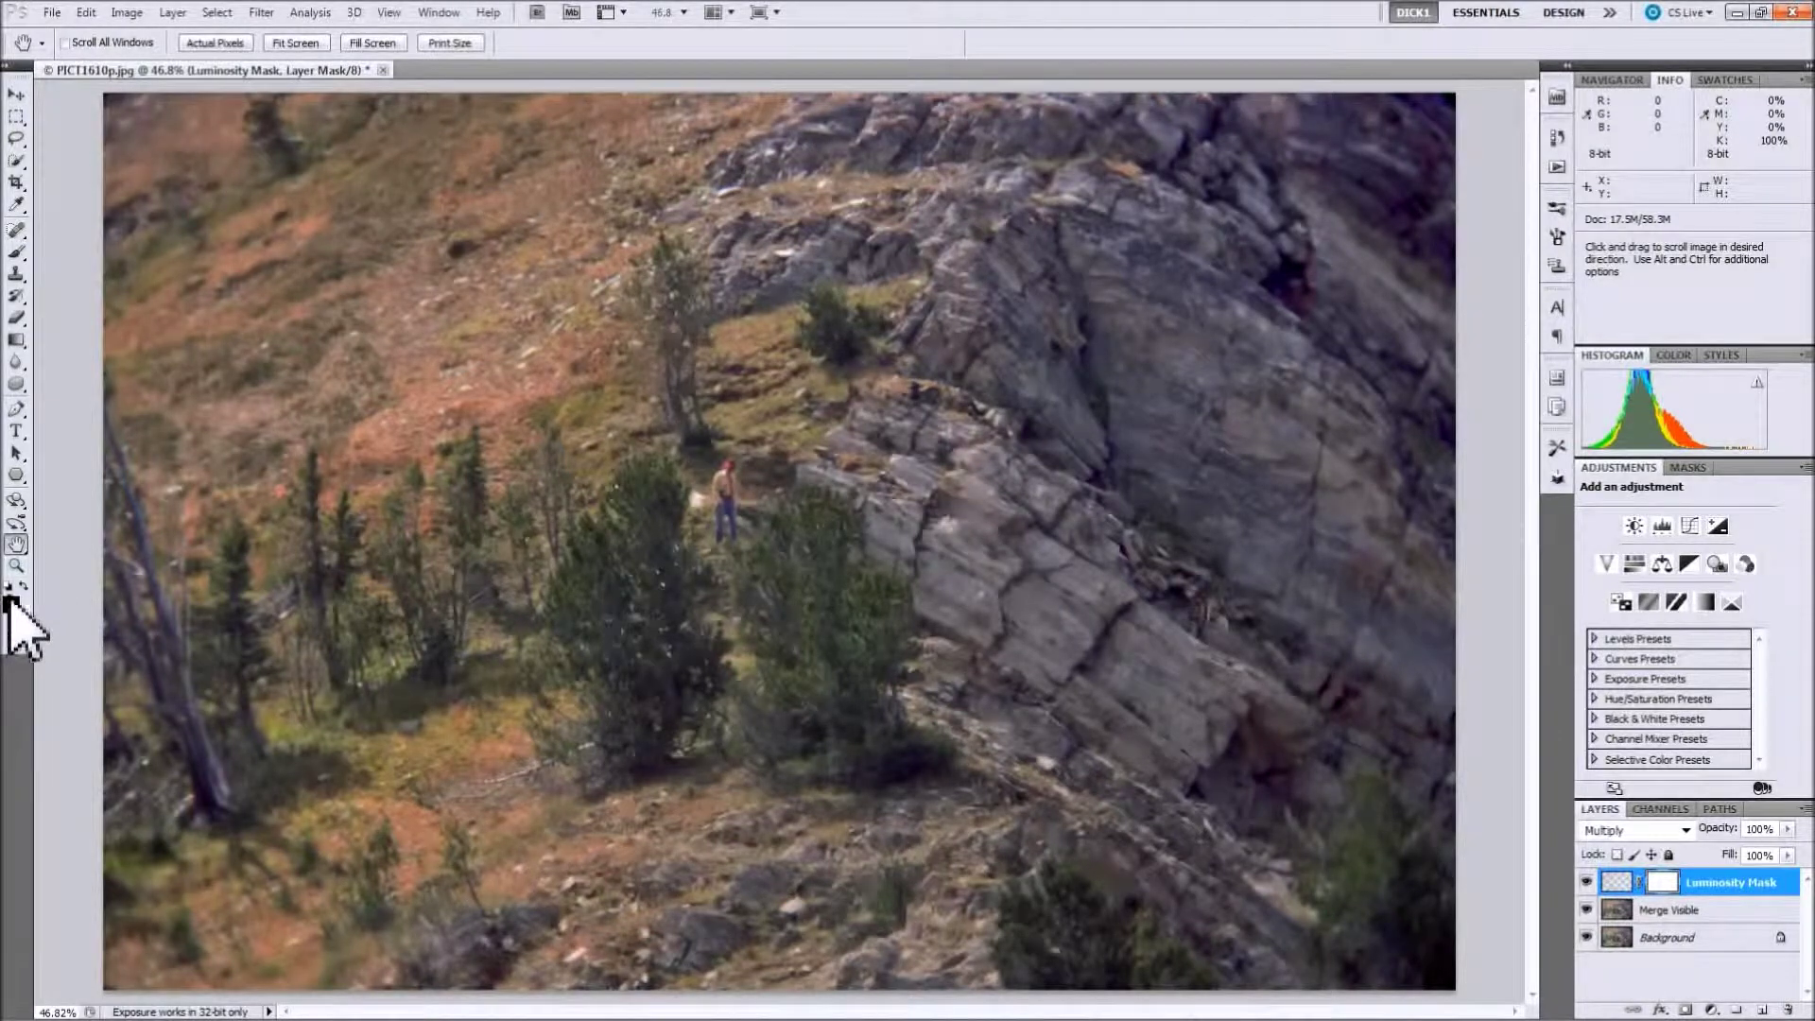
left_click(17, 253)
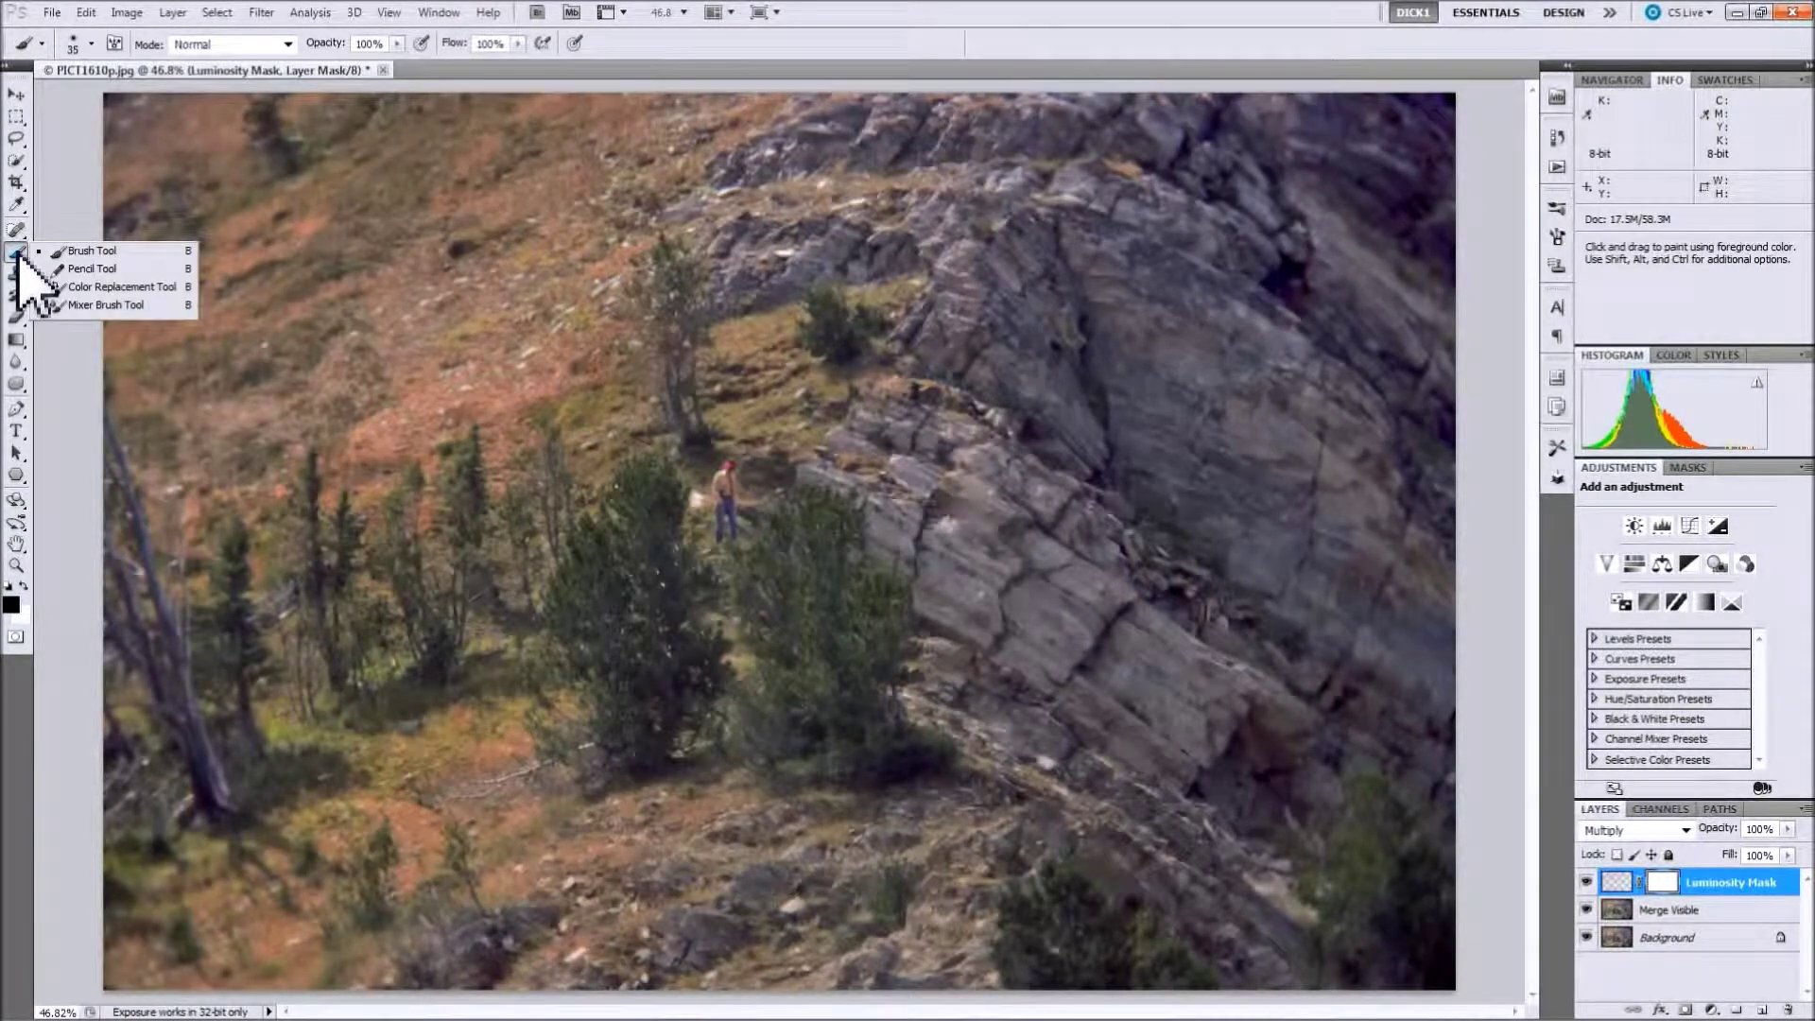
left_click(62, 253)
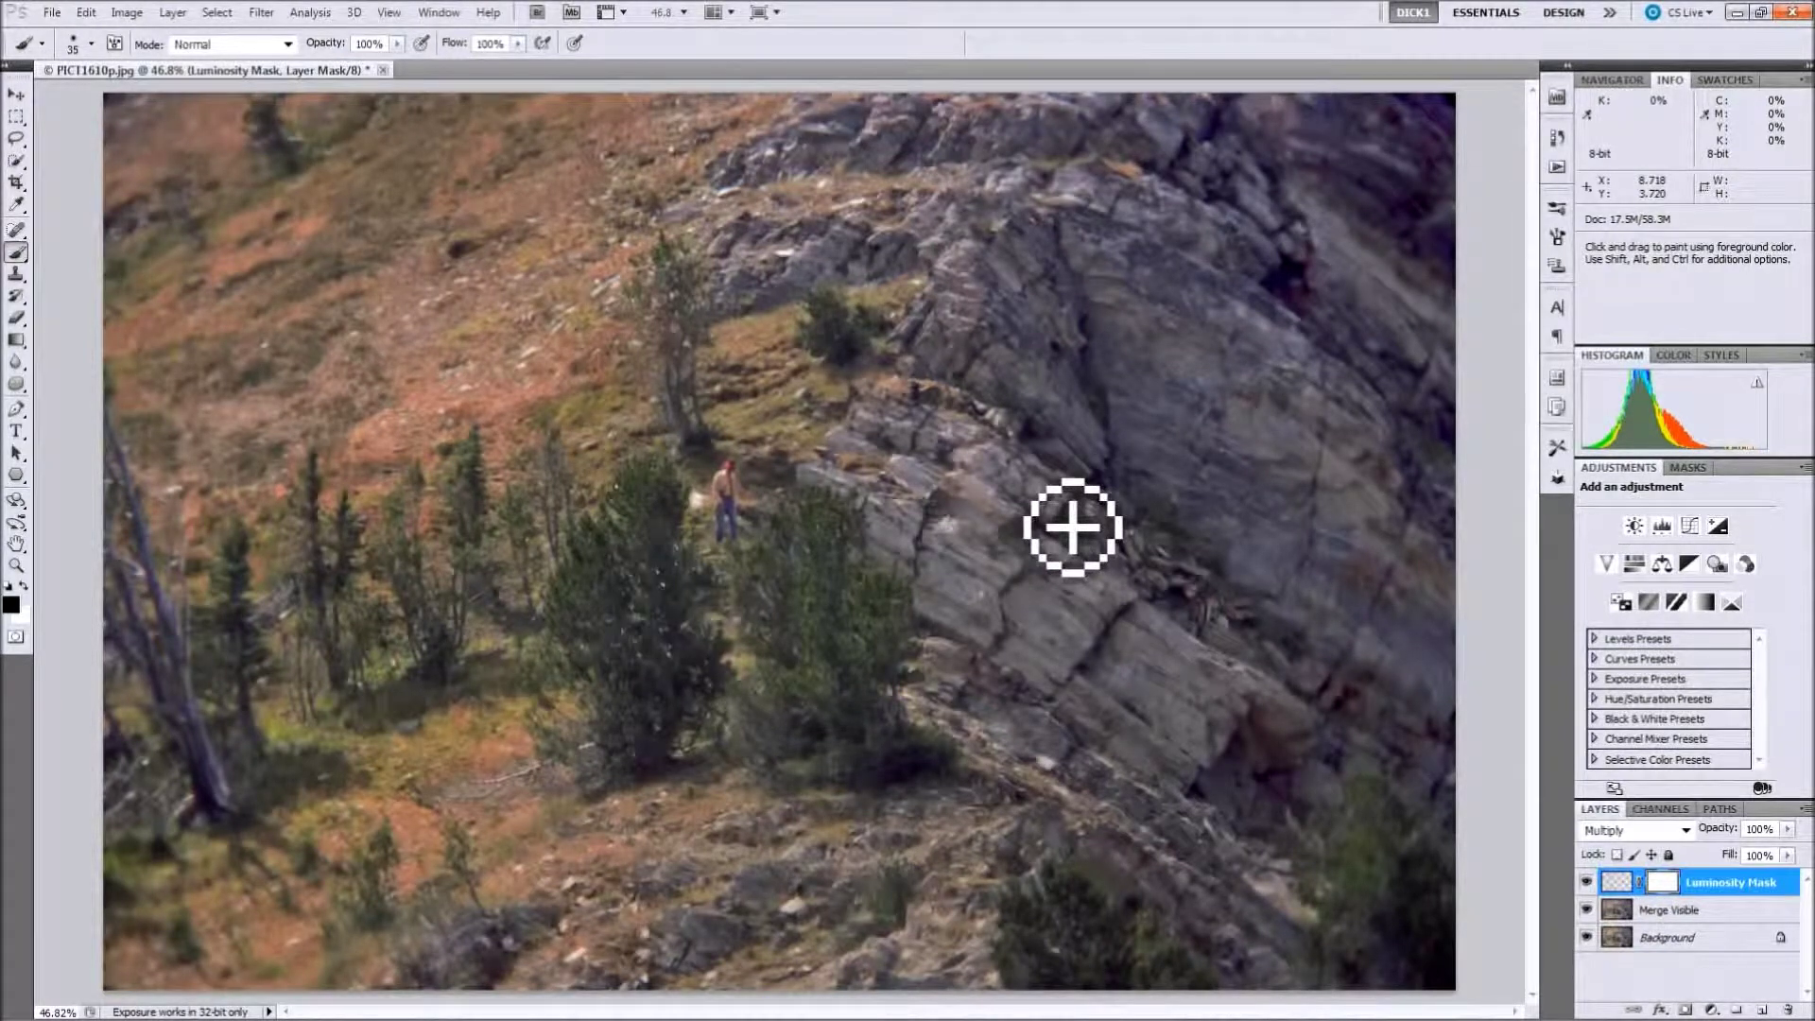
key("bracketright")
key("bracketright")
key("bracketright")
key("bracketright")
key("bracketright")
key("bracketright")
key("bracketright")
key("bracketright")
key("bracketright")
key("bracketright")
key("bracketright")
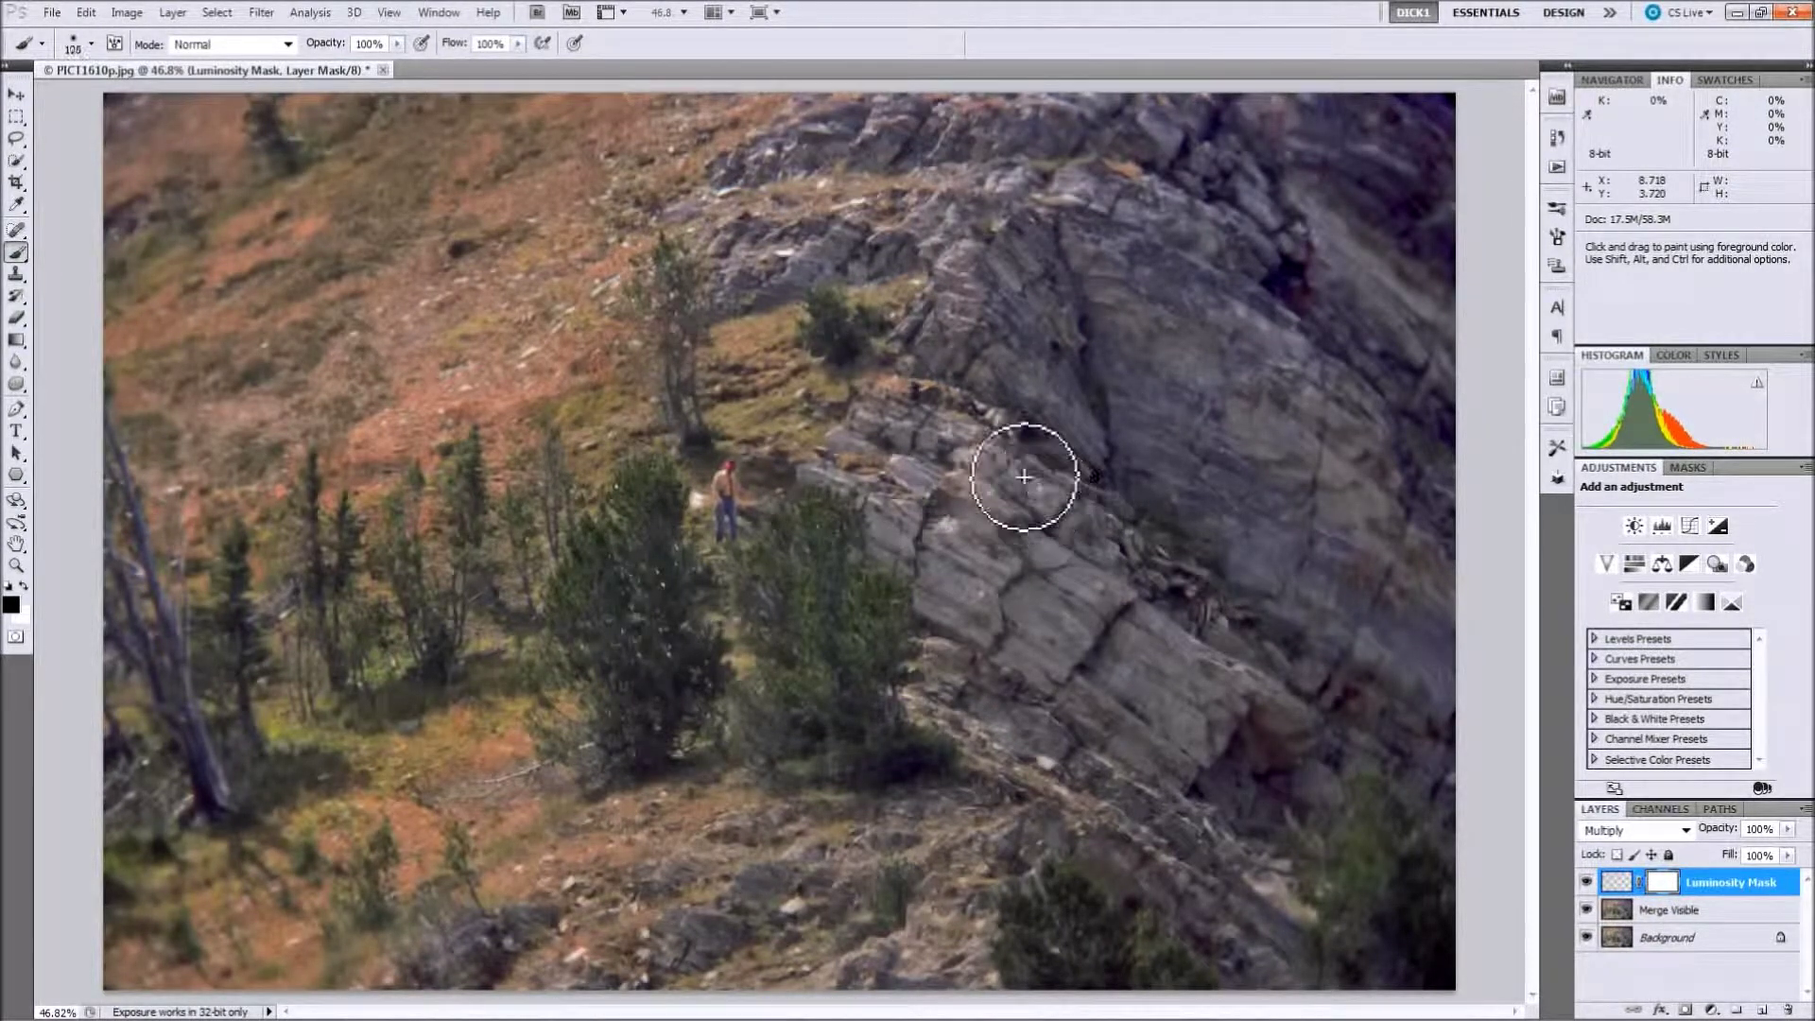
key("bracketright")
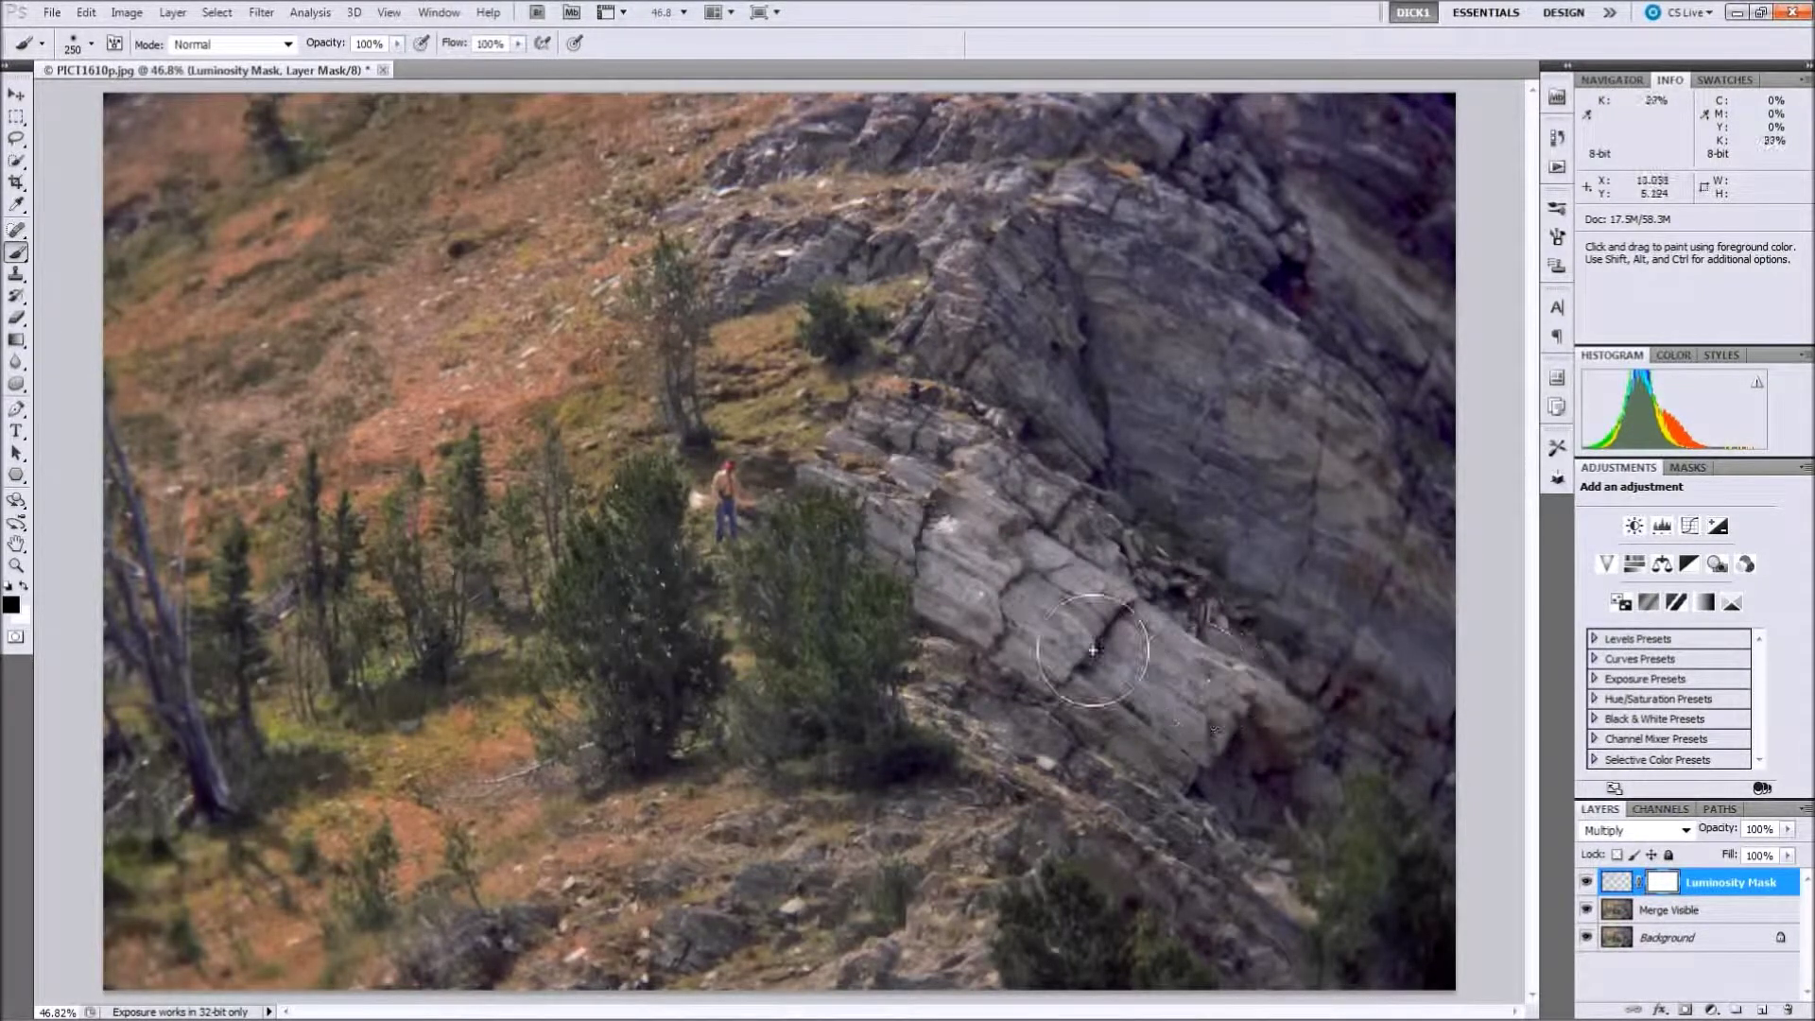
Paint black on the layer mask over the large rock face to remove the Luminosity Mask effect there
mouse_move(855, 421)
left_mouse_down()
mouse_move(947, 447)
mouse_move(849, 330)
mouse_move(980, 346)
mouse_move(894, 256)
mouse_move(1060, 345)
mouse_move(901, 152)
mouse_move(1102, 186)
mouse_move(1150, 224)
mouse_move(1170, 311)
mouse_move(911, 280)
mouse_move(1141, 425)
mouse_move(1189, 478)
mouse_move(1383, 542)
mouse_move(1324, 475)
mouse_move(1261, 330)
mouse_move(1331, 337)
mouse_move(1301, 218)
mouse_move(1362, 284)
mouse_move(1233, 223)
mouse_move(1097, 55)
left_mouse_up()
left_click_drag(1261, 94, 1261, 39)
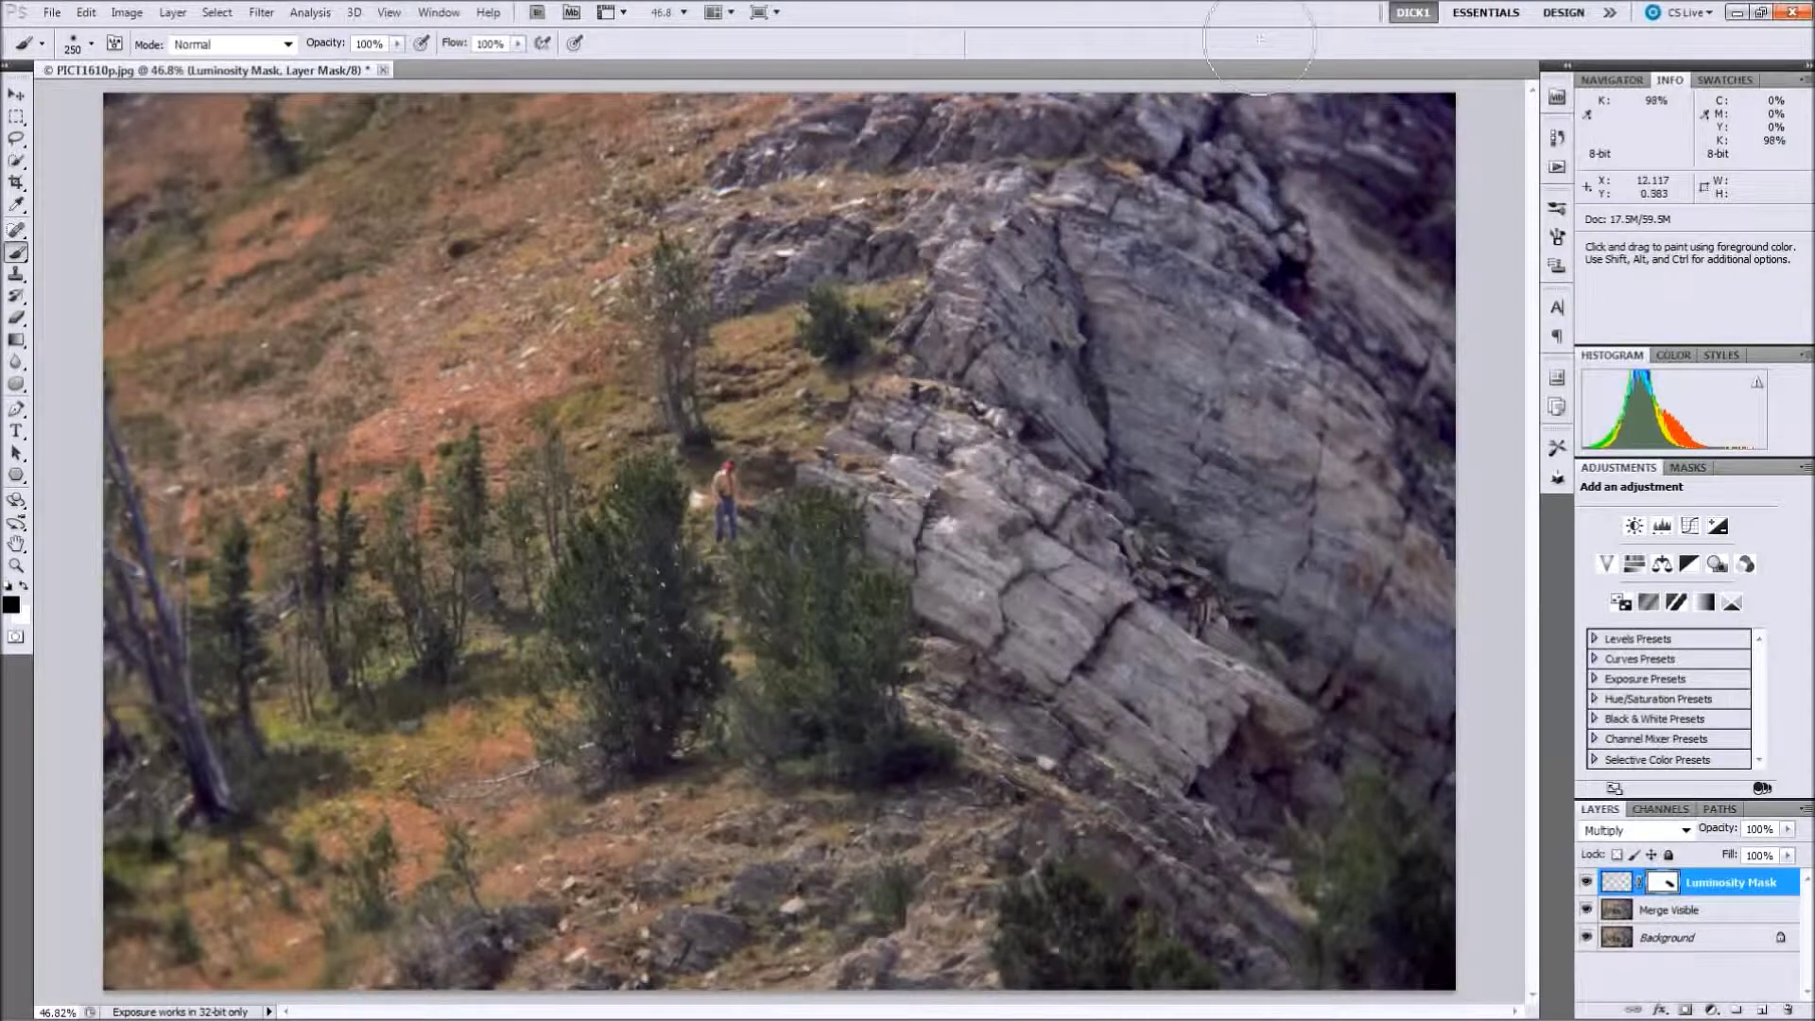
mouse_move(1348, 340)
left_mouse_down()
mouse_move(1370, 567)
mouse_move(1304, 539)
mouse_move(1305, 640)
mouse_move(1414, 647)
mouse_move(1236, 628)
mouse_move(1175, 712)
mouse_move(1058, 765)
left_mouse_up()
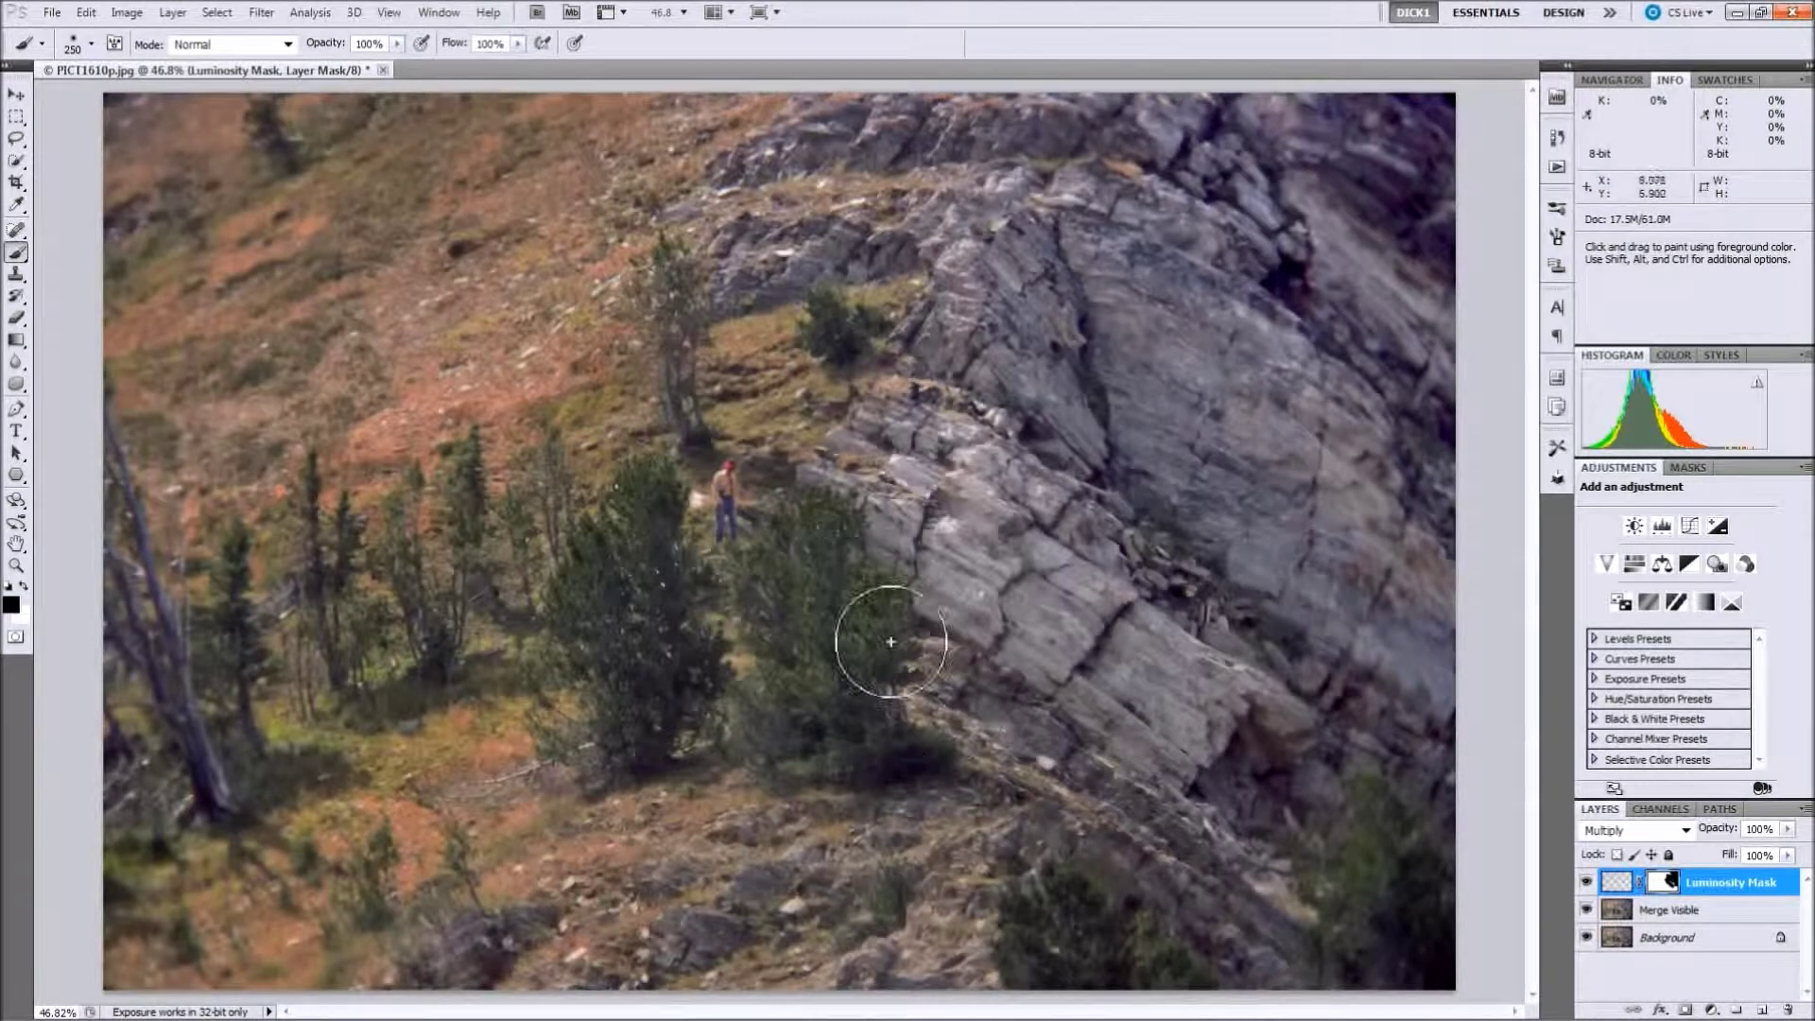
mouse_move(886, 591)
left_mouse_down()
mouse_move(1094, 730)
mouse_move(1199, 864)
mouse_move(1230, 871)
mouse_move(1133, 808)
mouse_move(988, 641)
left_mouse_up()
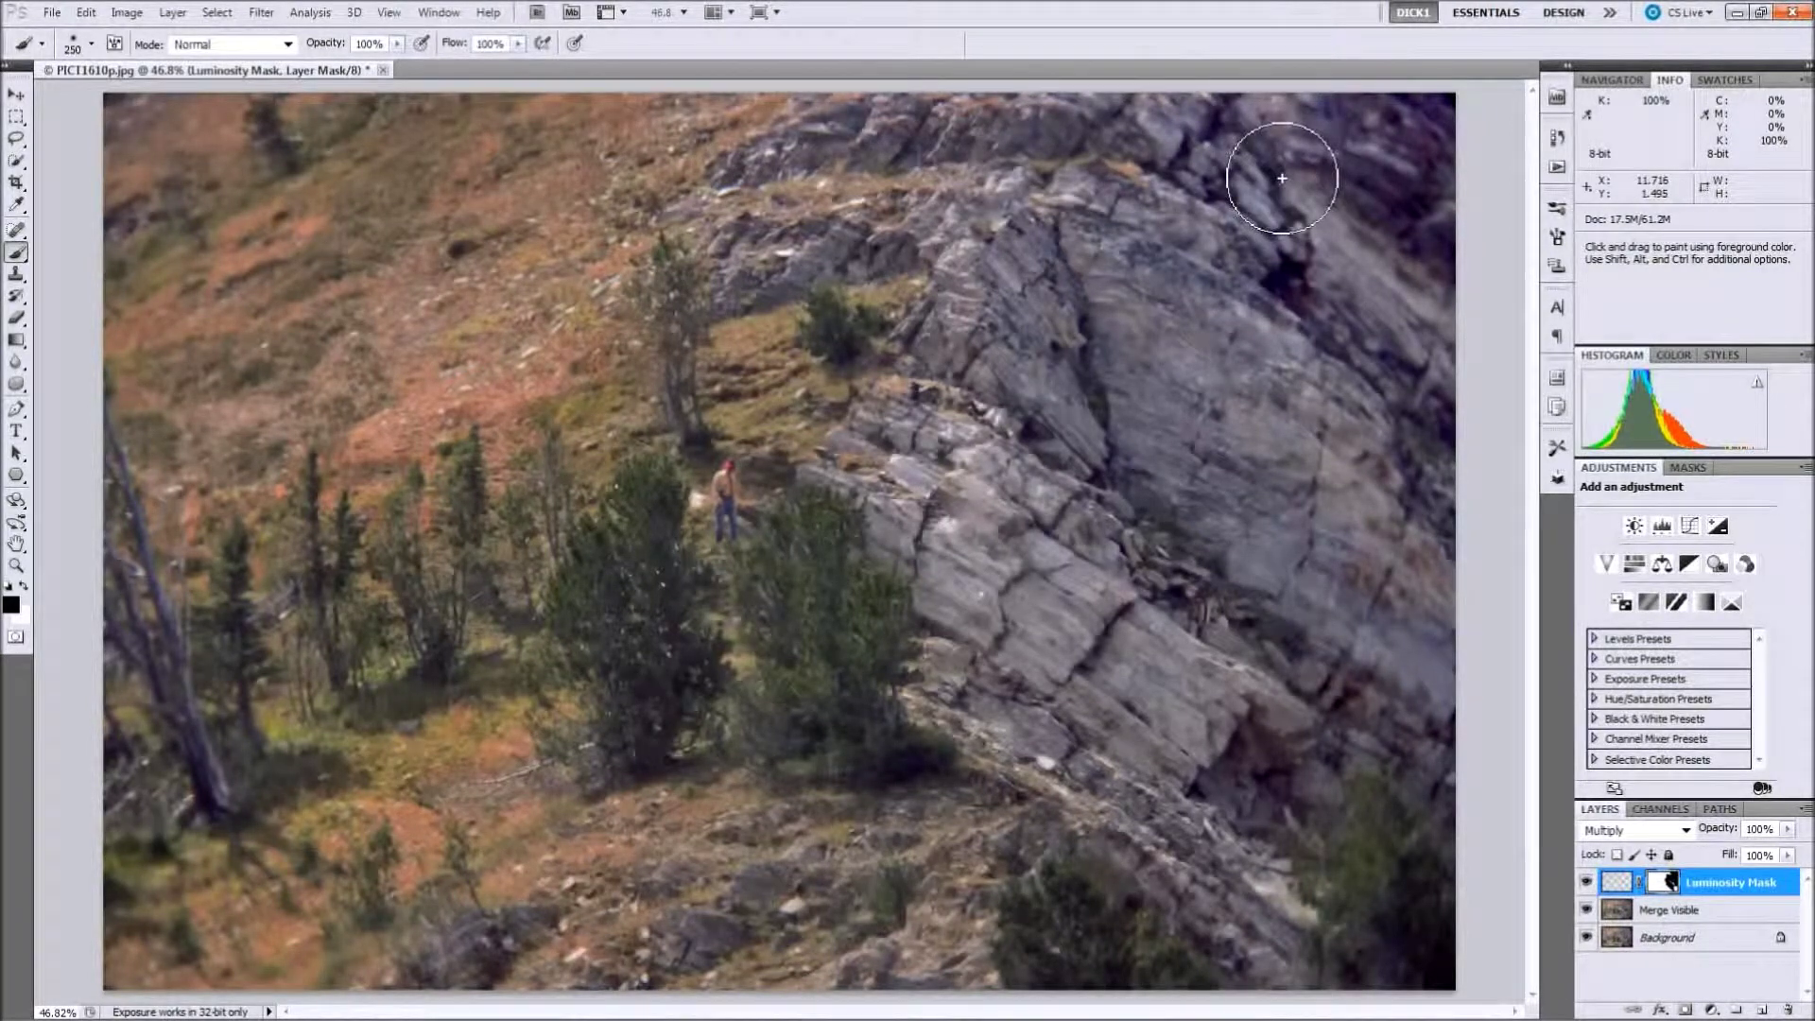
Reduce the brush to about size 90 and paint black on the mask along the rock outcrop's edges and upper ledges
key("bracketleft")
key("bracketleft")
key("bracketleft")
key("bracketleft")
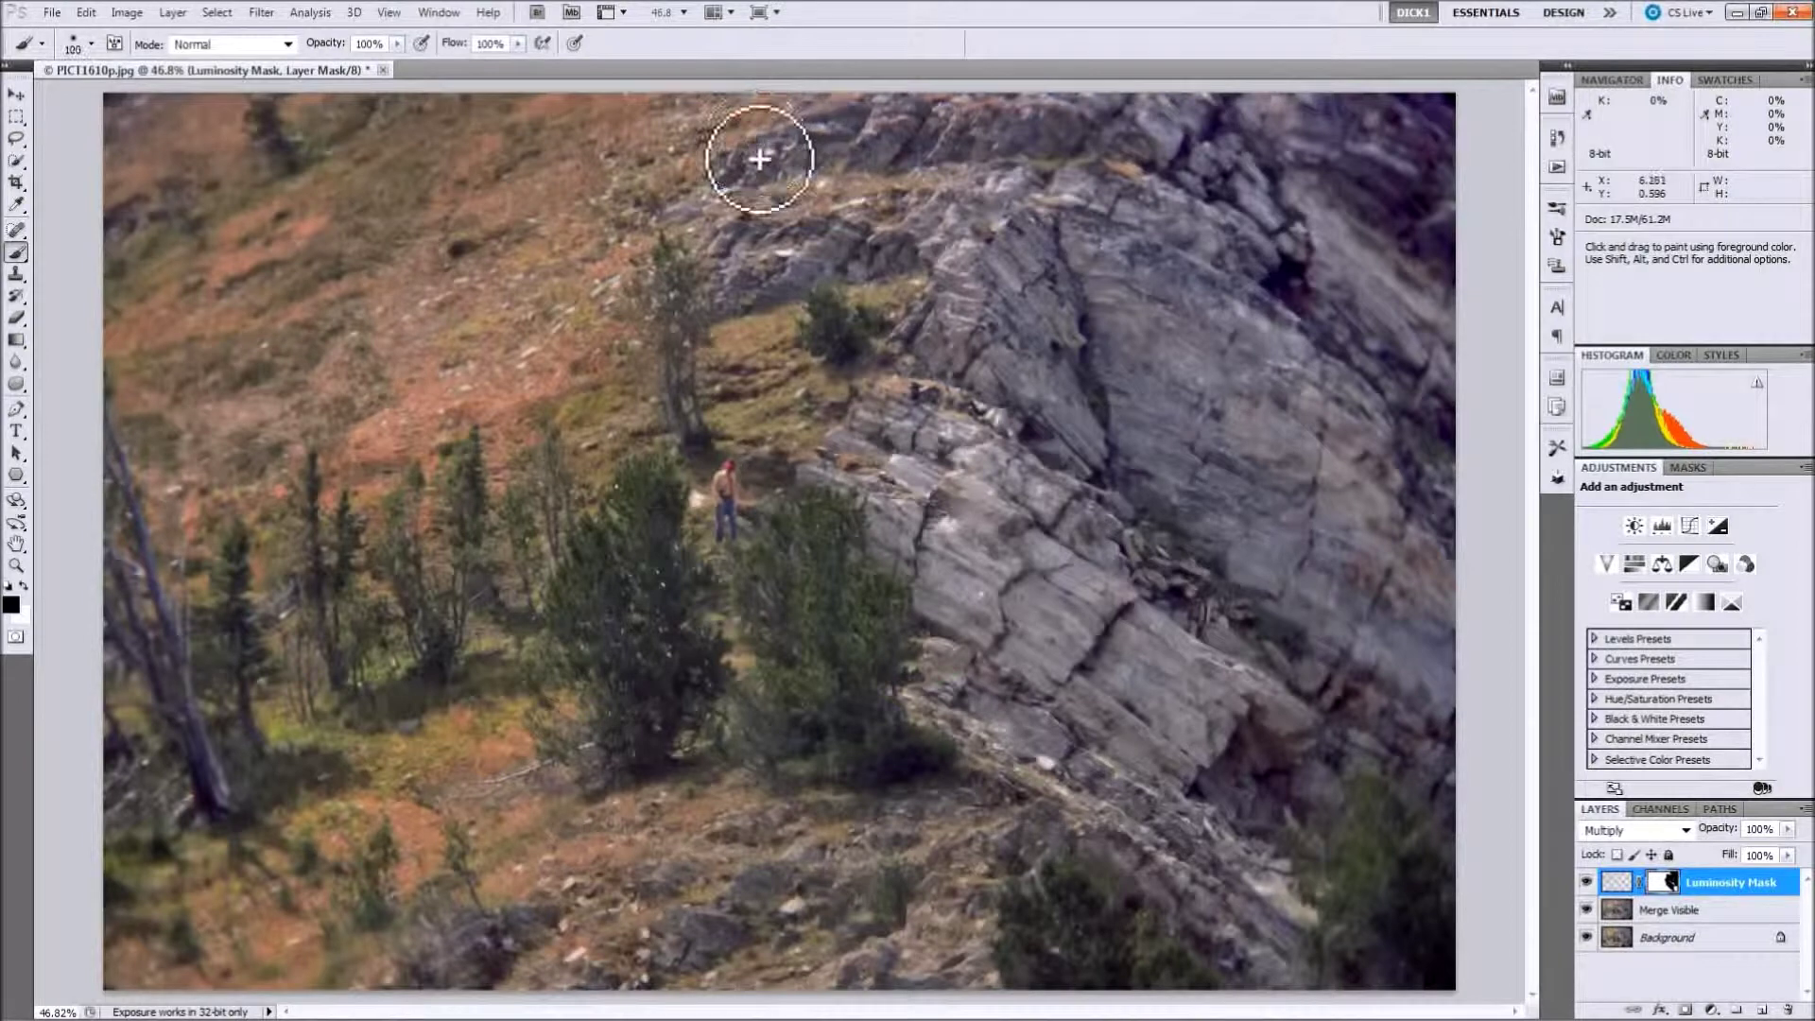
mouse_move(746, 174)
left_mouse_down()
mouse_move(941, 141)
mouse_move(837, 158)
mouse_move(831, 139)
mouse_move(858, 127)
mouse_move(988, 113)
mouse_move(1211, 123)
mouse_move(980, 135)
mouse_move(1099, 154)
mouse_move(1082, 145)
mouse_move(1145, 116)
mouse_move(1315, 119)
mouse_move(1154, 143)
mouse_move(1254, 145)
mouse_move(967, 279)
mouse_move(726, 311)
mouse_move(840, 258)
mouse_move(942, 246)
mouse_move(980, 270)
mouse_move(968, 230)
mouse_move(1012, 253)
mouse_move(1099, 458)
mouse_move(1056, 525)
mouse_move(897, 513)
mouse_move(746, 457)
mouse_move(878, 418)
mouse_move(985, 461)
mouse_move(938, 403)
mouse_move(1037, 386)
left_mouse_up()
mouse_move(829, 481)
left_mouse_down()
mouse_move(867, 485)
mouse_move(897, 516)
mouse_move(893, 544)
mouse_move(962, 575)
mouse_move(943, 699)
mouse_move(979, 733)
mouse_move(969, 700)
mouse_move(992, 704)
mouse_move(1185, 940)
mouse_move(1305, 943)
mouse_move(1285, 934)
mouse_move(1330, 991)
mouse_move(1292, 933)
mouse_move(1276, 825)
mouse_move(1336, 749)
mouse_move(1439, 782)
mouse_move(1431, 753)
mouse_move(1368, 715)
mouse_move(1437, 732)
mouse_move(1430, 705)
mouse_move(1270, 785)
left_mouse_up()
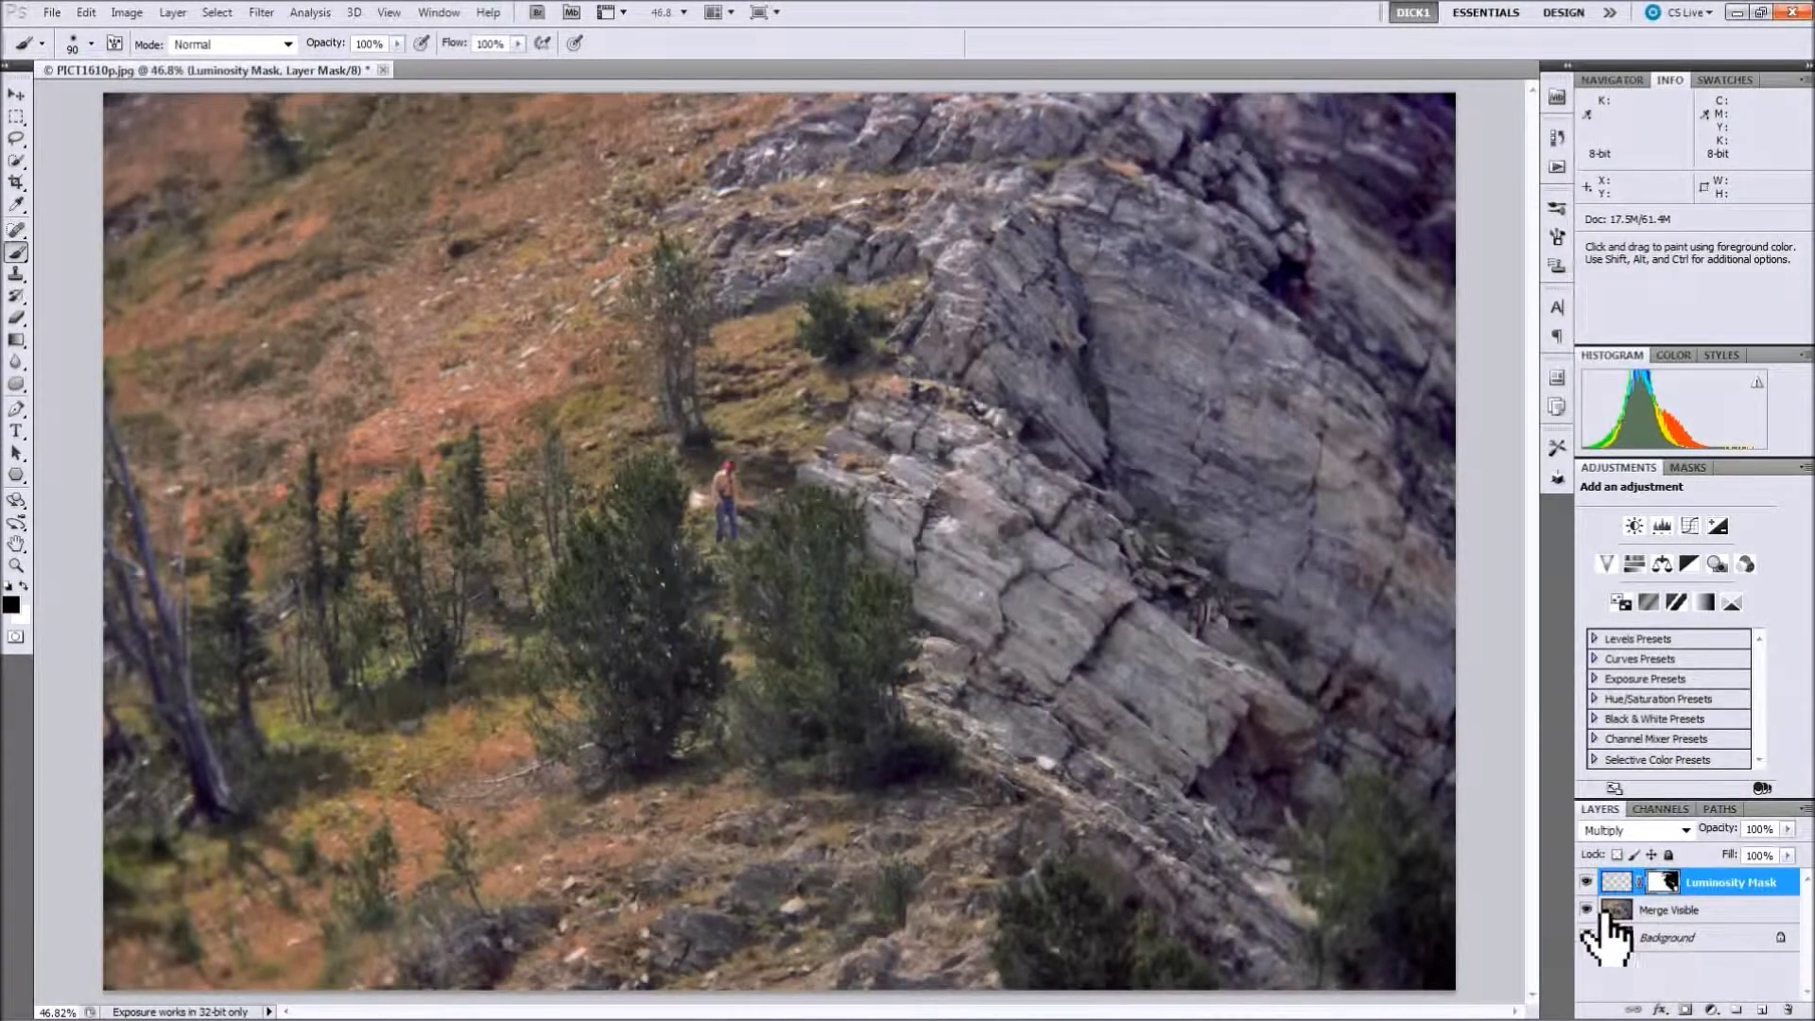
Display the layer mask alone, fill the unpainted gaps inside the rock area with black, and return to the photo view
left_click(1664, 884, "alt")
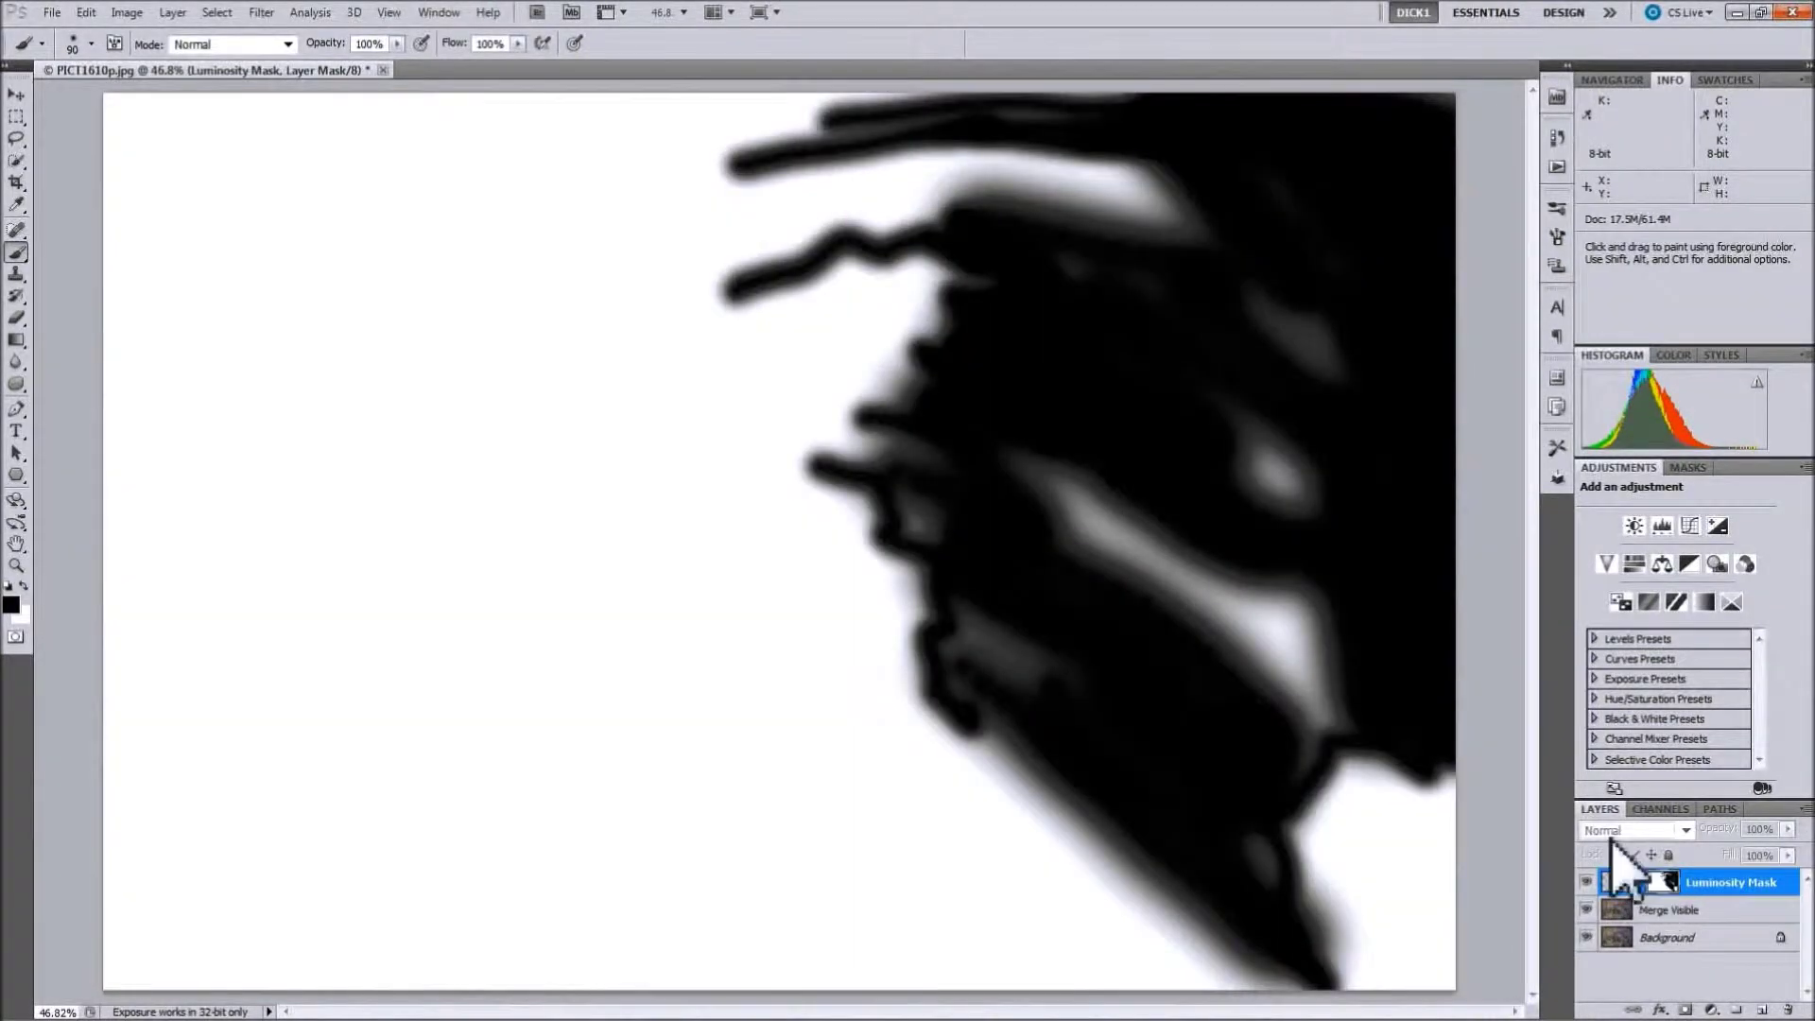
mouse_move(1276, 424)
left_mouse_down()
mouse_move(1296, 474)
mouse_move(1257, 491)
mouse_move(1325, 394)
mouse_move(1329, 348)
left_mouse_up()
mouse_move(1098, 665)
left_mouse_down()
mouse_move(959, 608)
mouse_move(983, 668)
mouse_move(1011, 674)
mouse_move(1024, 473)
mouse_move(1103, 555)
mouse_move(1269, 603)
mouse_move(1214, 537)
mouse_move(1131, 515)
mouse_move(1215, 602)
mouse_move(1215, 665)
mouse_move(1295, 644)
mouse_move(1276, 608)
mouse_move(1356, 654)
mouse_move(1286, 684)
mouse_move(1251, 652)
mouse_move(1303, 686)
mouse_move(1313, 657)
mouse_move(1346, 678)
mouse_move(1331, 719)
mouse_move(1295, 721)
mouse_move(1311, 739)
mouse_move(1268, 818)
mouse_move(1277, 883)
left_mouse_up()
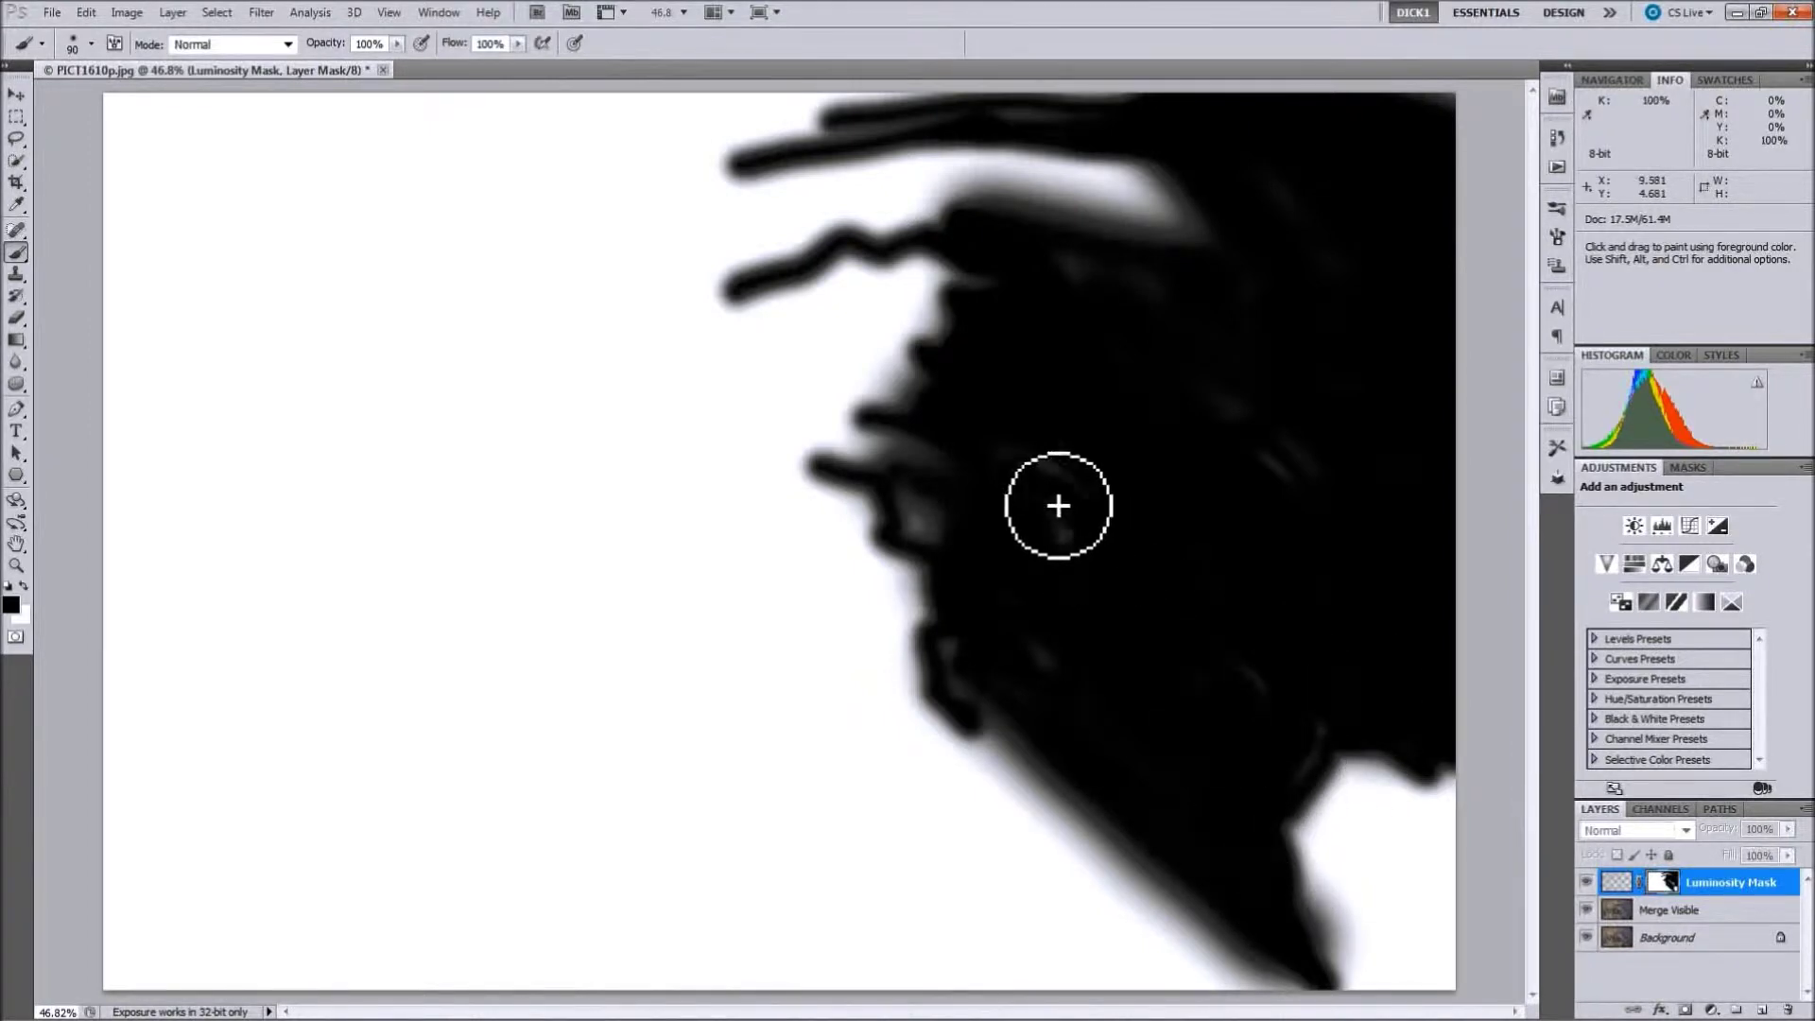
mouse_move(906, 541)
left_mouse_down()
mouse_move(949, 559)
mouse_move(1043, 512)
left_mouse_up()
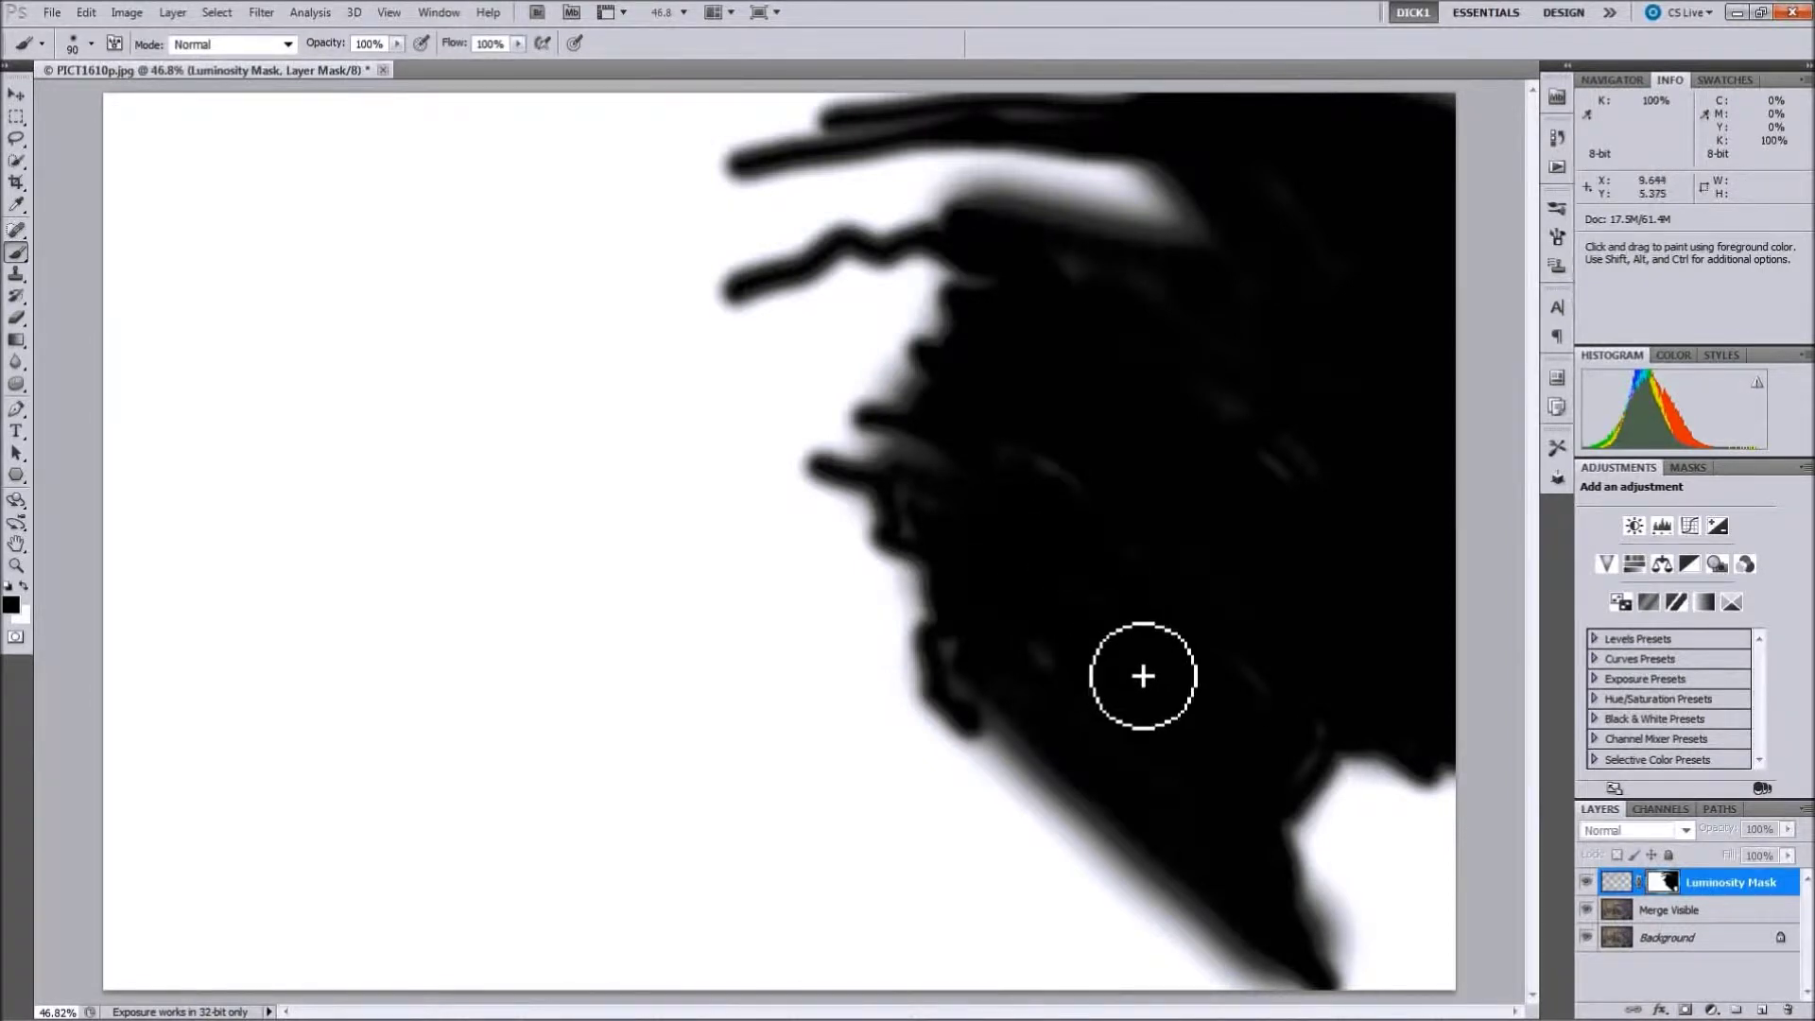
left_click(1665, 885)
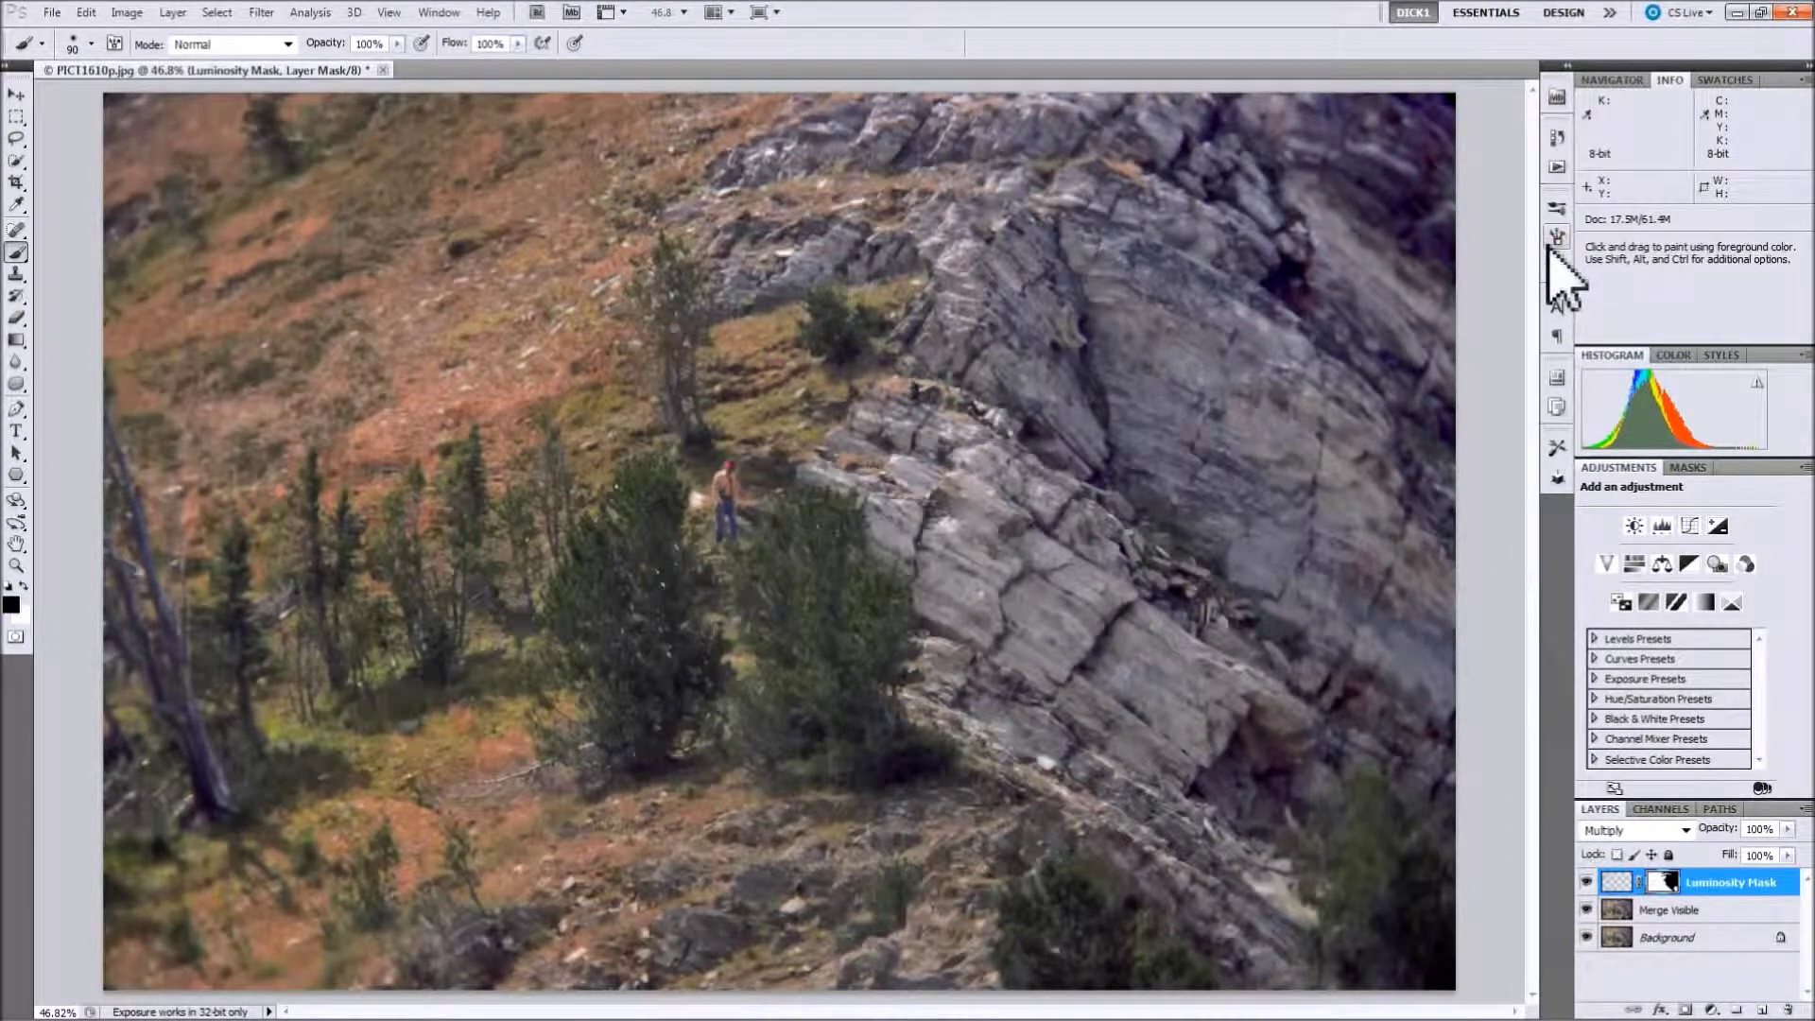
Run the Local Contrast Enhancement action and hide and show its layer to compare the effect
left_click(1556, 171)
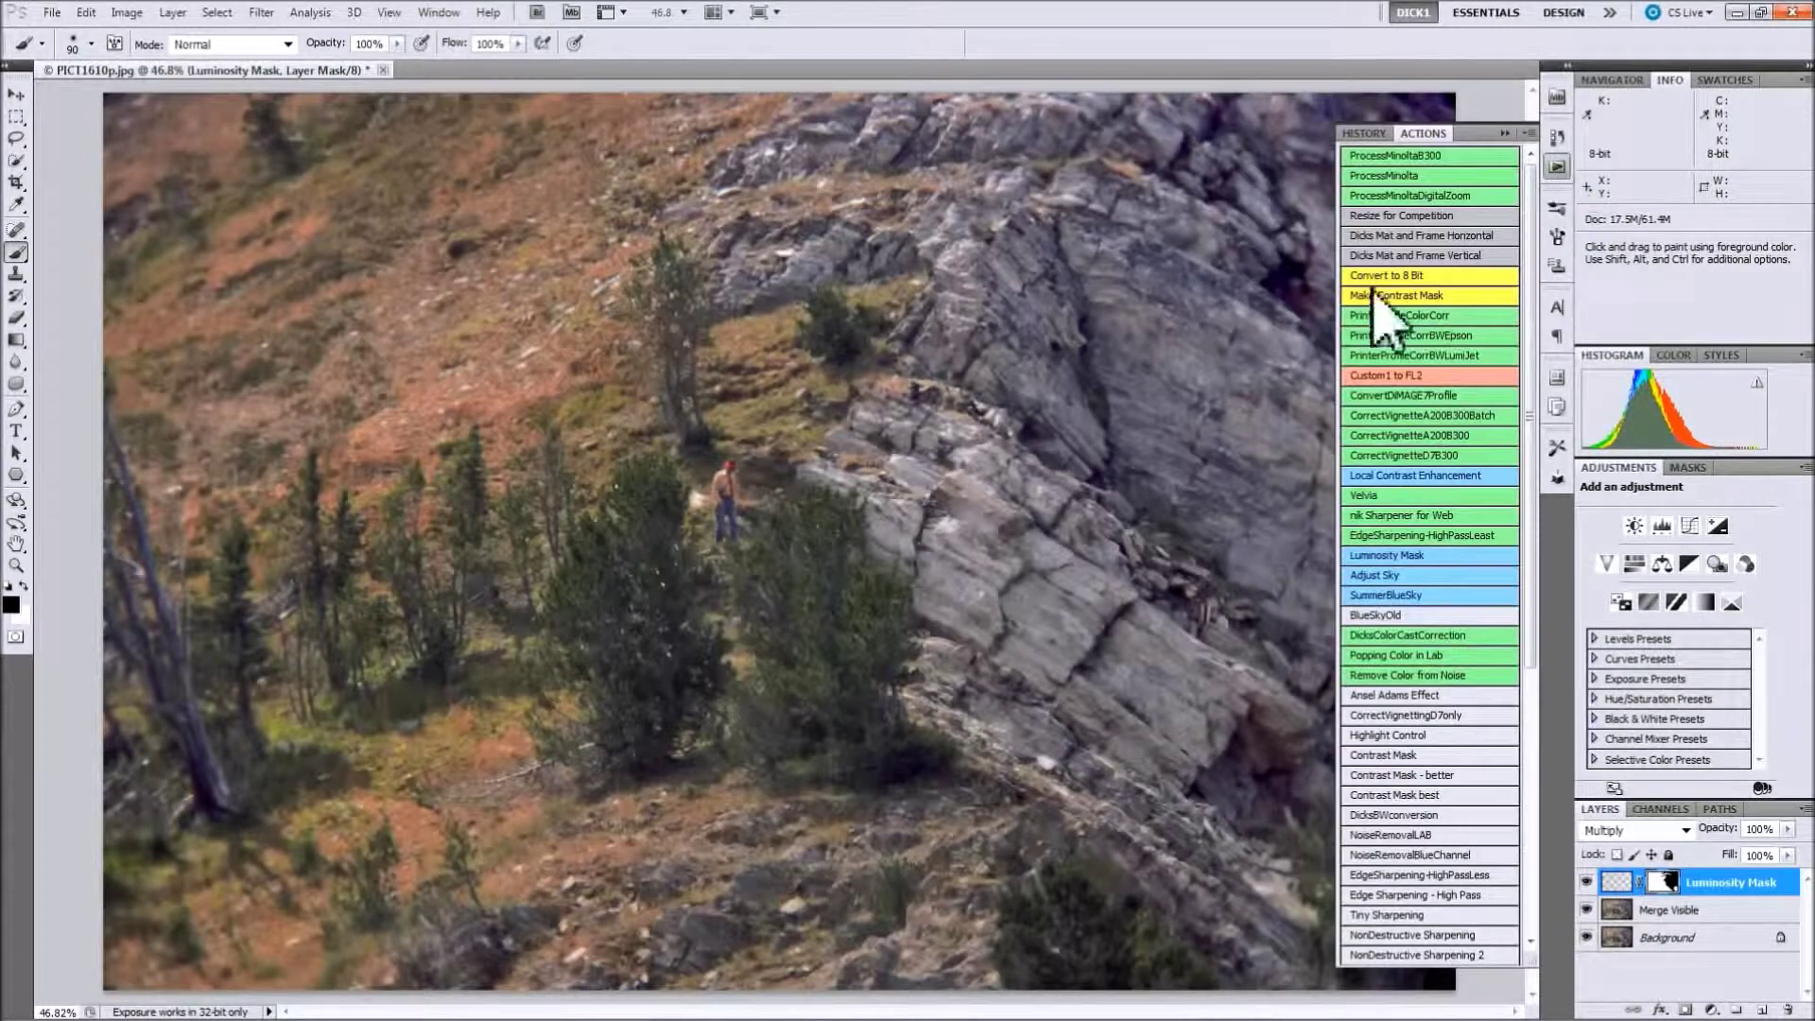
left_click(1403, 476)
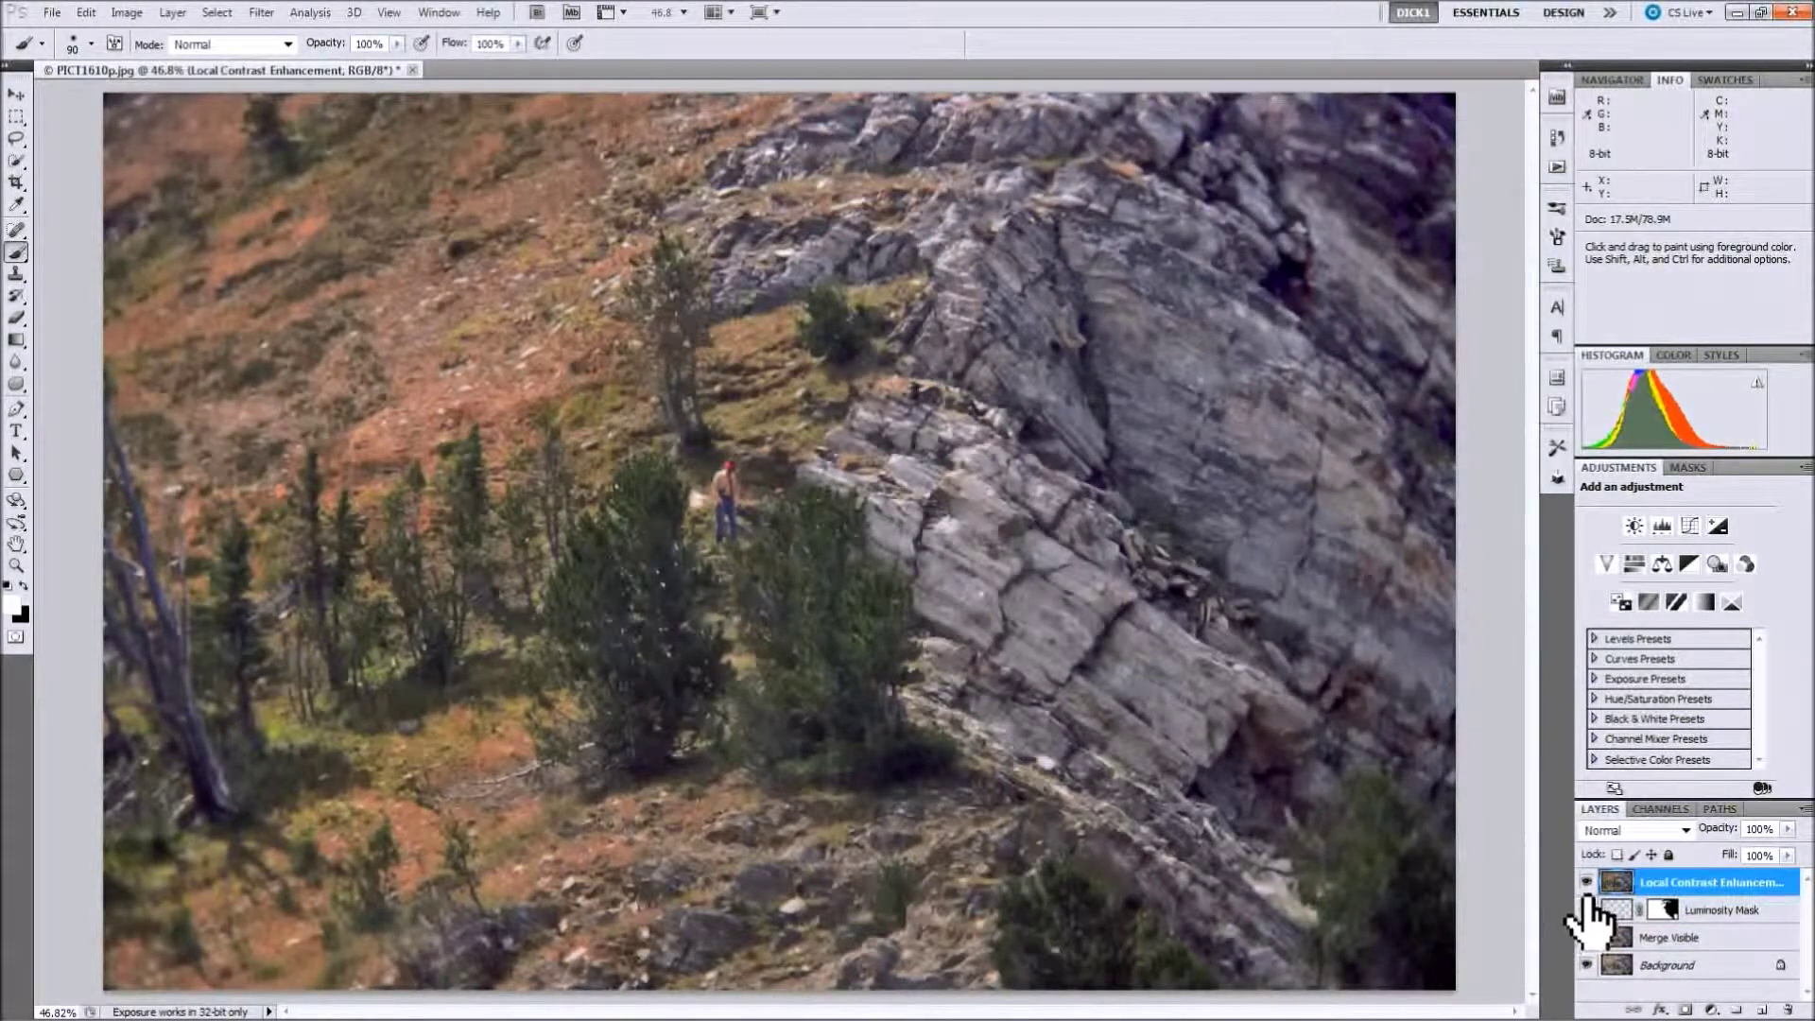
left_click(1587, 883)
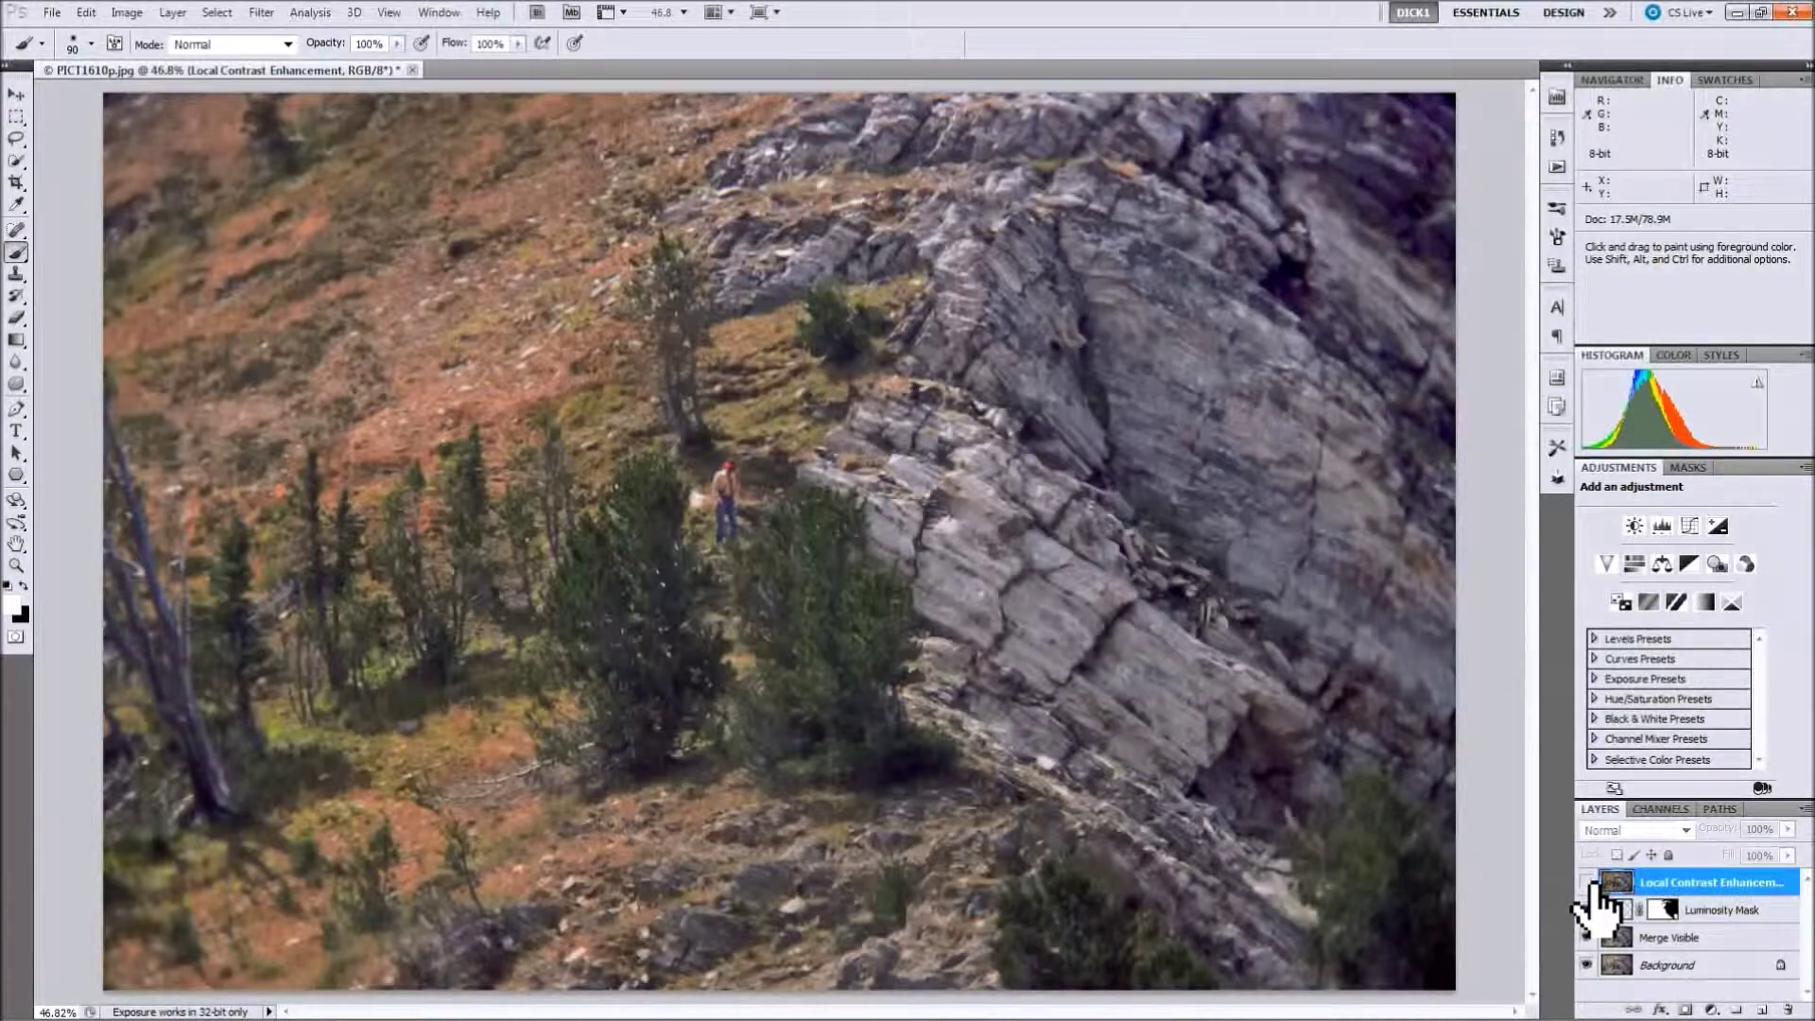
left_click(1590, 883)
left_click(1589, 883)
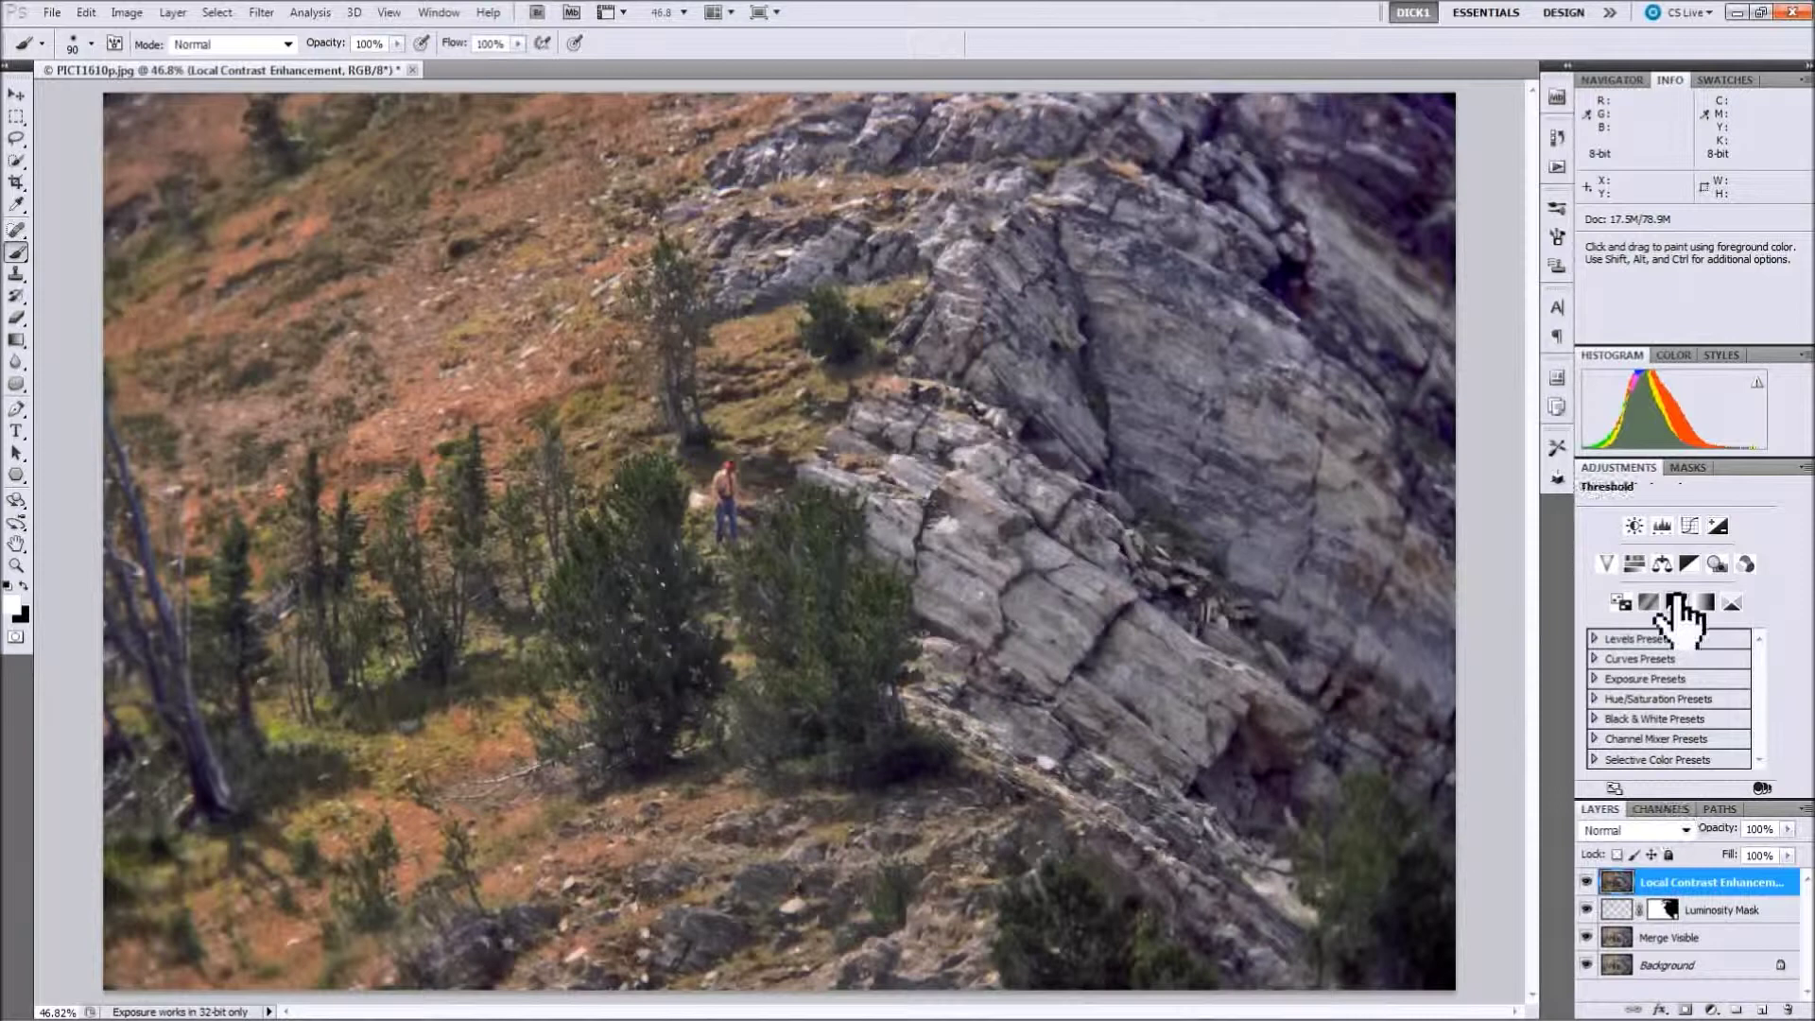
Add a Levels adjustment layer with input levels of 6, 0.80 and 176
left_click(1662, 526)
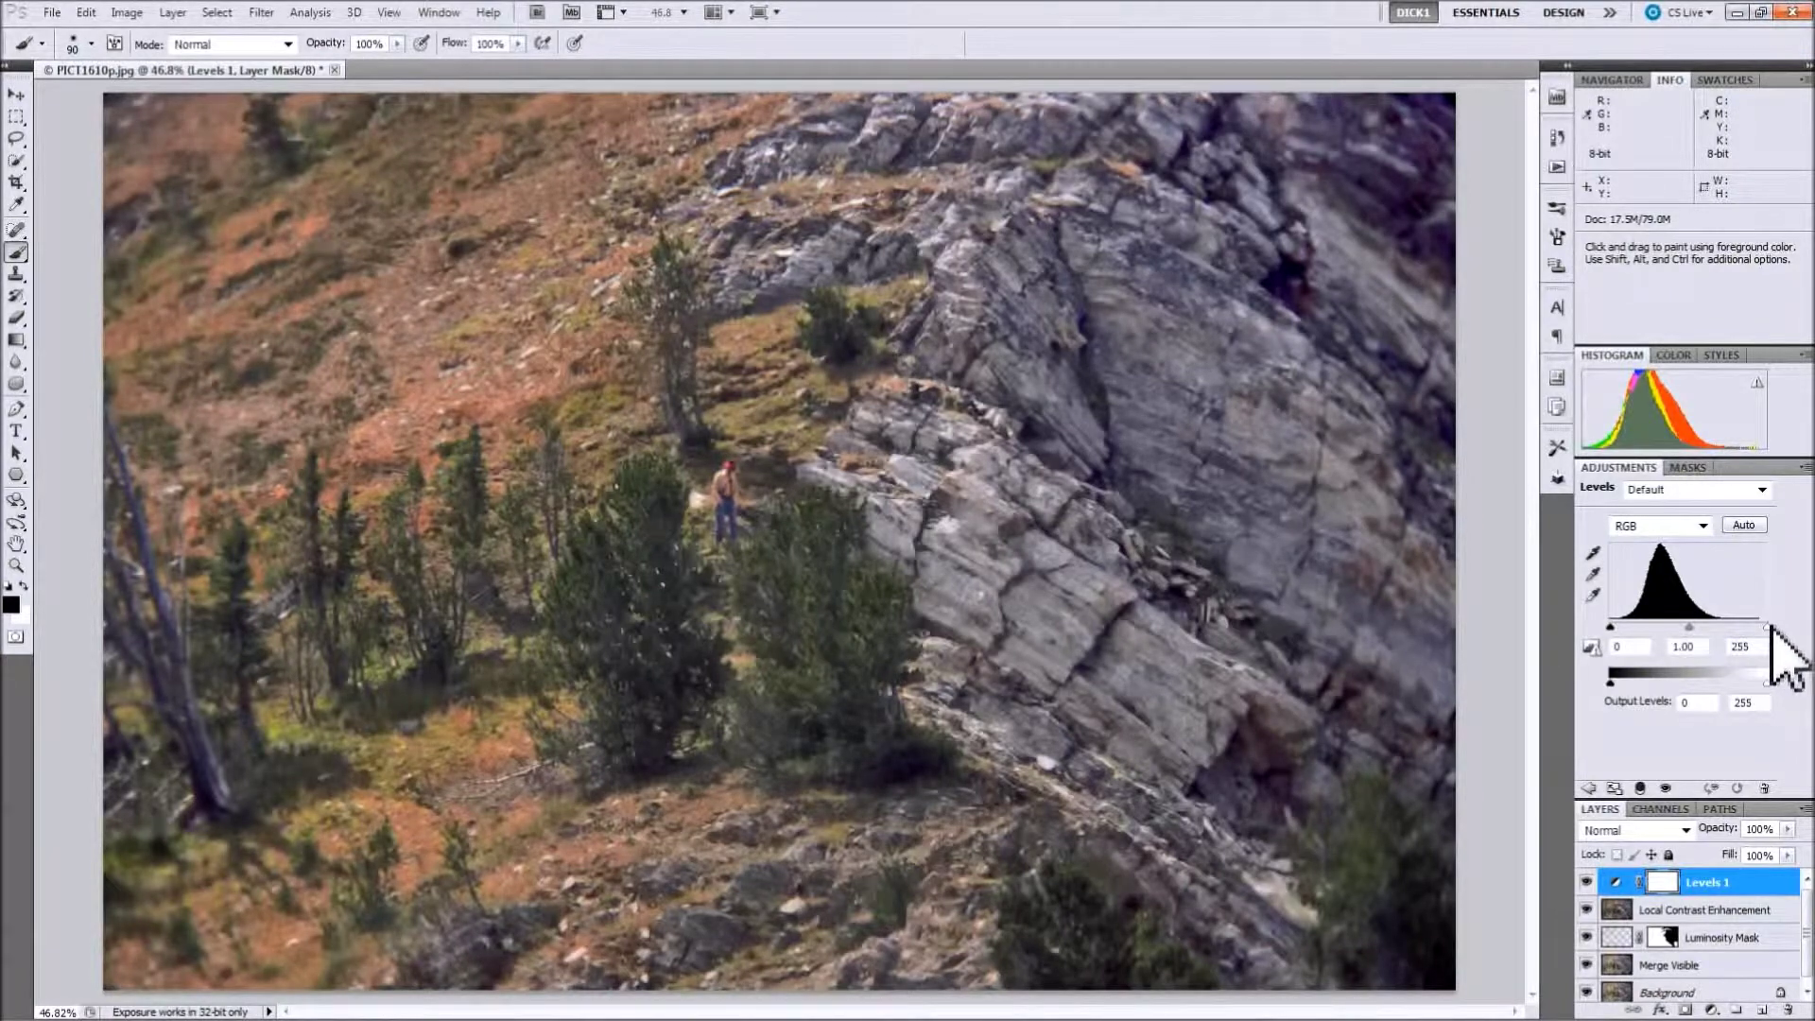
left_click_drag(1755, 626, 1719, 626)
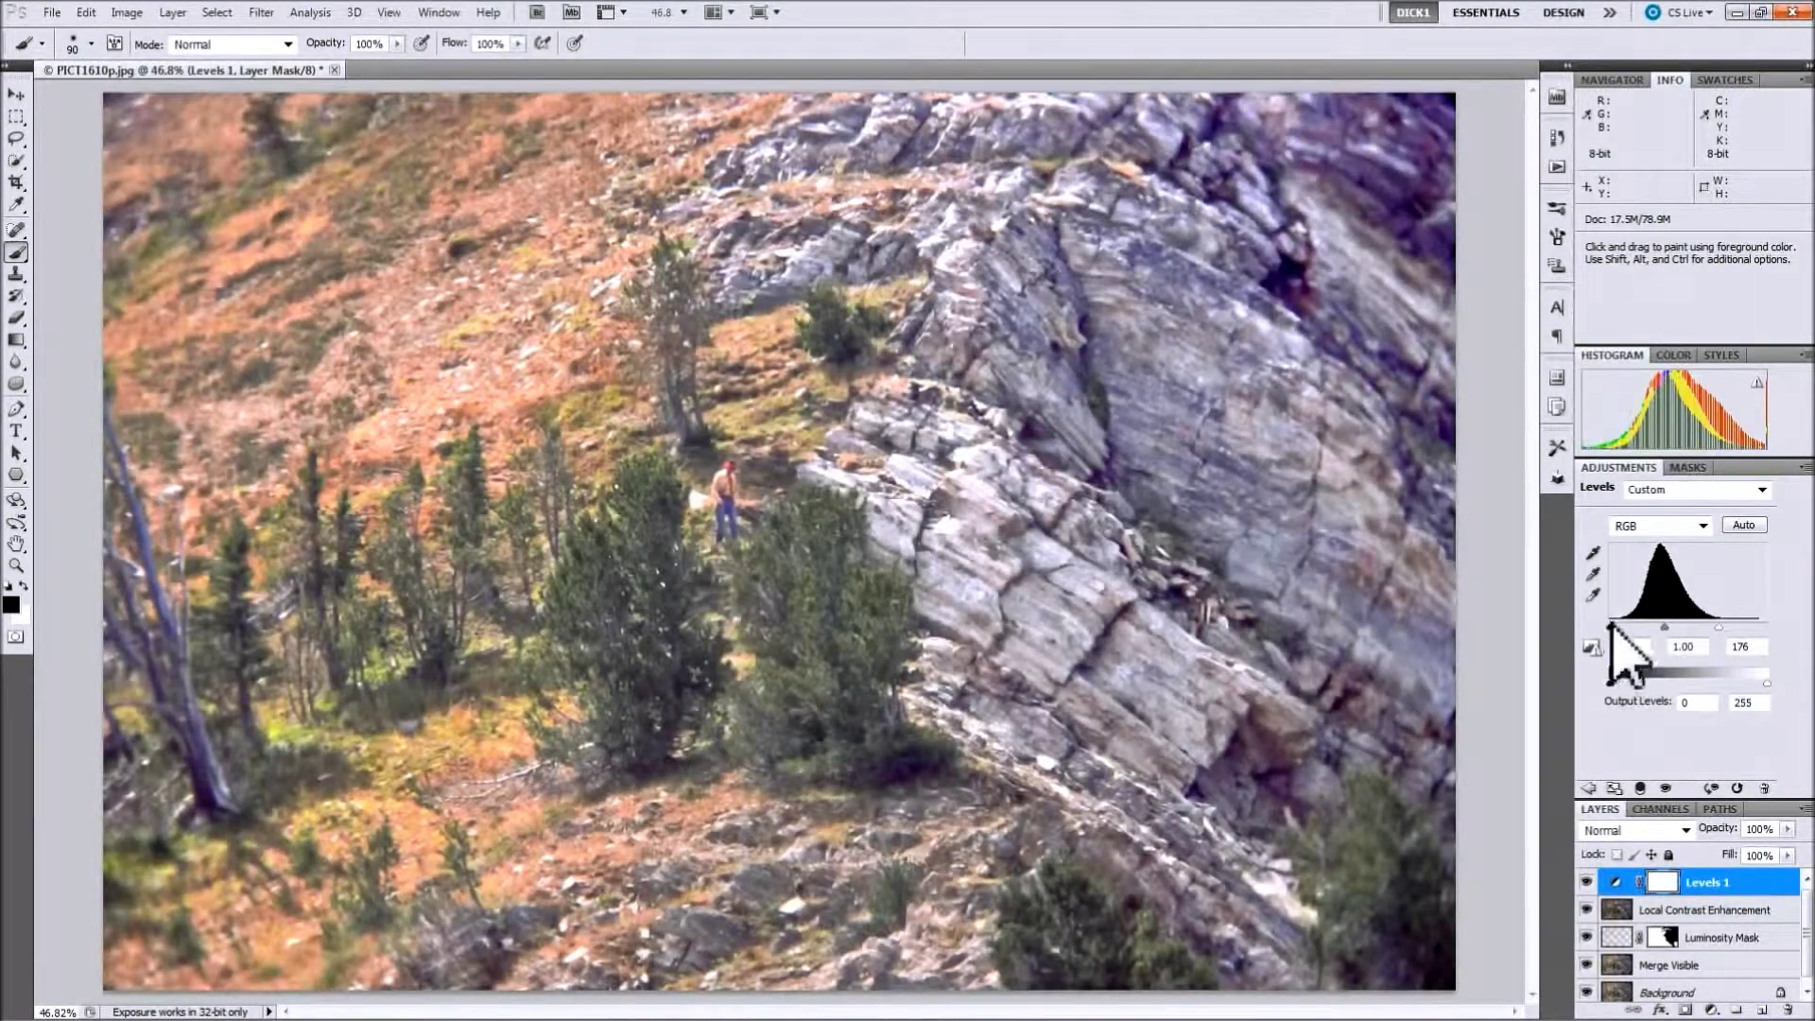
left_click_drag(1614, 628, 1617, 628)
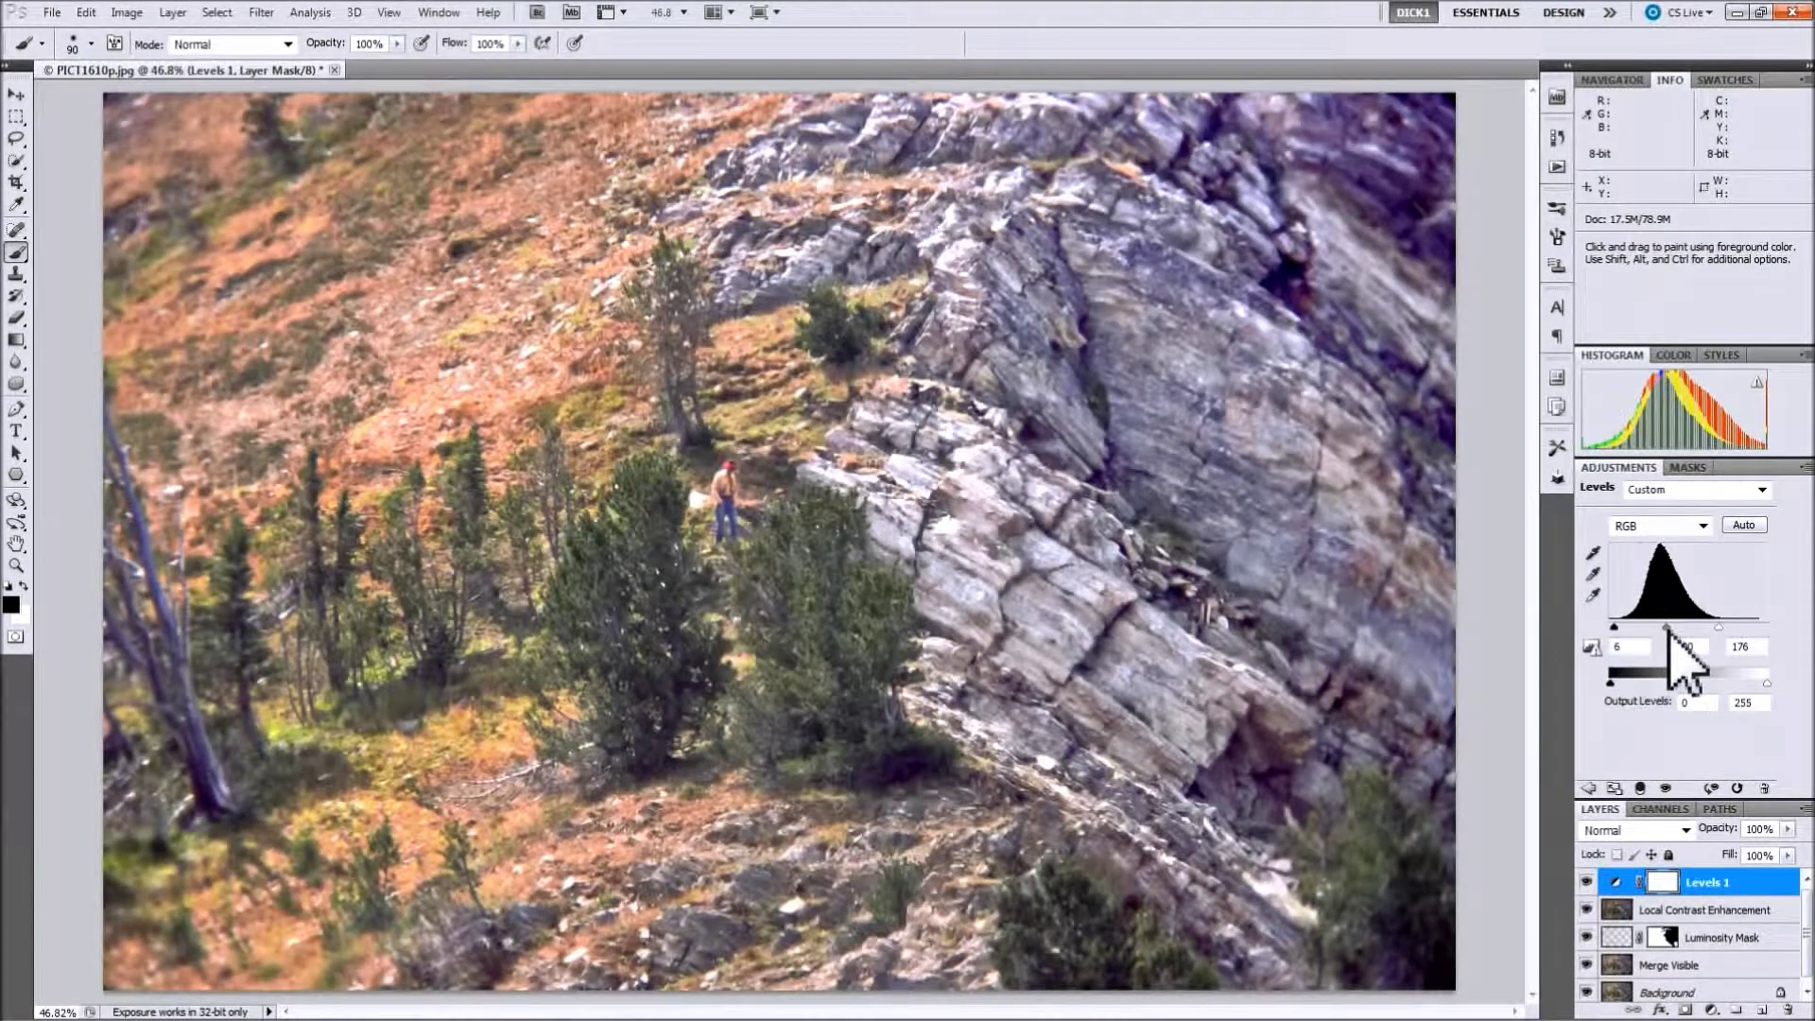
left_click_drag(1669, 628, 1678, 630)
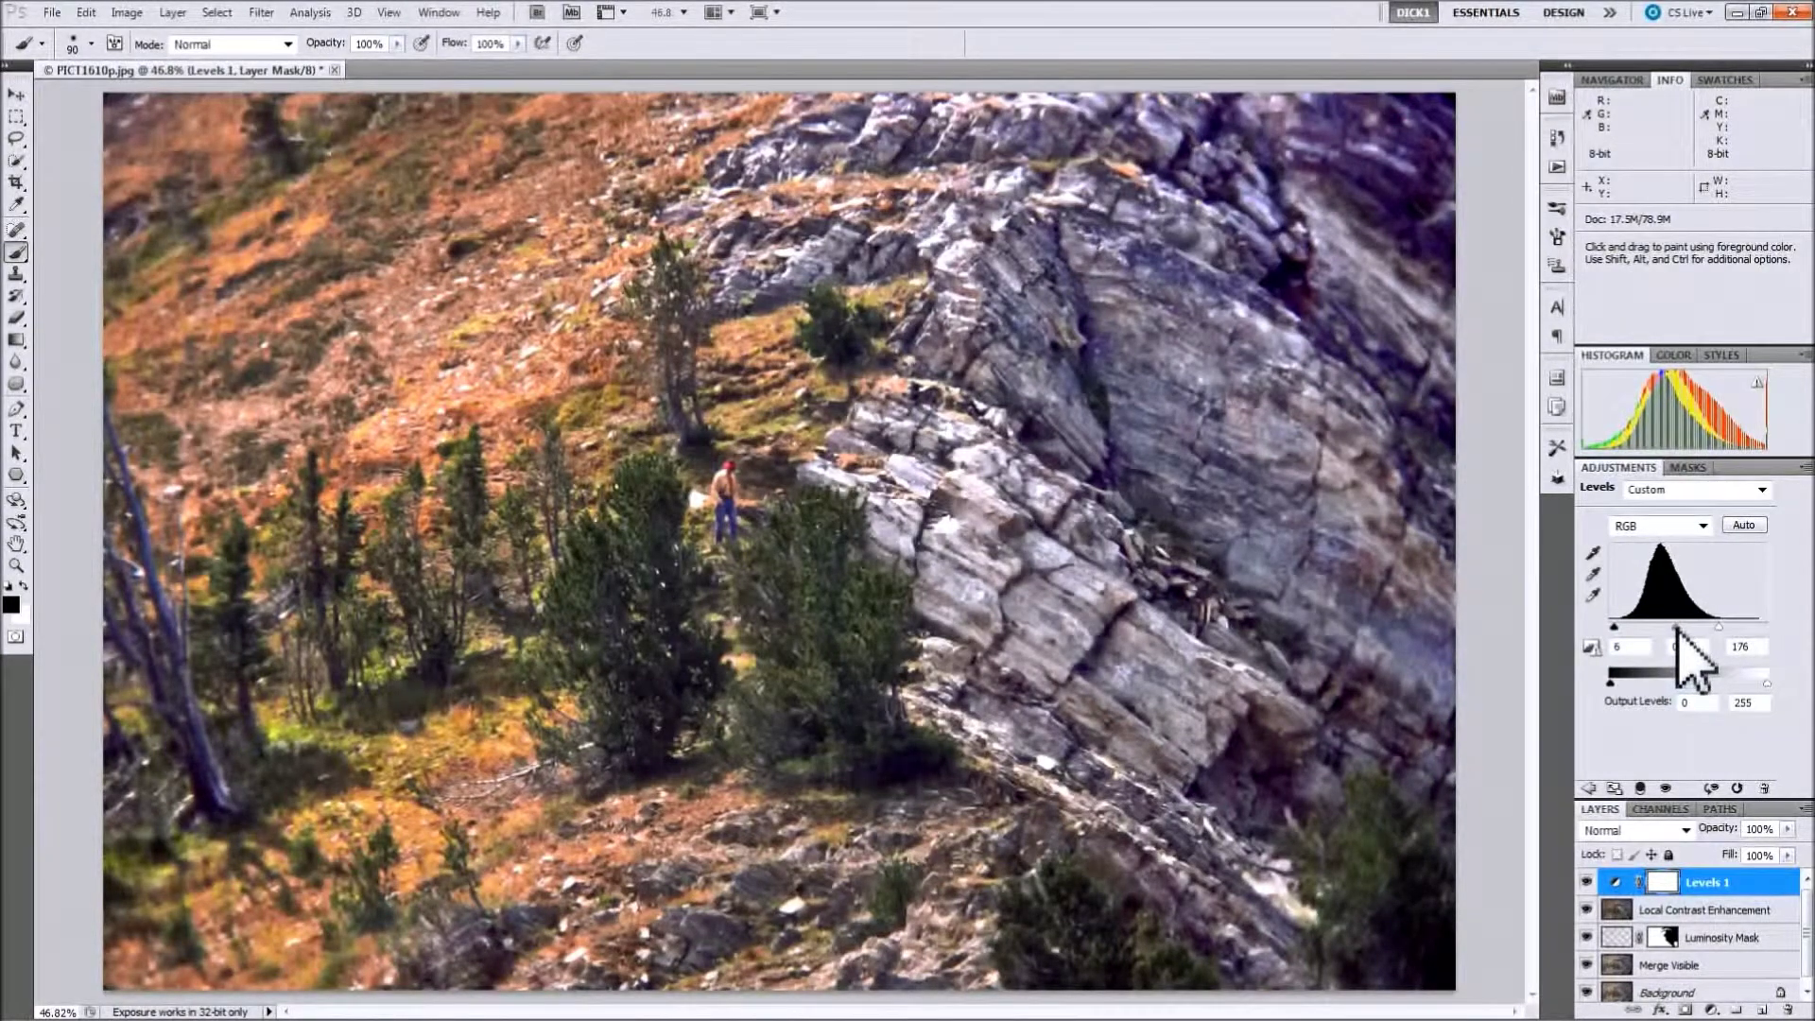
left_click_drag(1678, 629, 1675, 629)
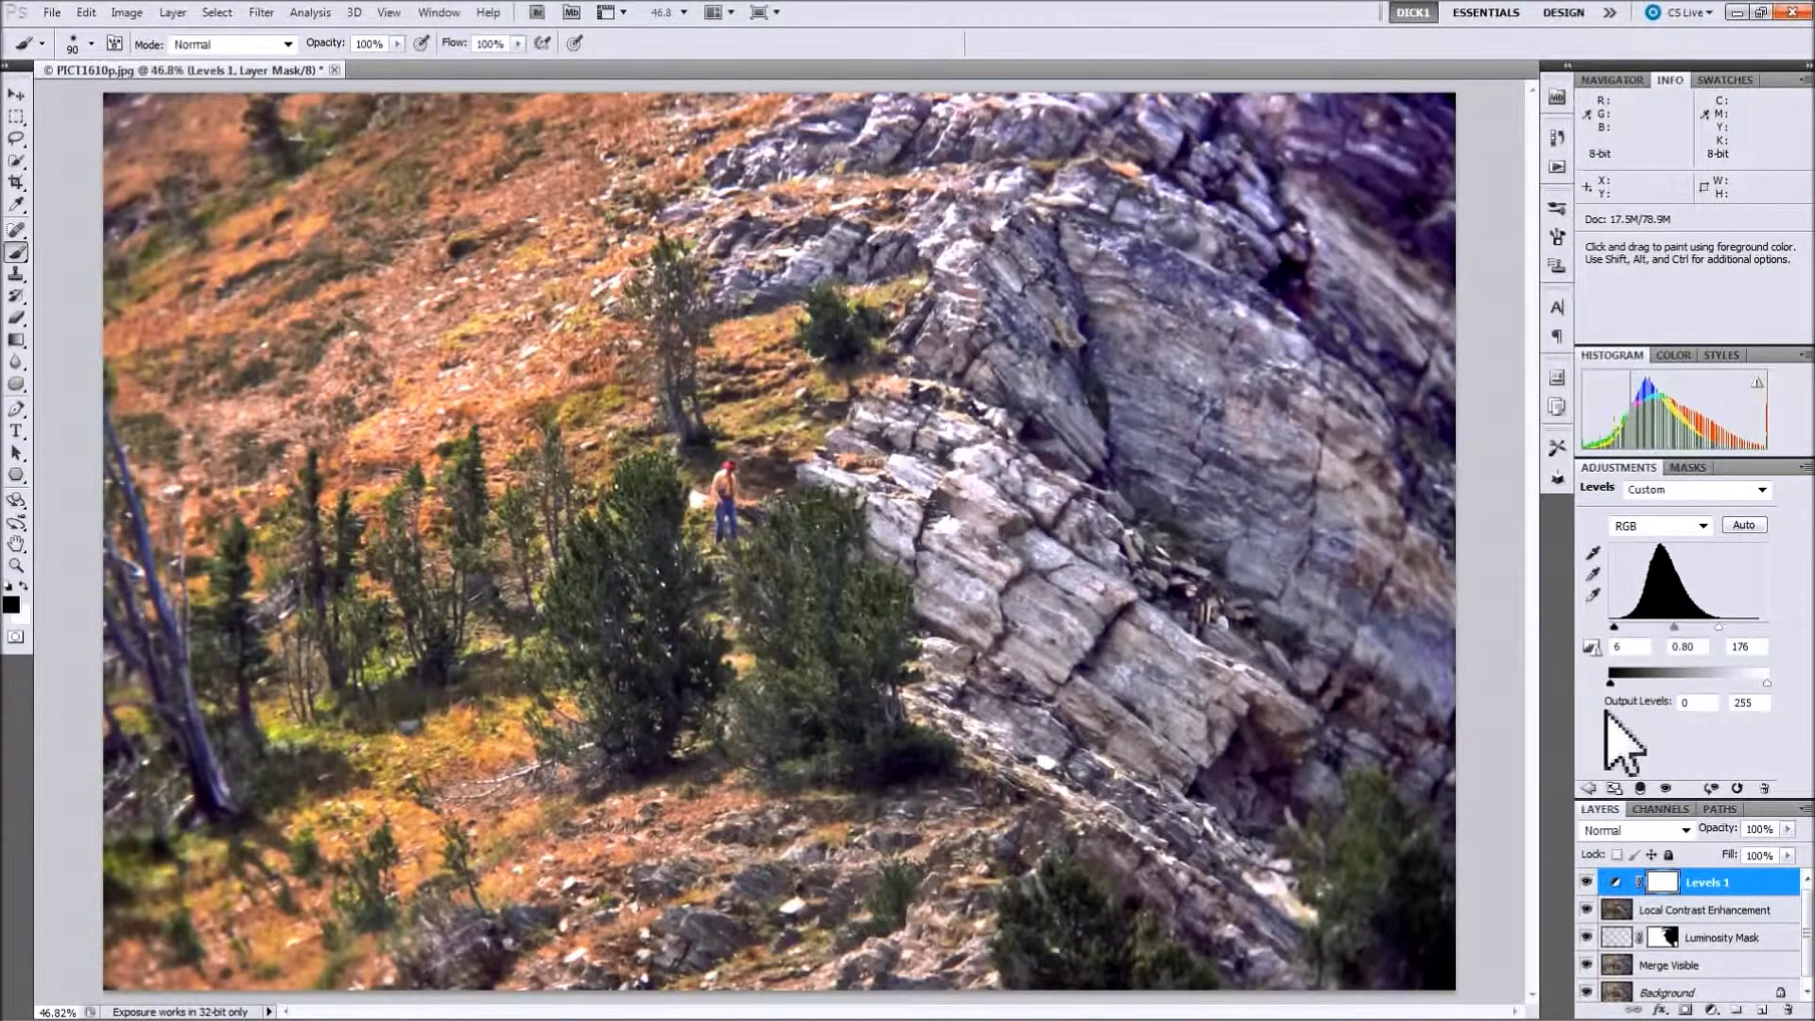
left_click(1589, 789)
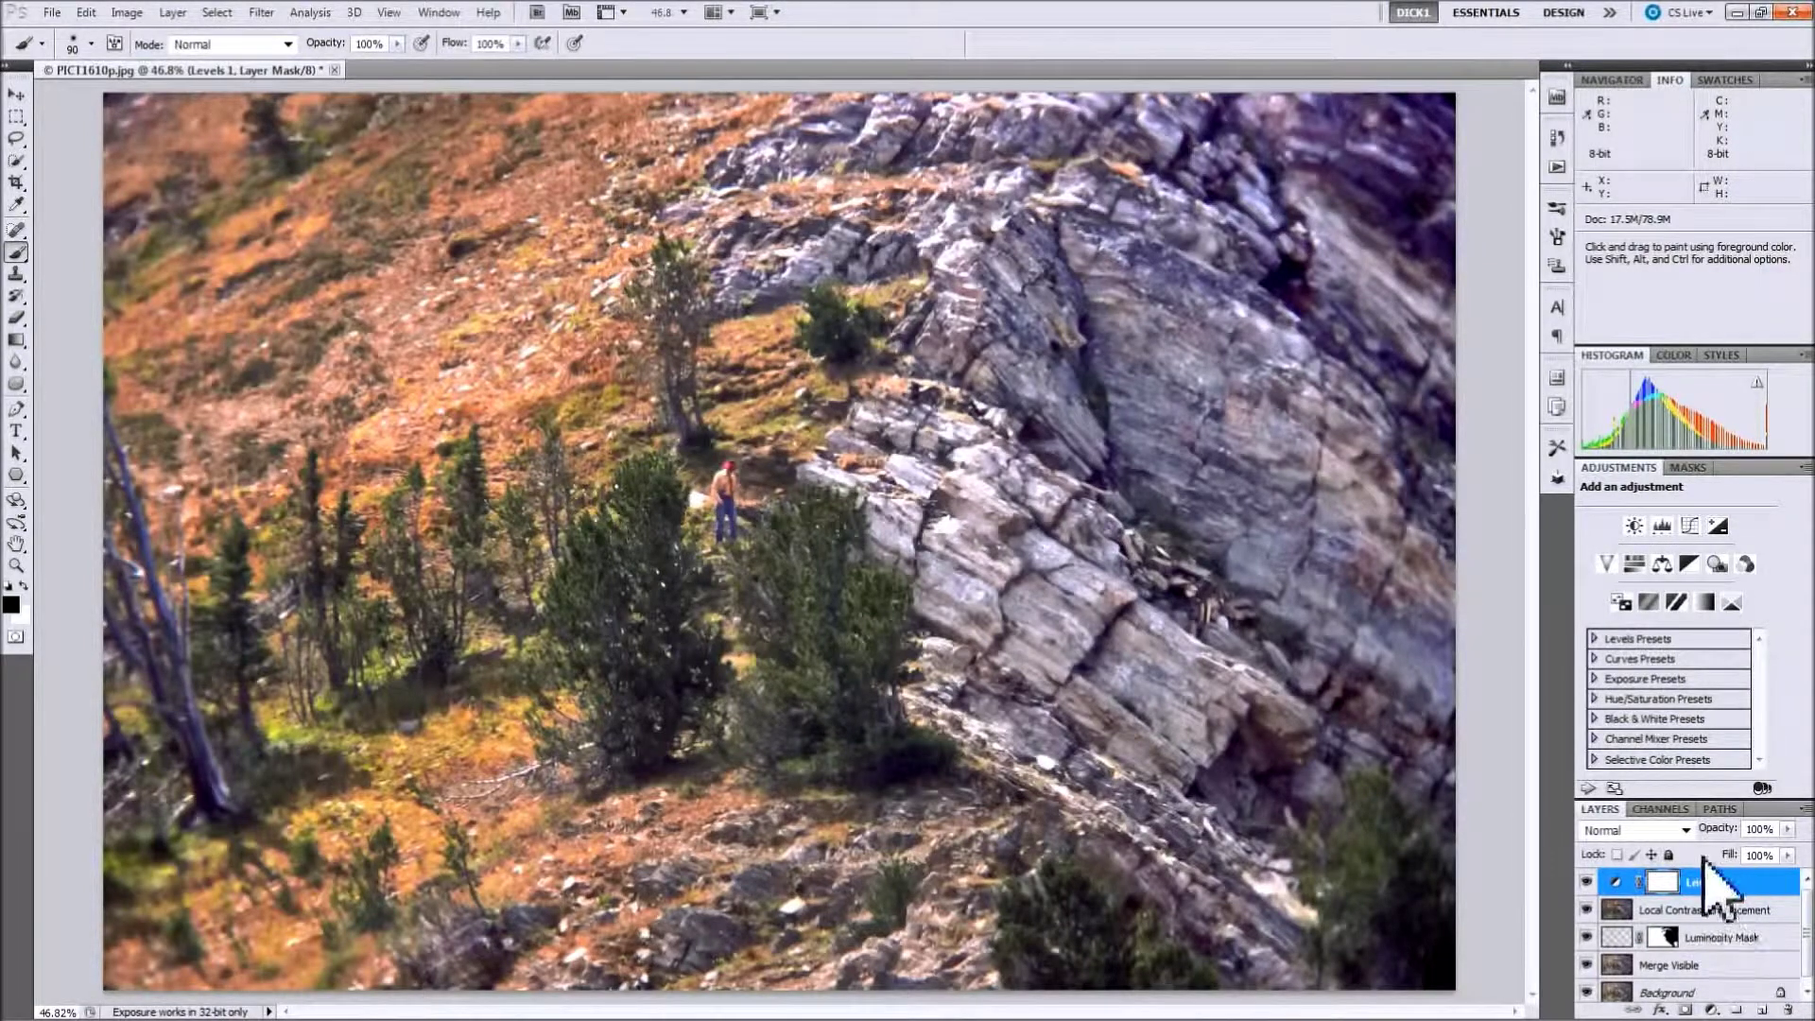
Paint black on the Levels layer's mask over the overly bright spots in the rocks, foreground and dead tree
left_click(1665, 890)
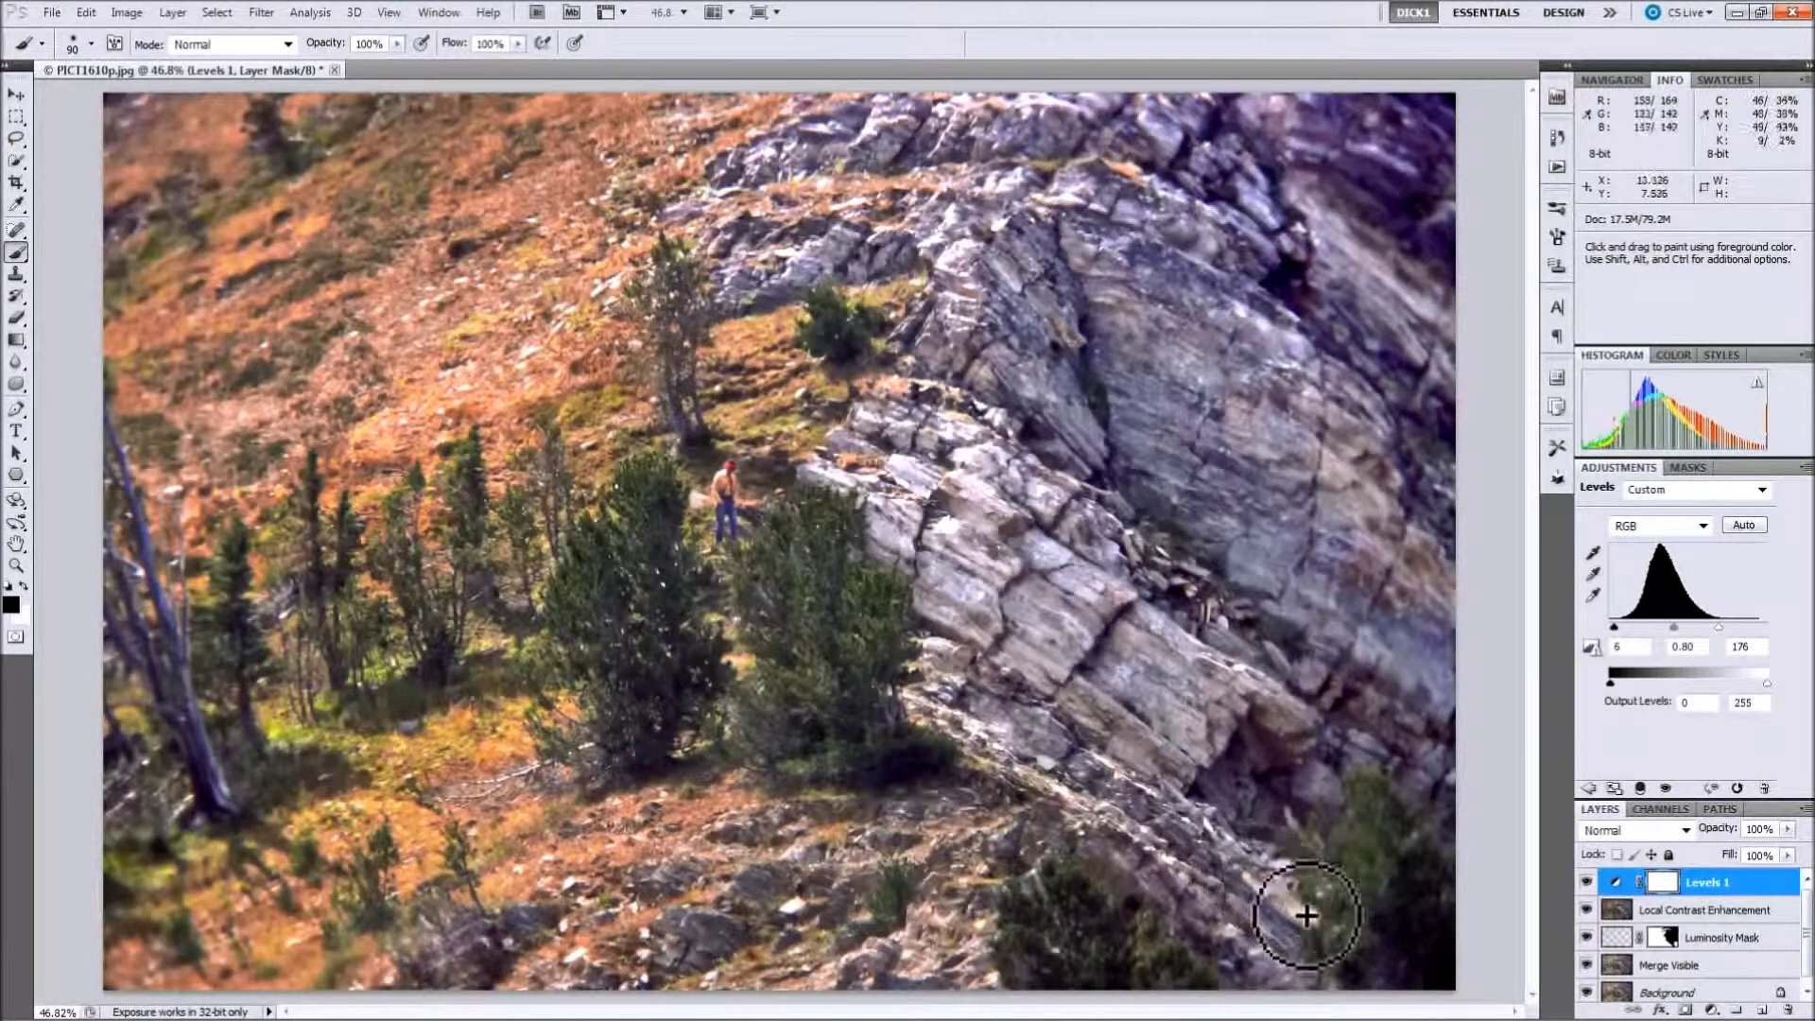
mouse_move(975, 253)
left_mouse_down()
mouse_move(965, 230)
mouse_move(948, 247)
mouse_move(962, 258)
left_mouse_up()
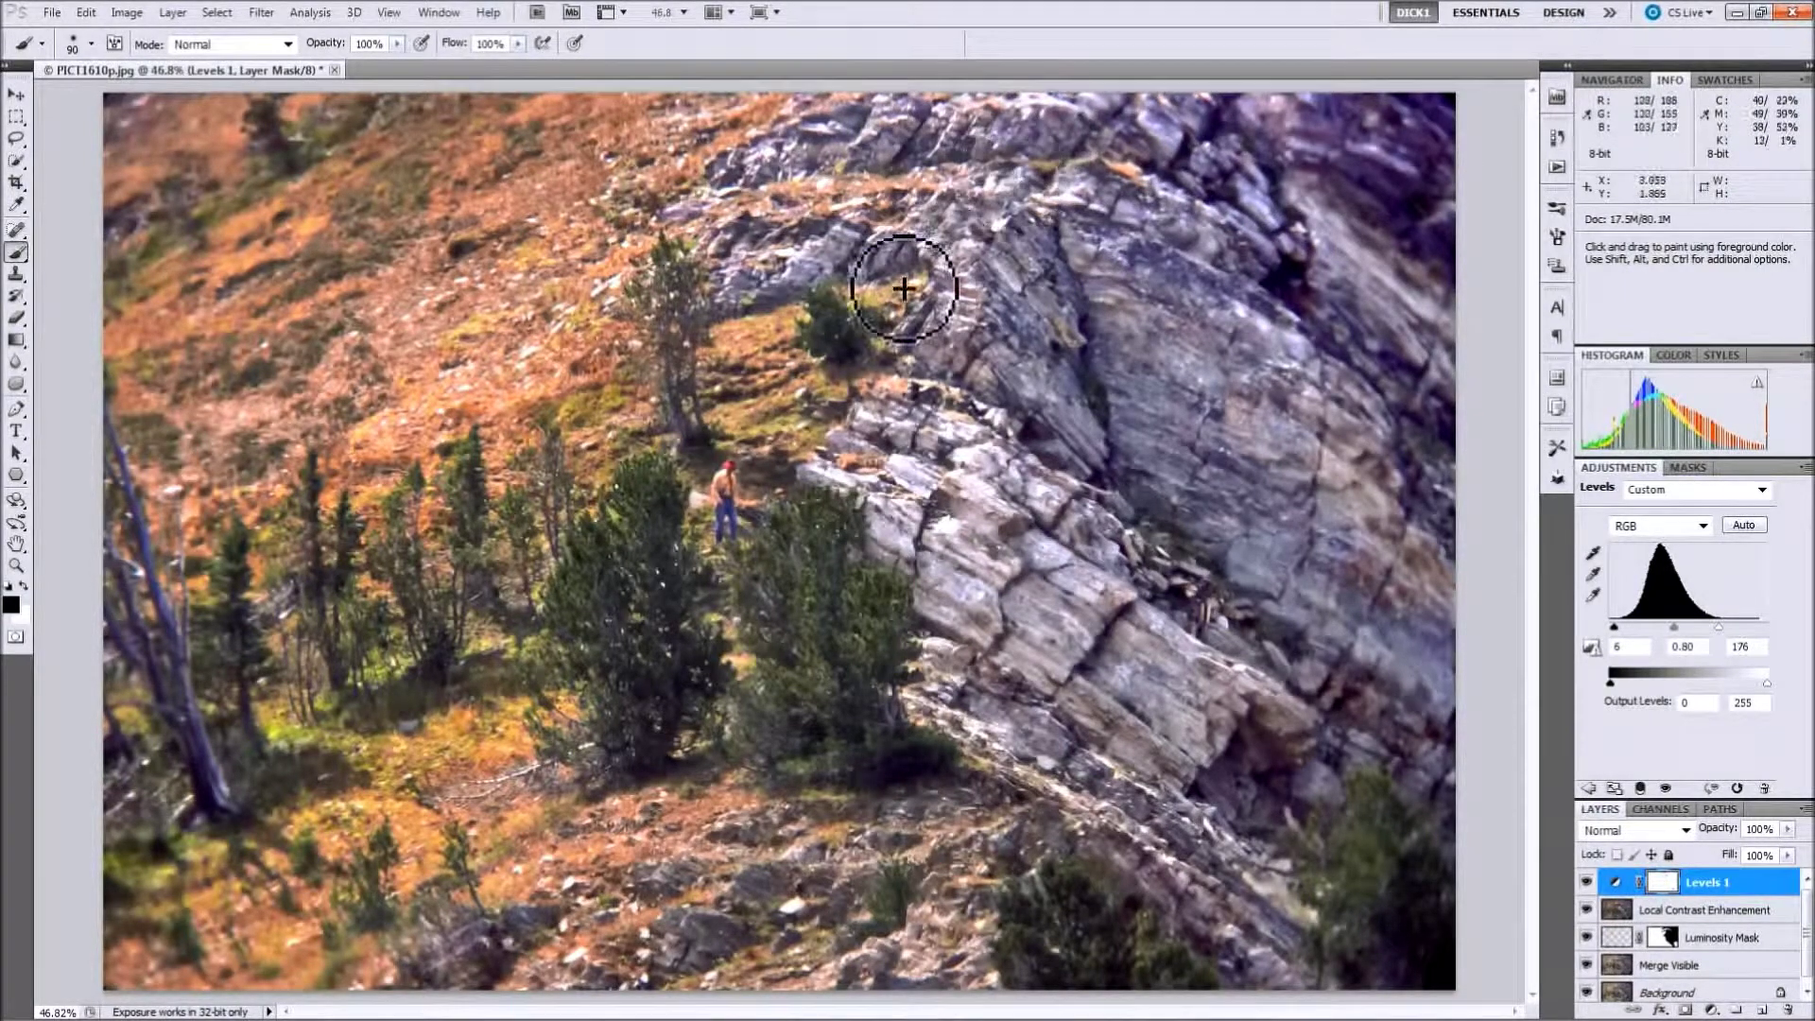
left_click(1068, 203)
left_click_drag(998, 426, 995, 417)
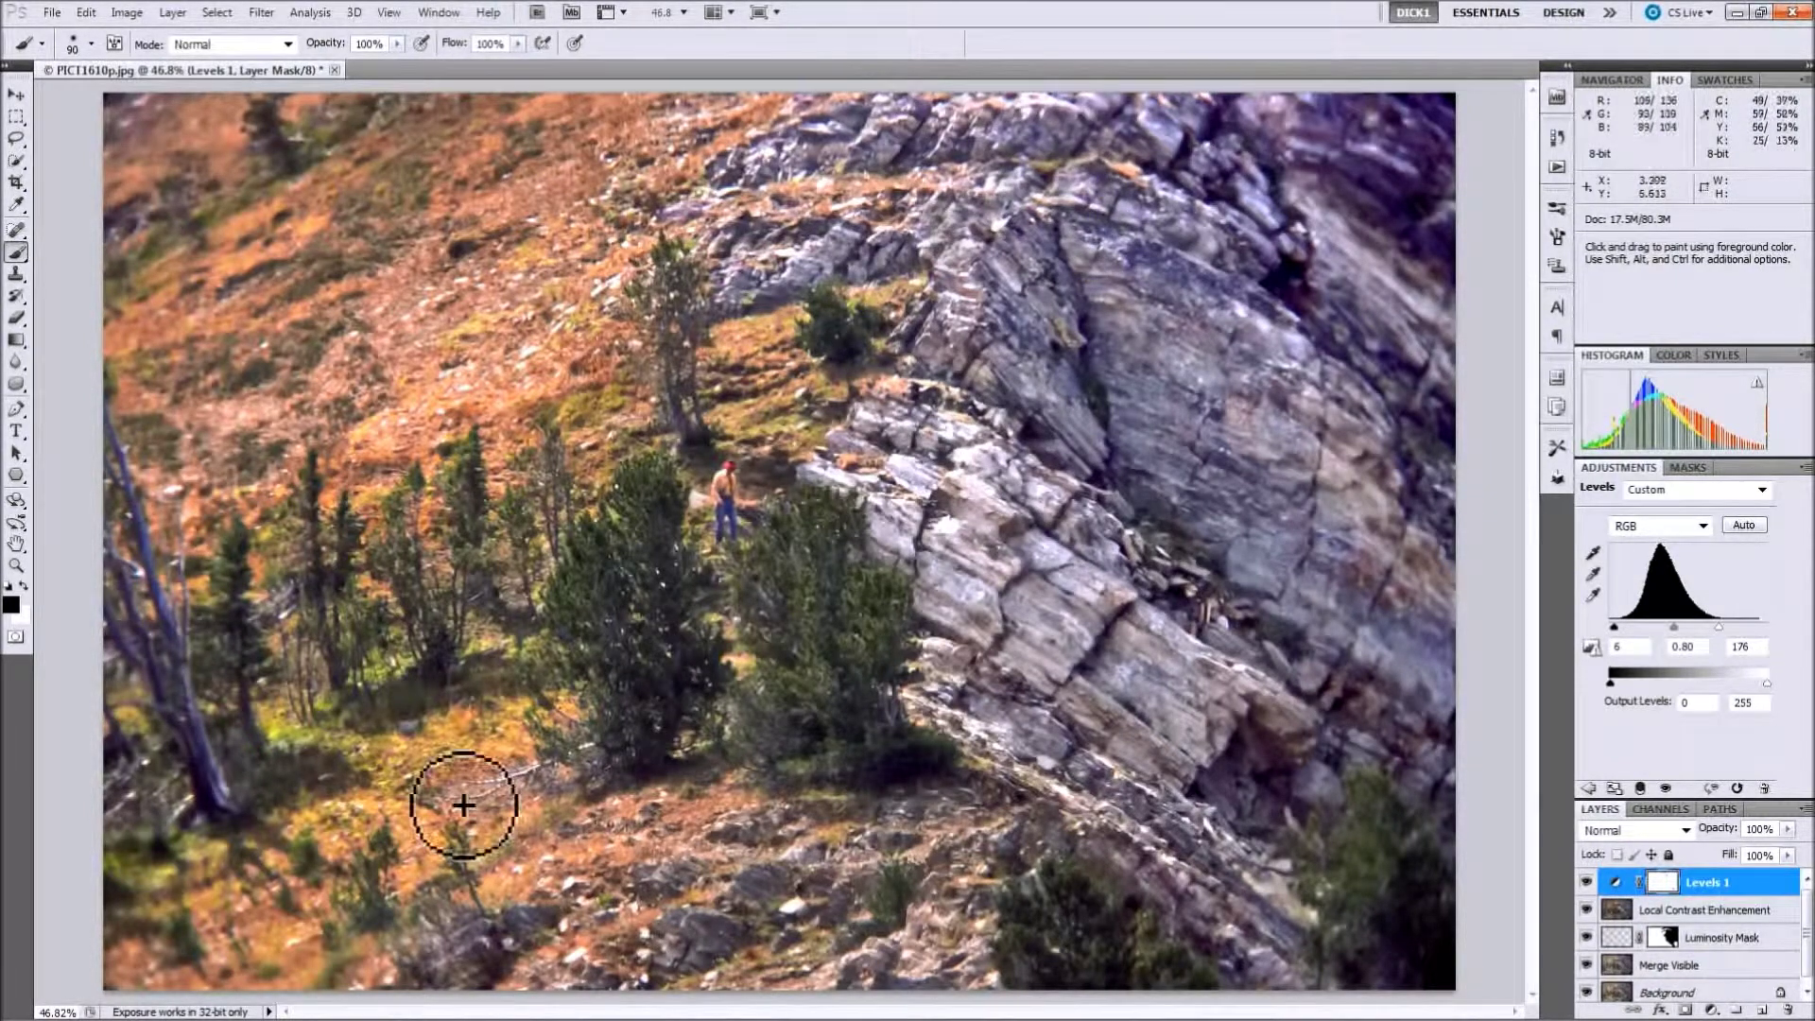
left_click(954, 533)
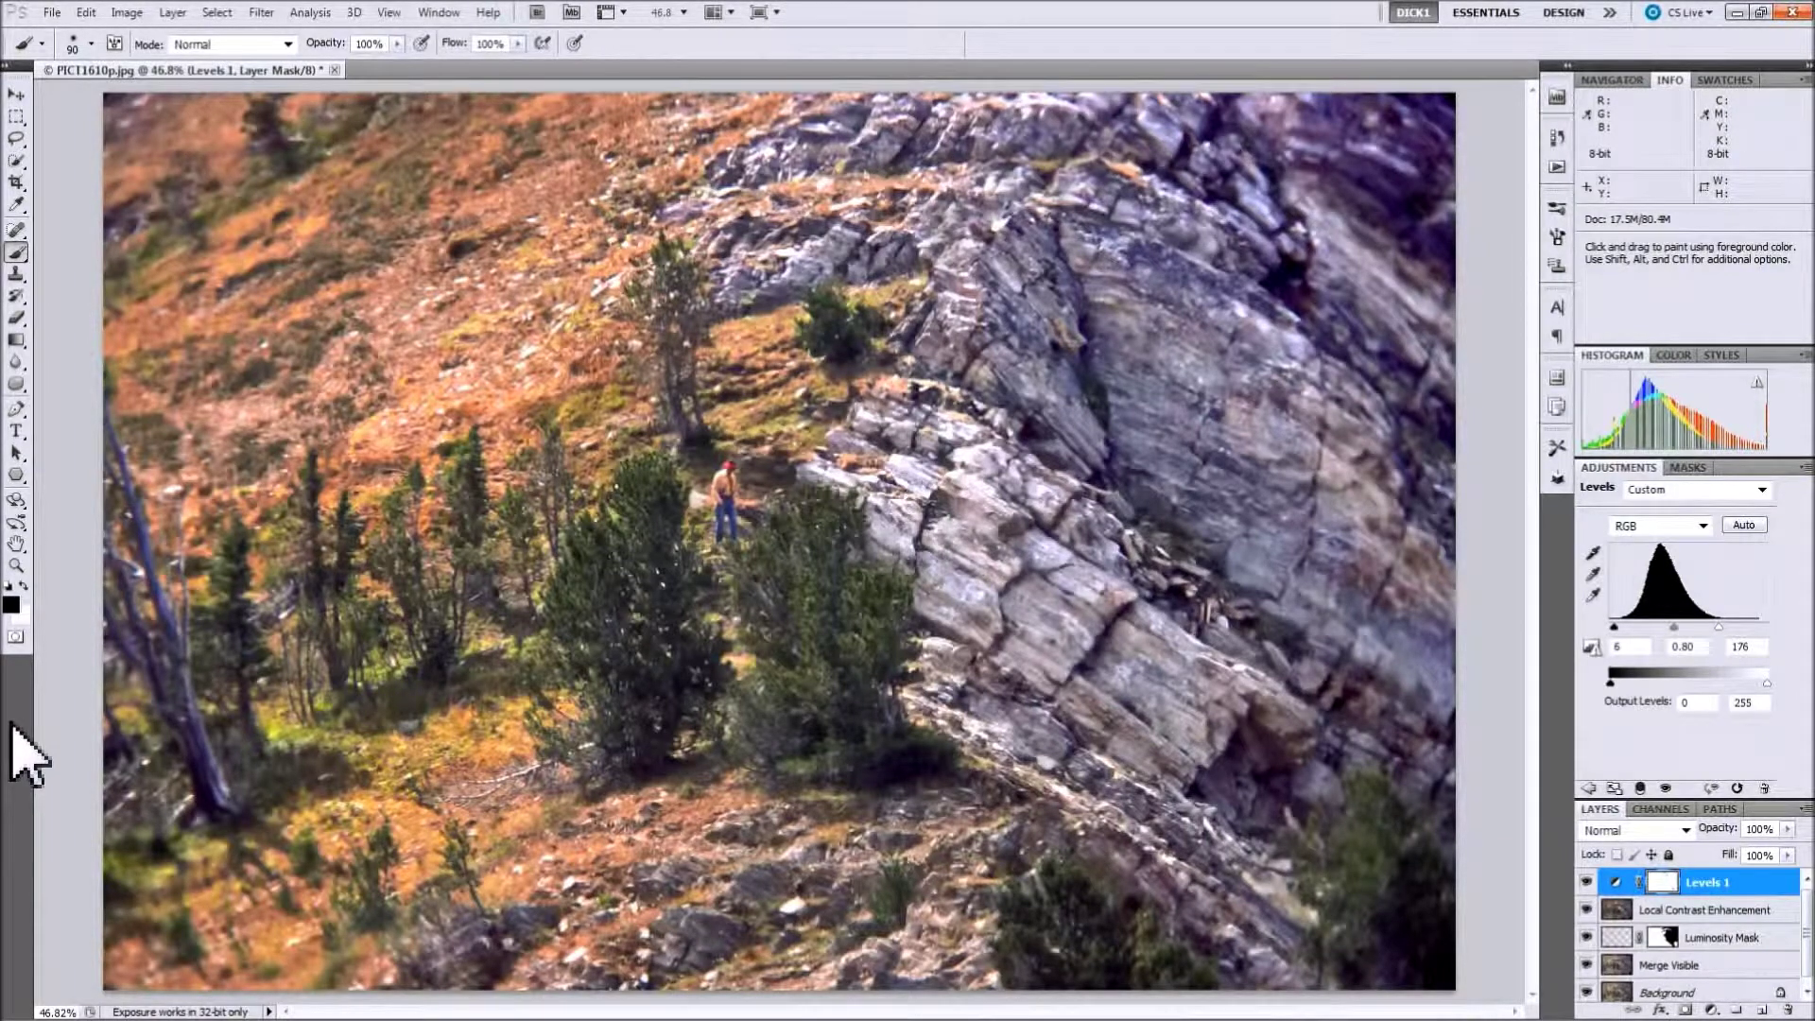
mouse_move(845, 1002)
left_mouse_down()
mouse_move(822, 911)
mouse_move(798, 891)
mouse_move(799, 919)
left_mouse_up()
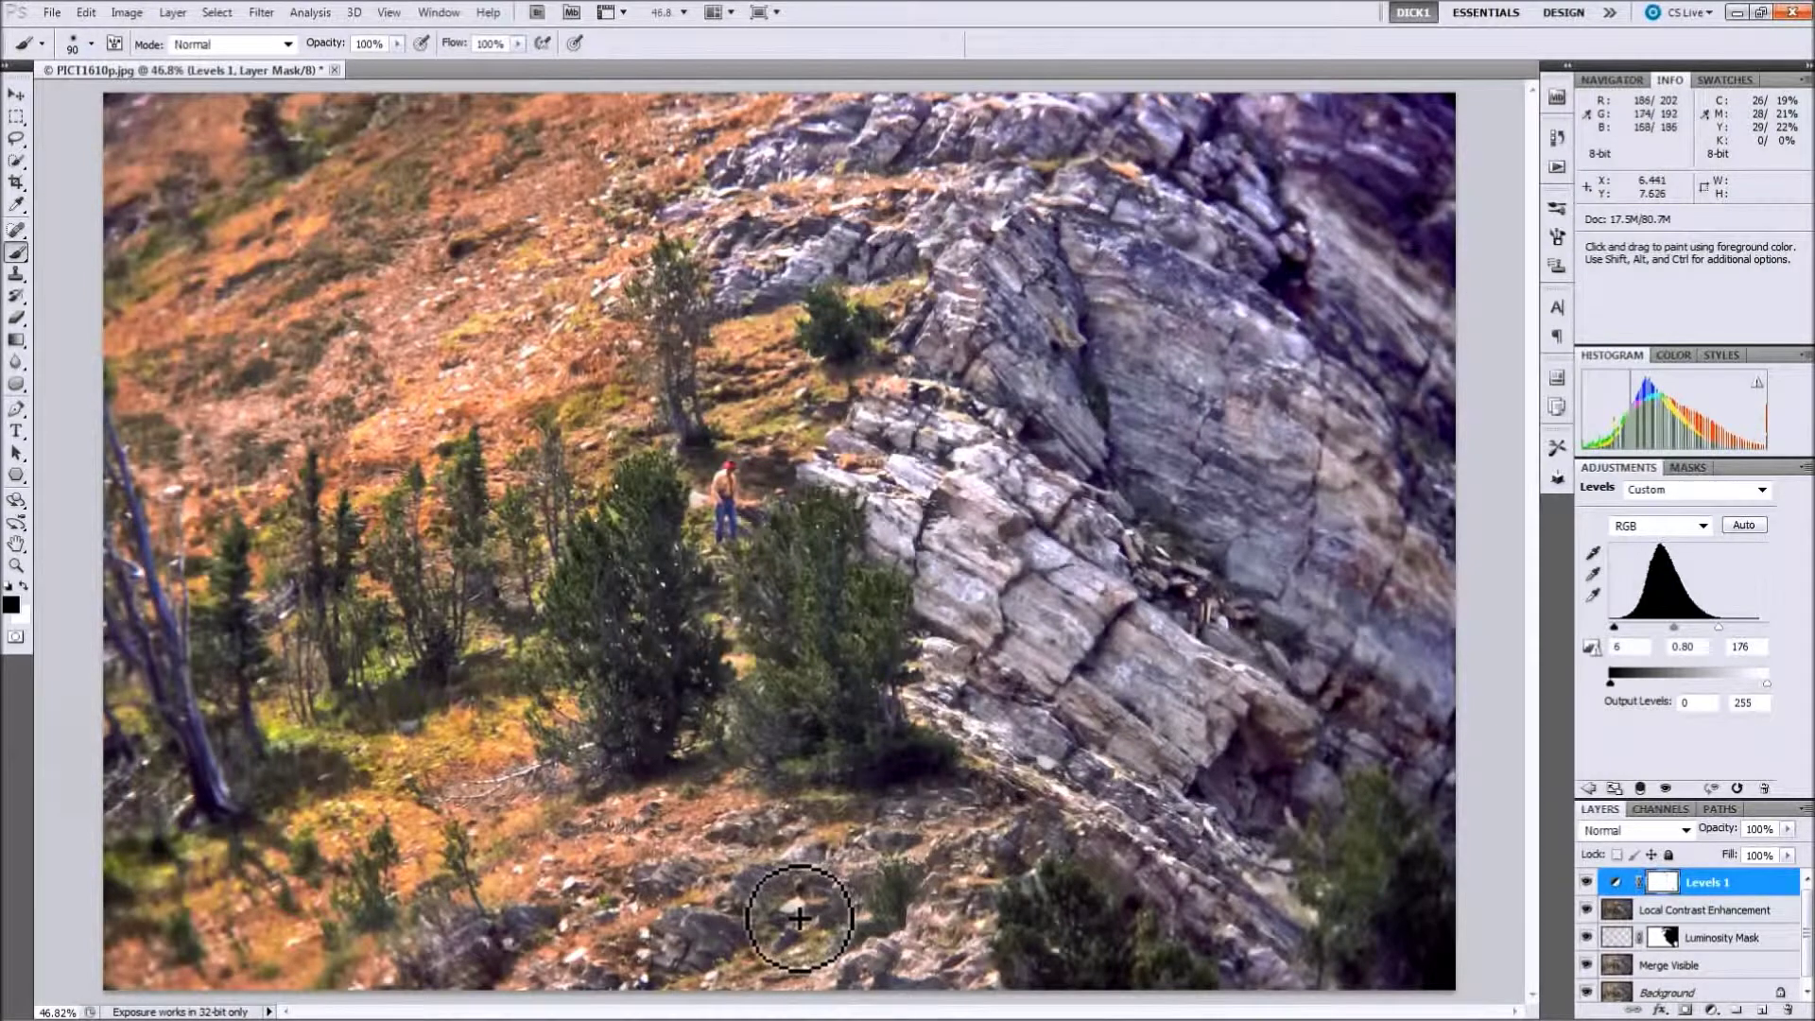
mouse_move(551, 964)
left_mouse_down()
mouse_move(587, 956)
mouse_move(527, 978)
left_mouse_up()
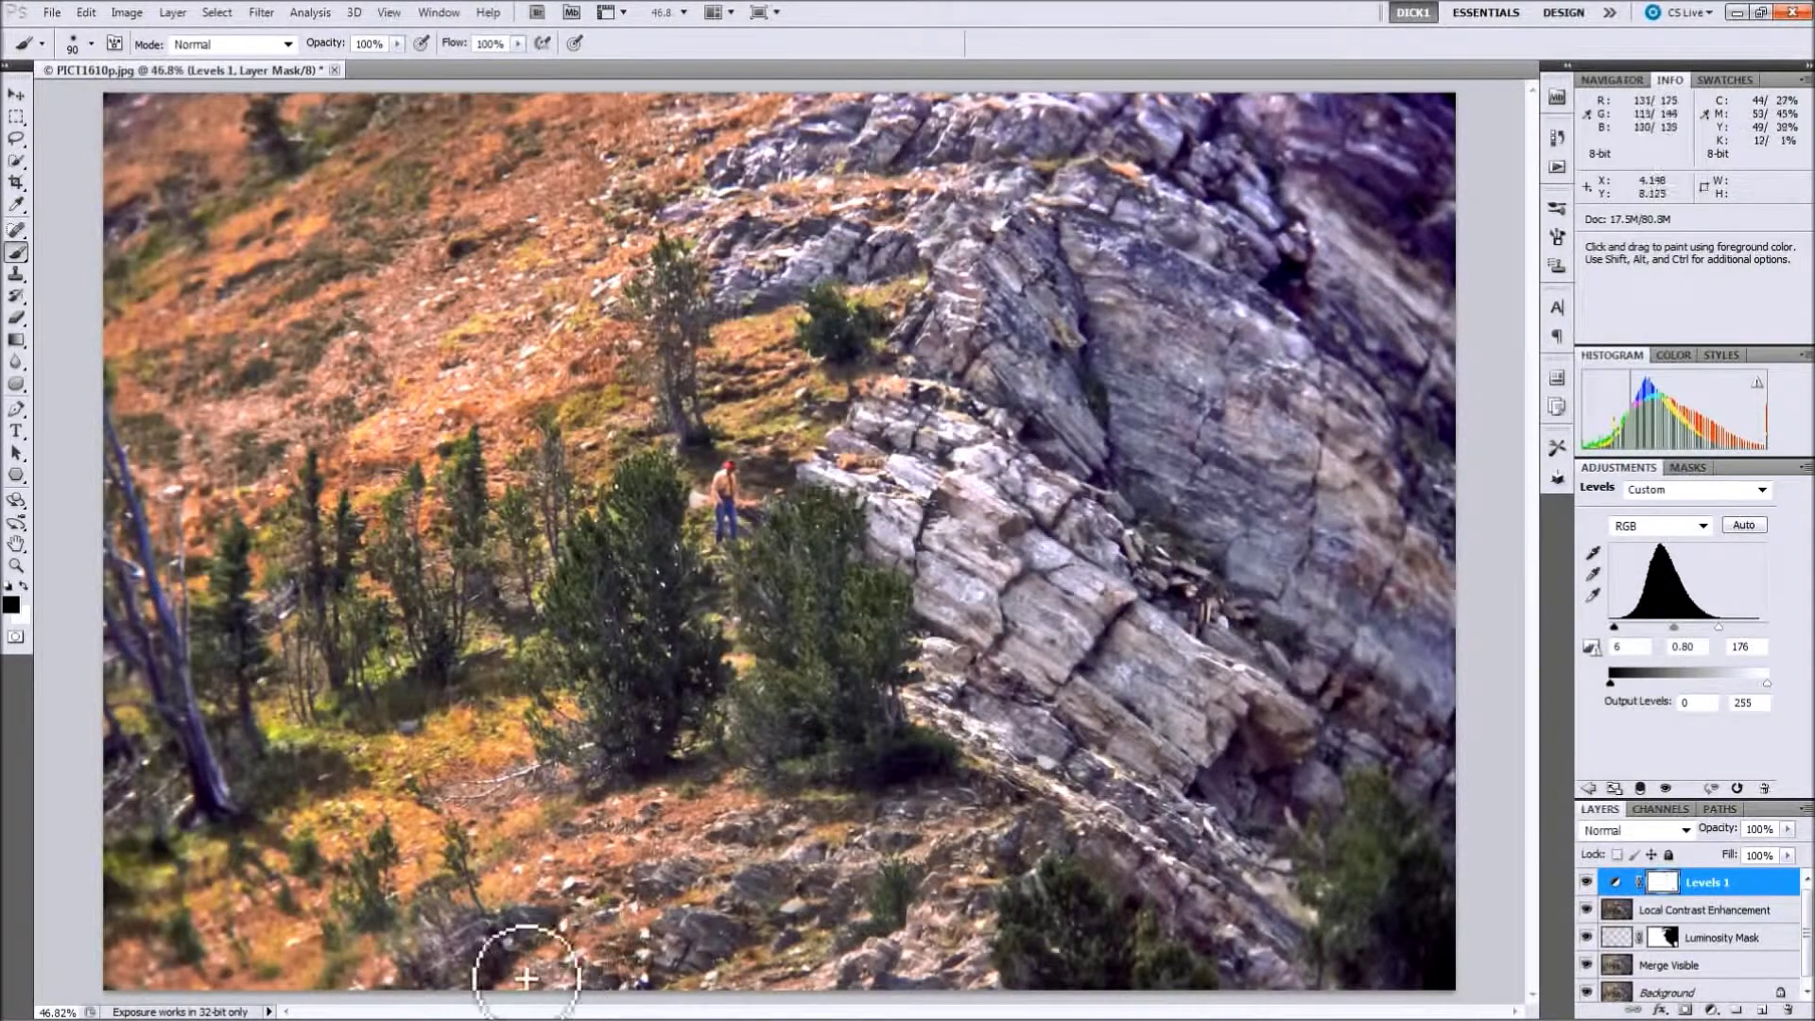
left_click_drag(156, 582, 157, 578)
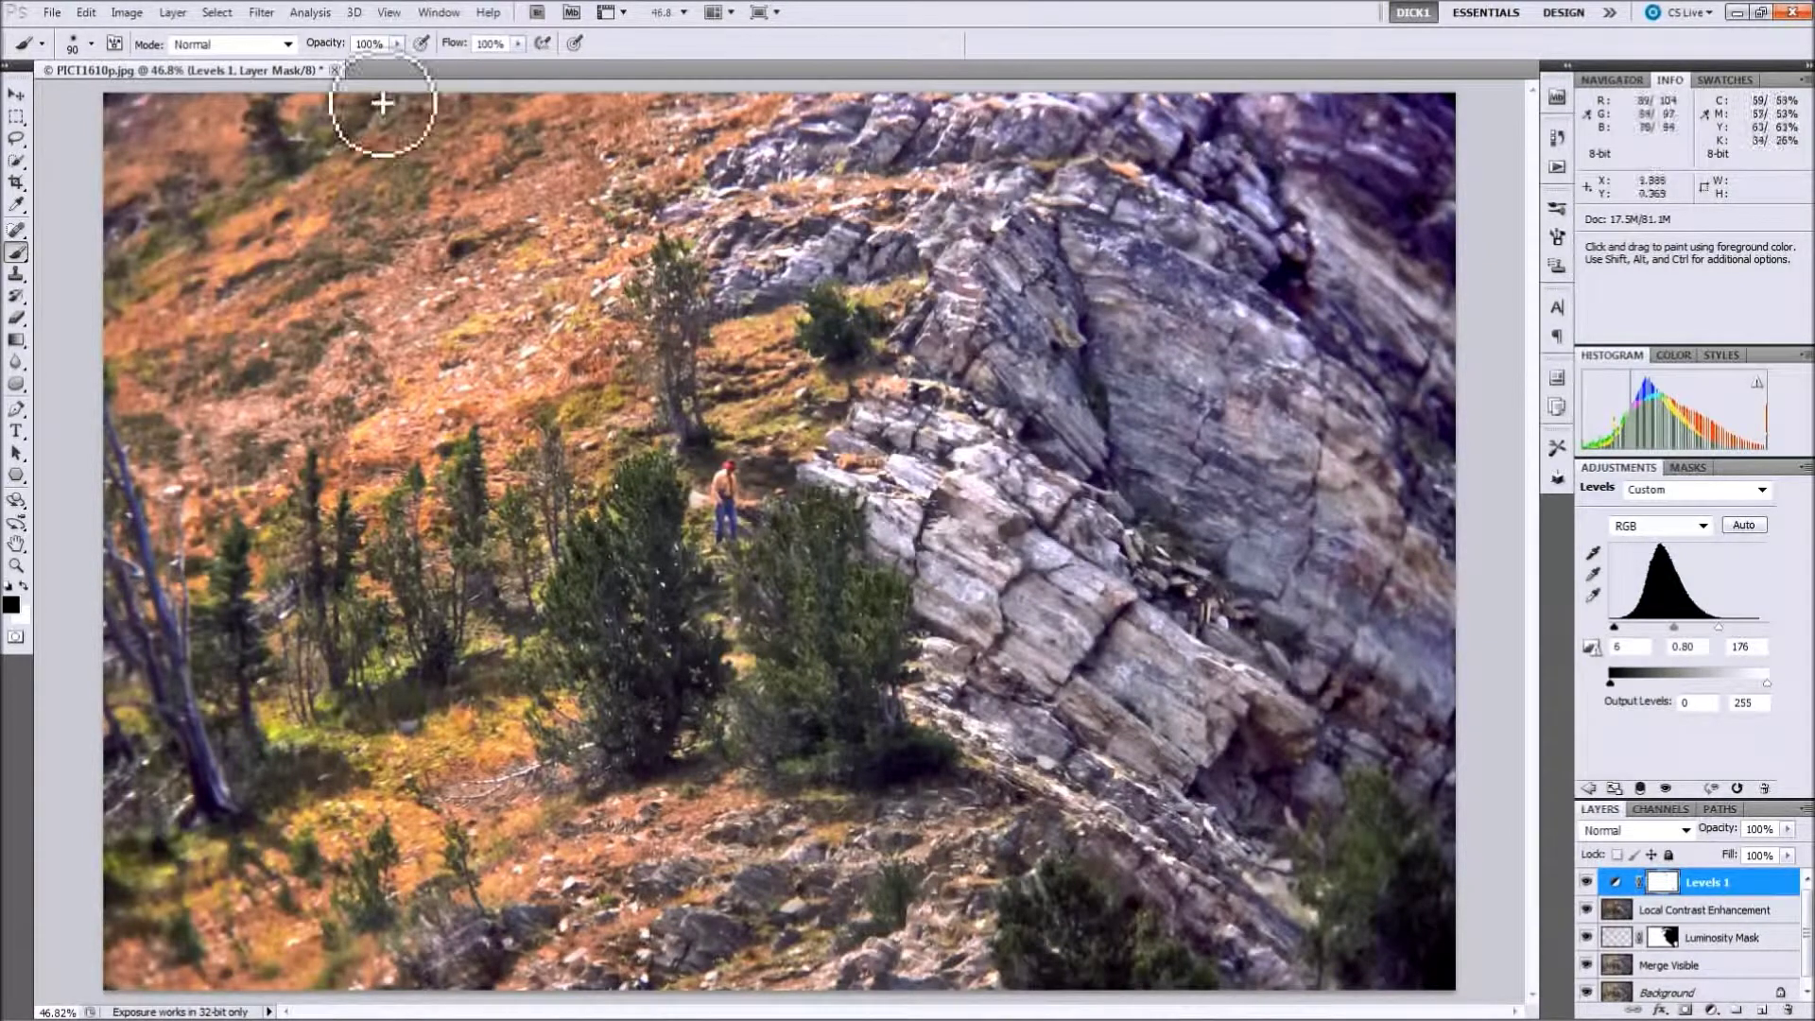
Flatten all layers into a single background image
left_click(174, 13)
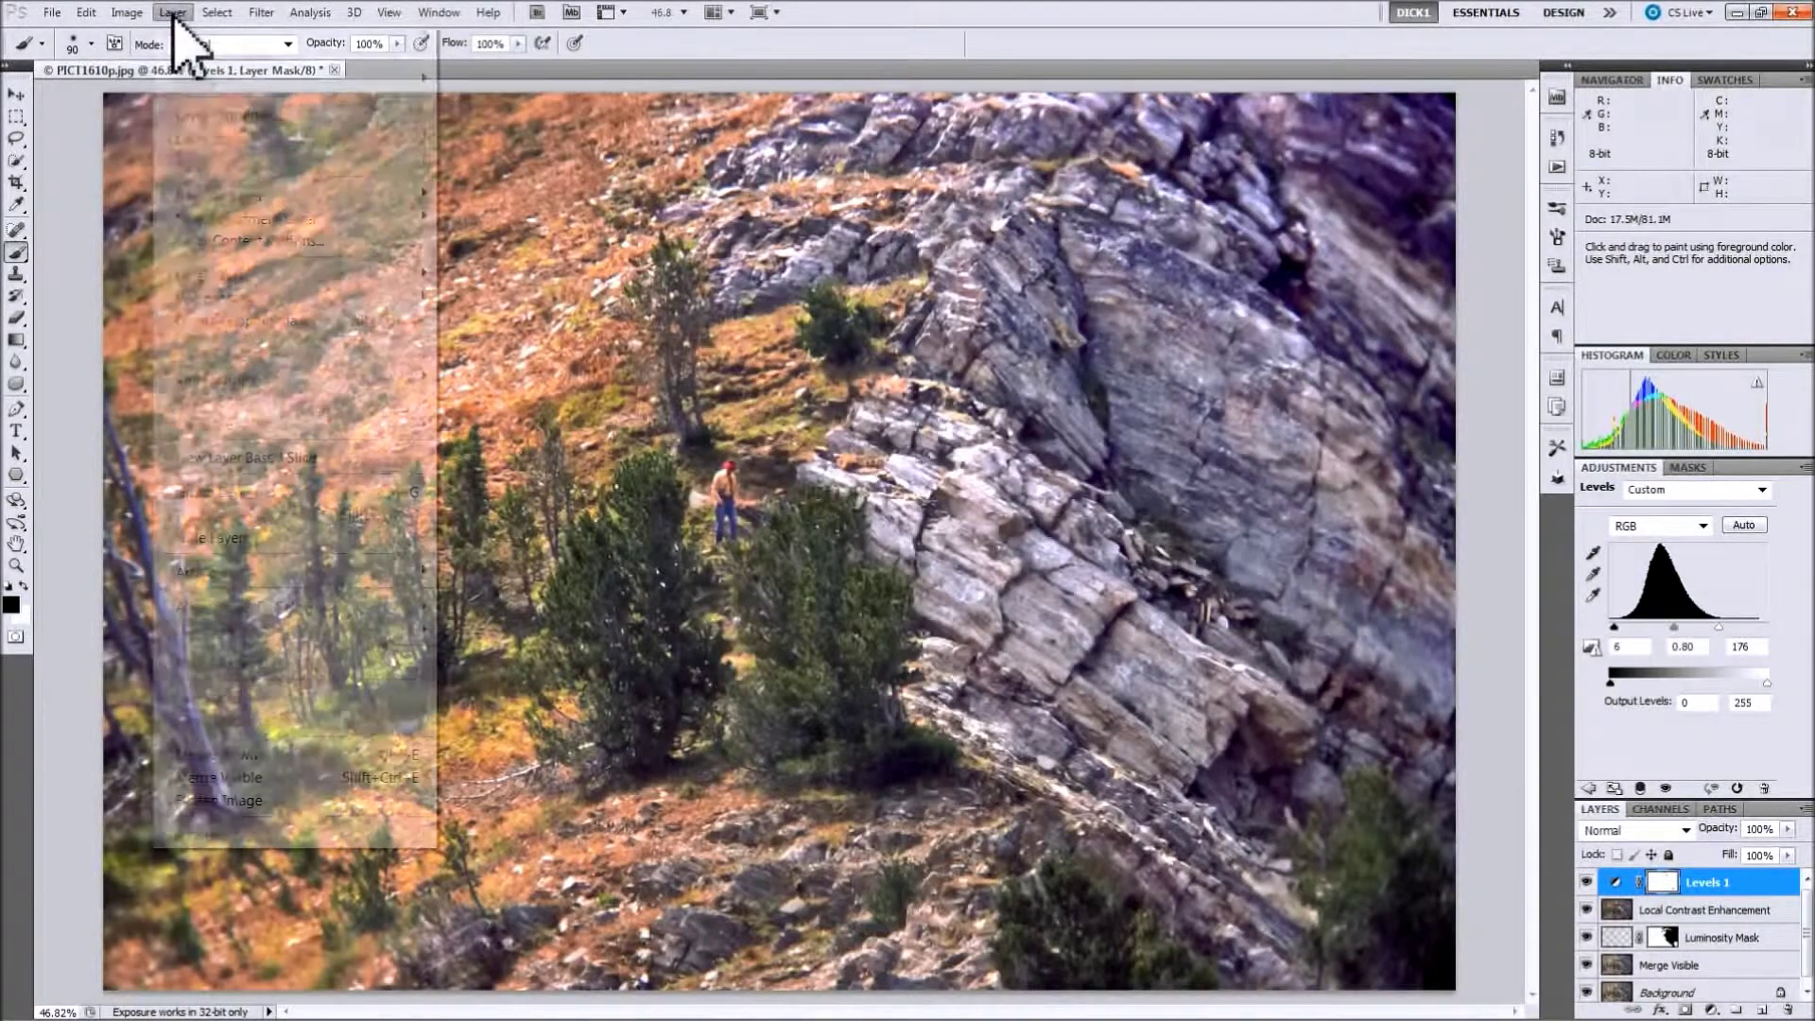
left_click(217, 801)
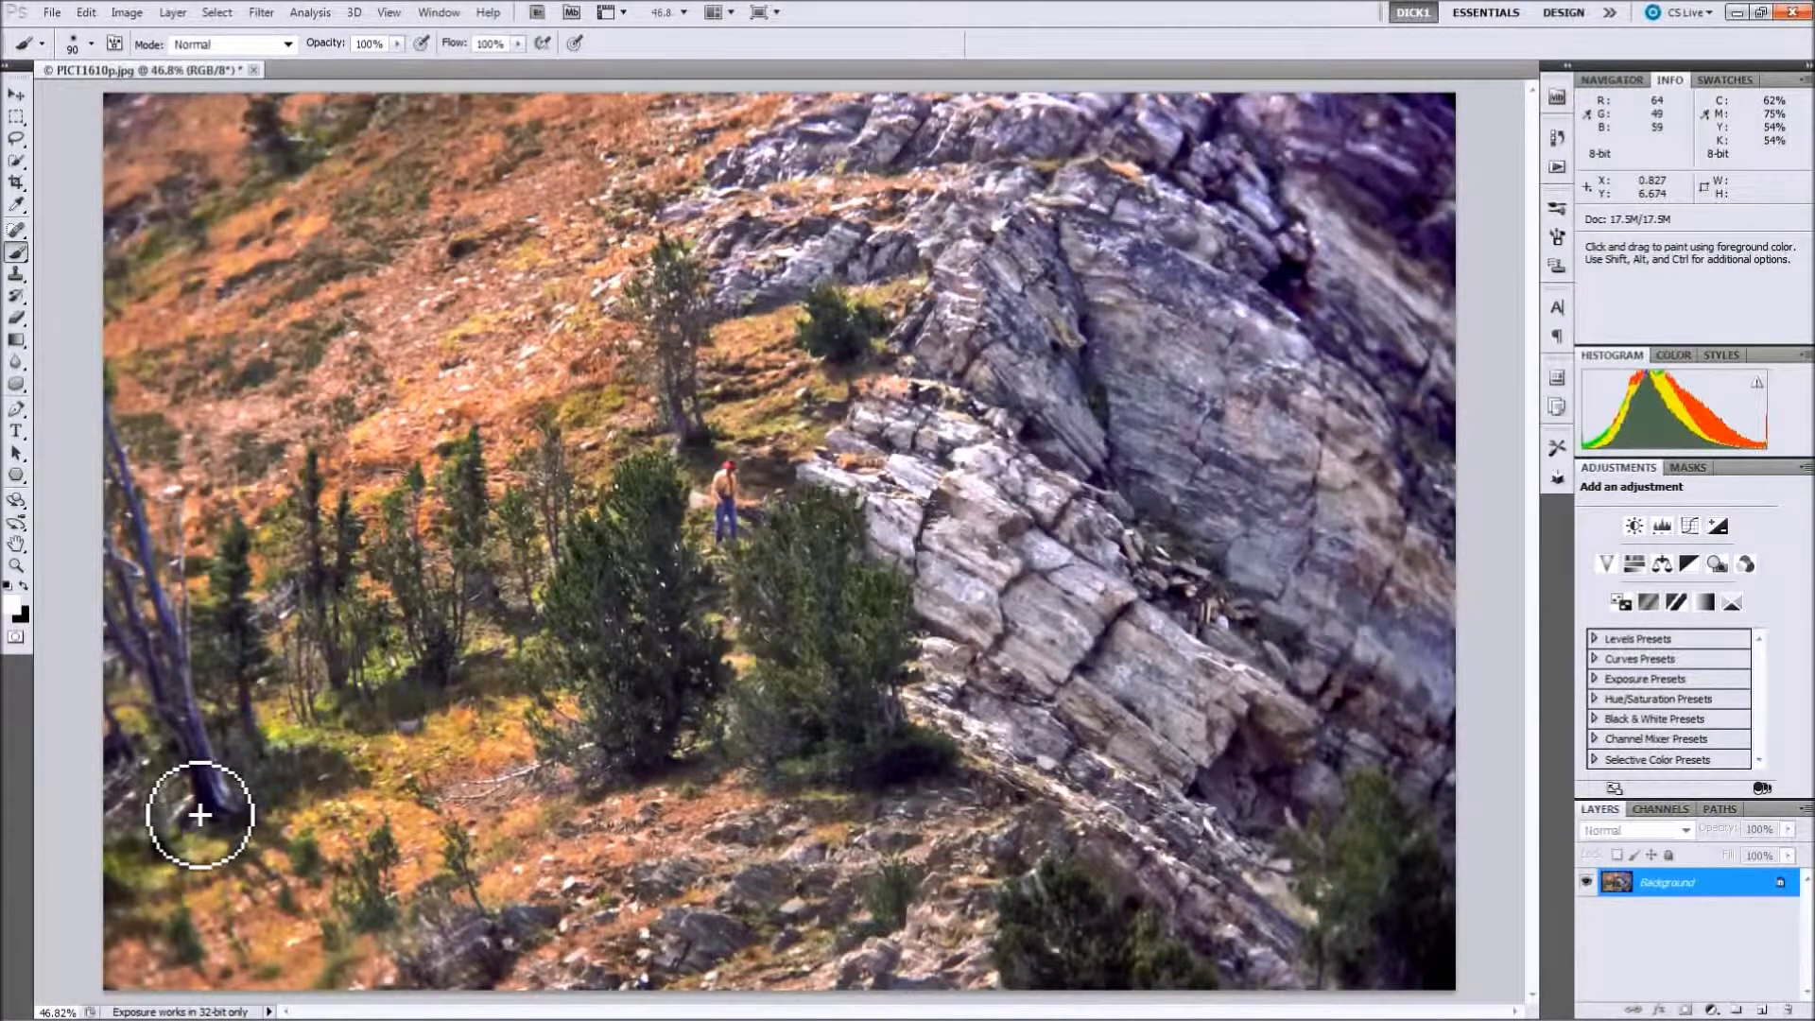
Duplicate the background layer and sharpen the copy with Unsharp Mask at amount 166%, radius 1.3 pixels and threshold 0
left_click_drag(1716, 889, 1763, 1010)
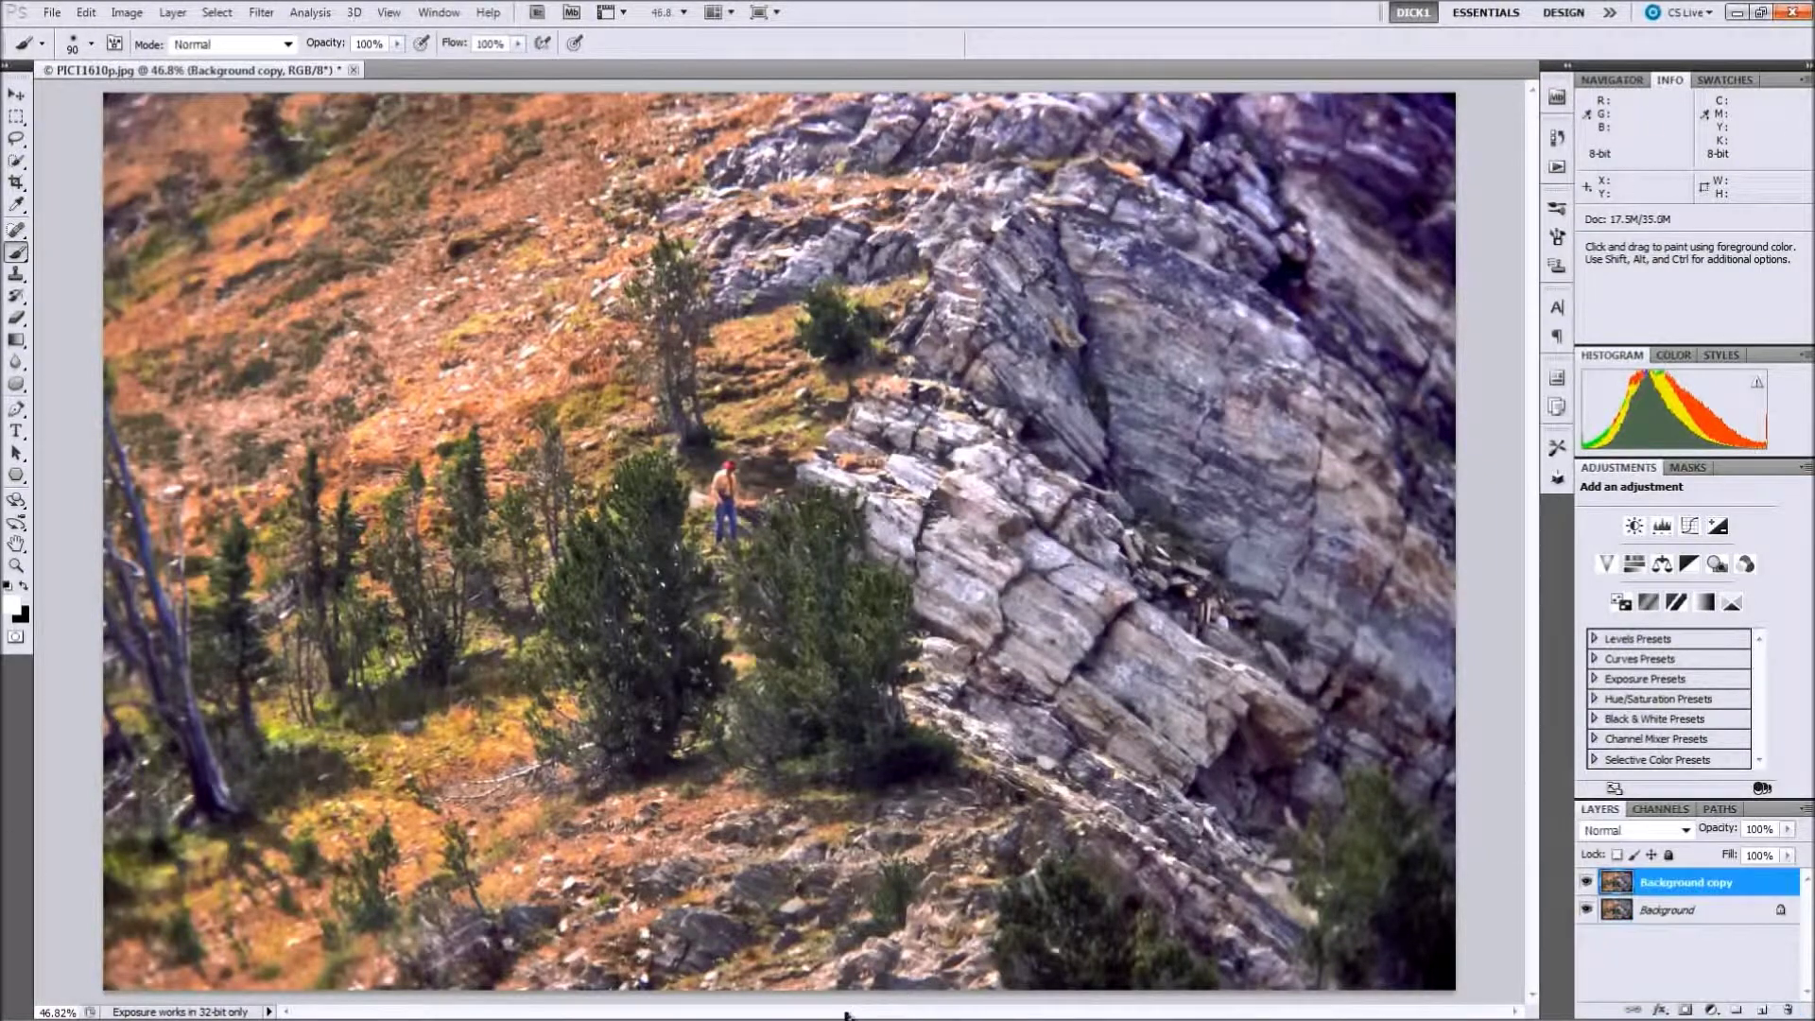
left_click(16, 544)
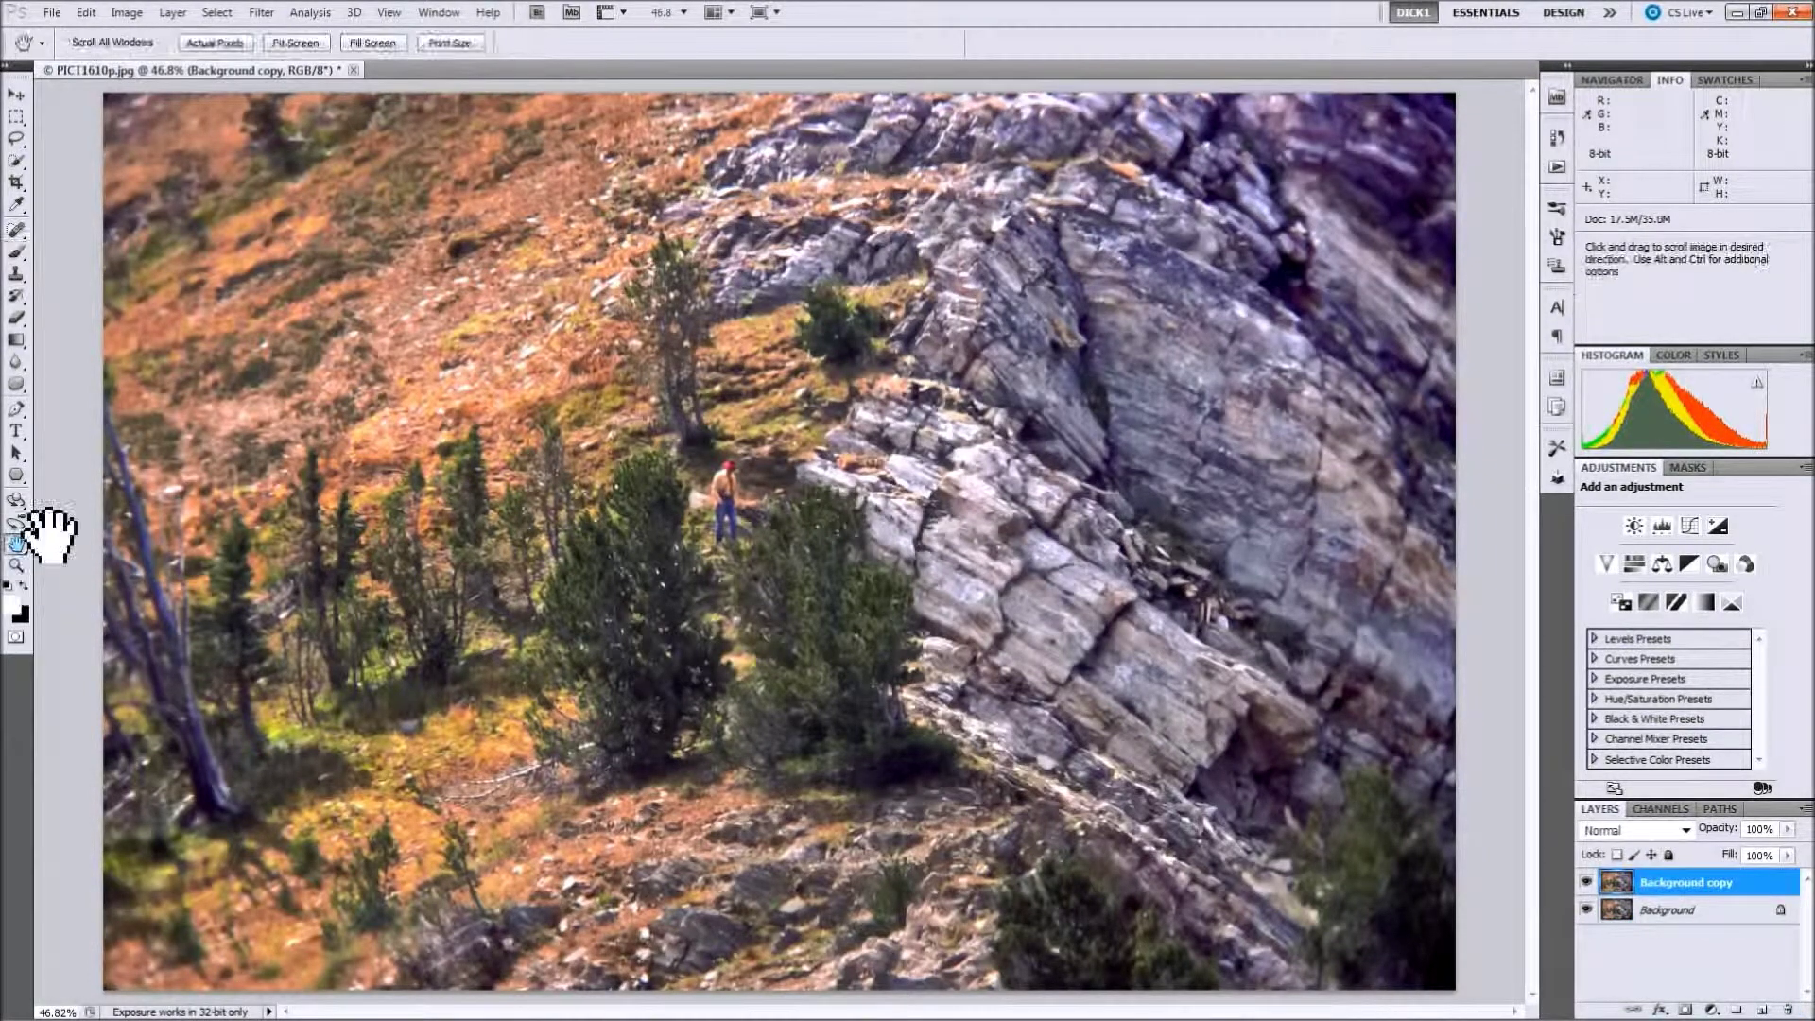
left_click(261, 12)
mouse_move(325, 369)
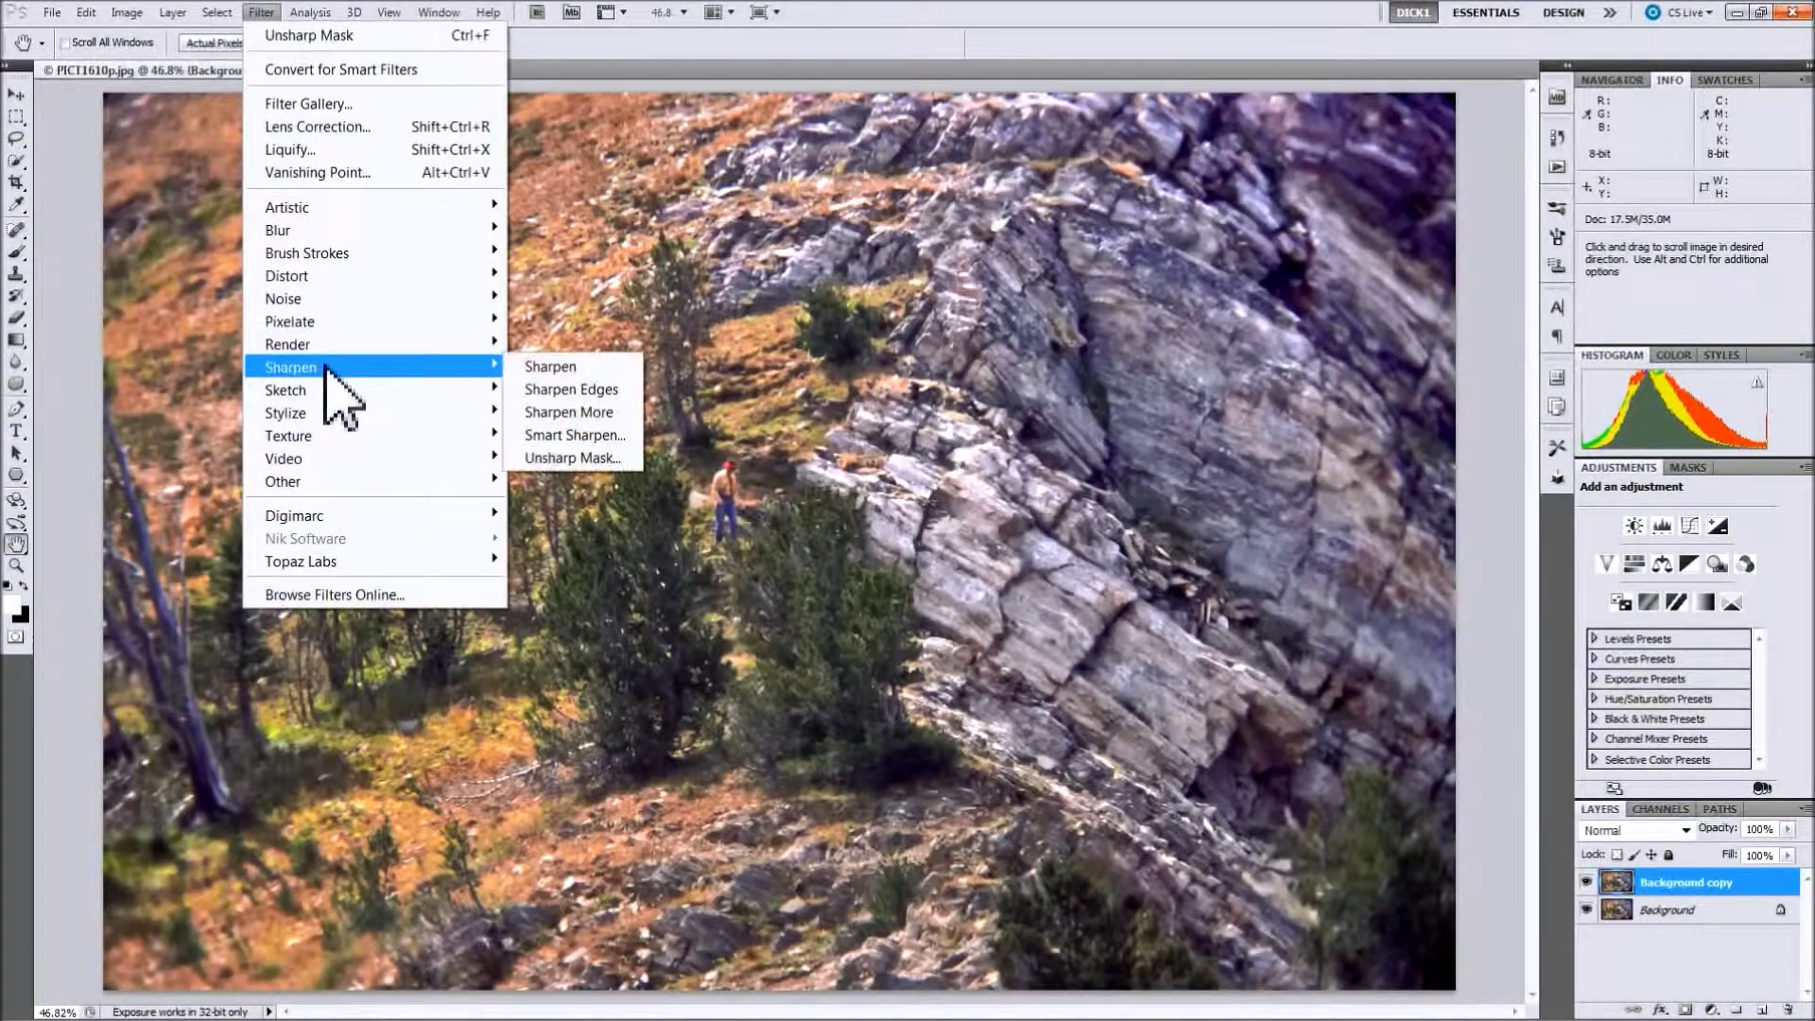
left_click(562, 458)
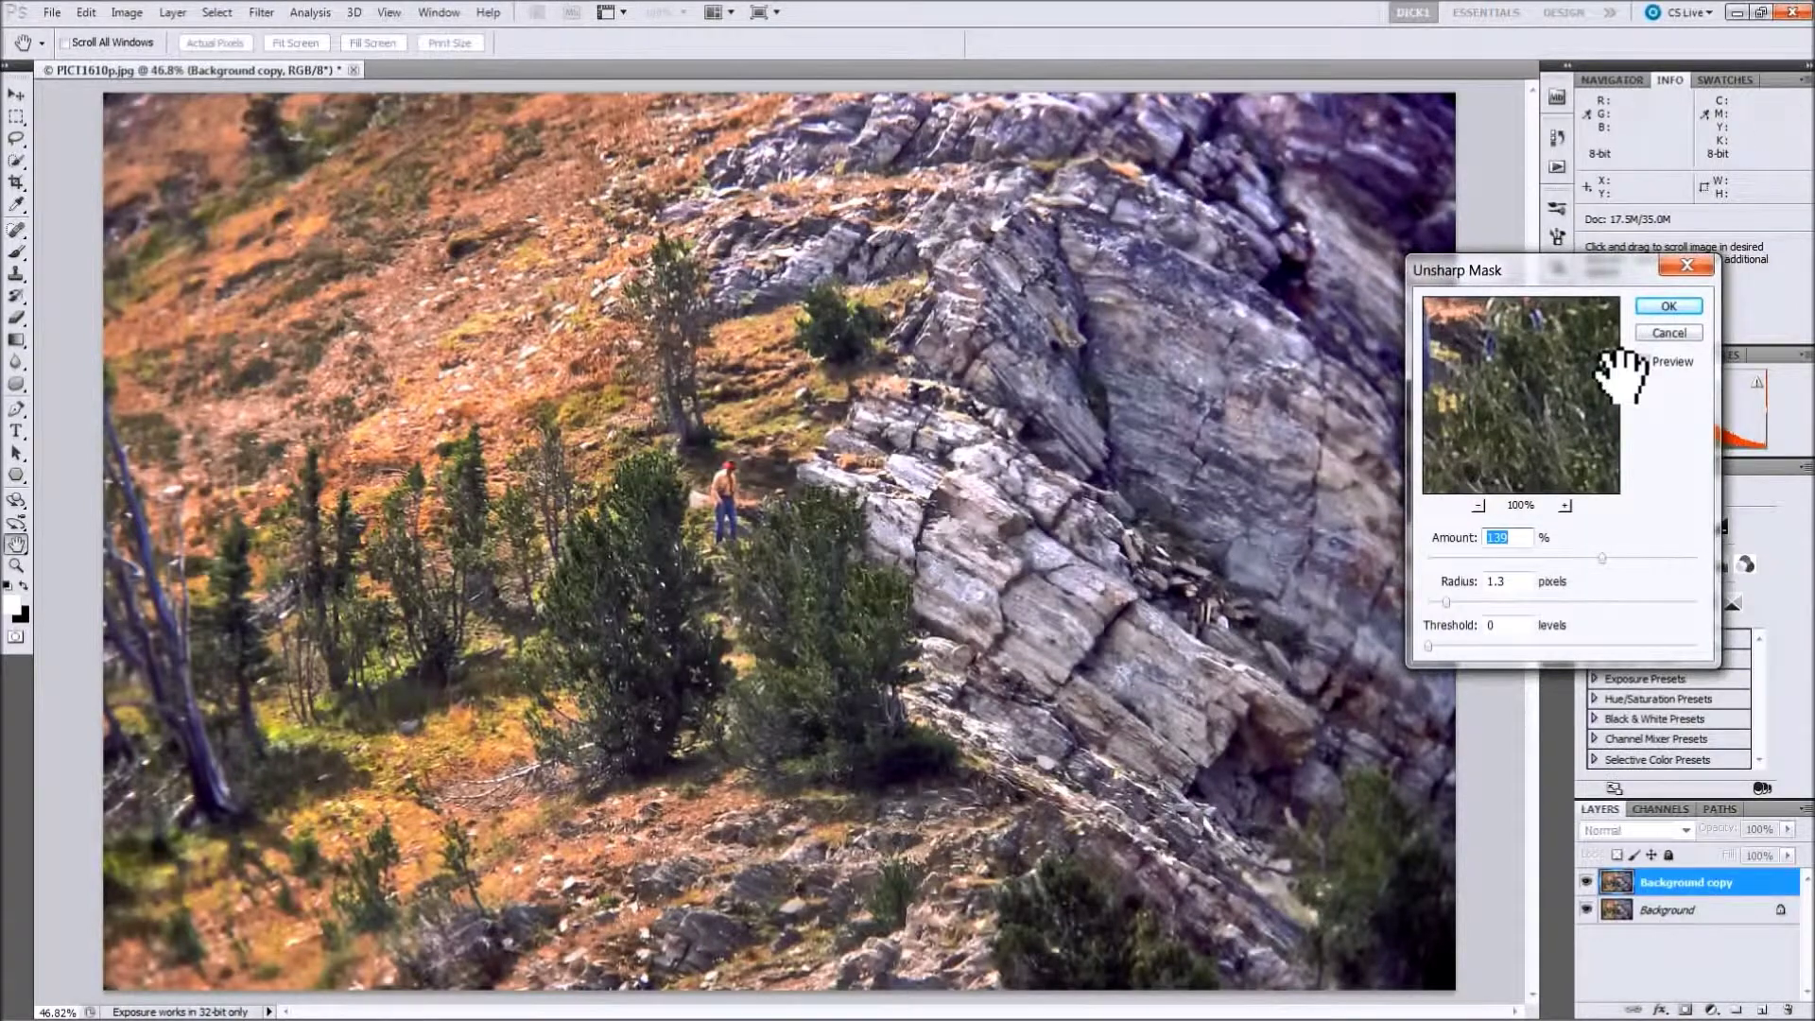
left_click_drag(1512, 406, 1565, 435)
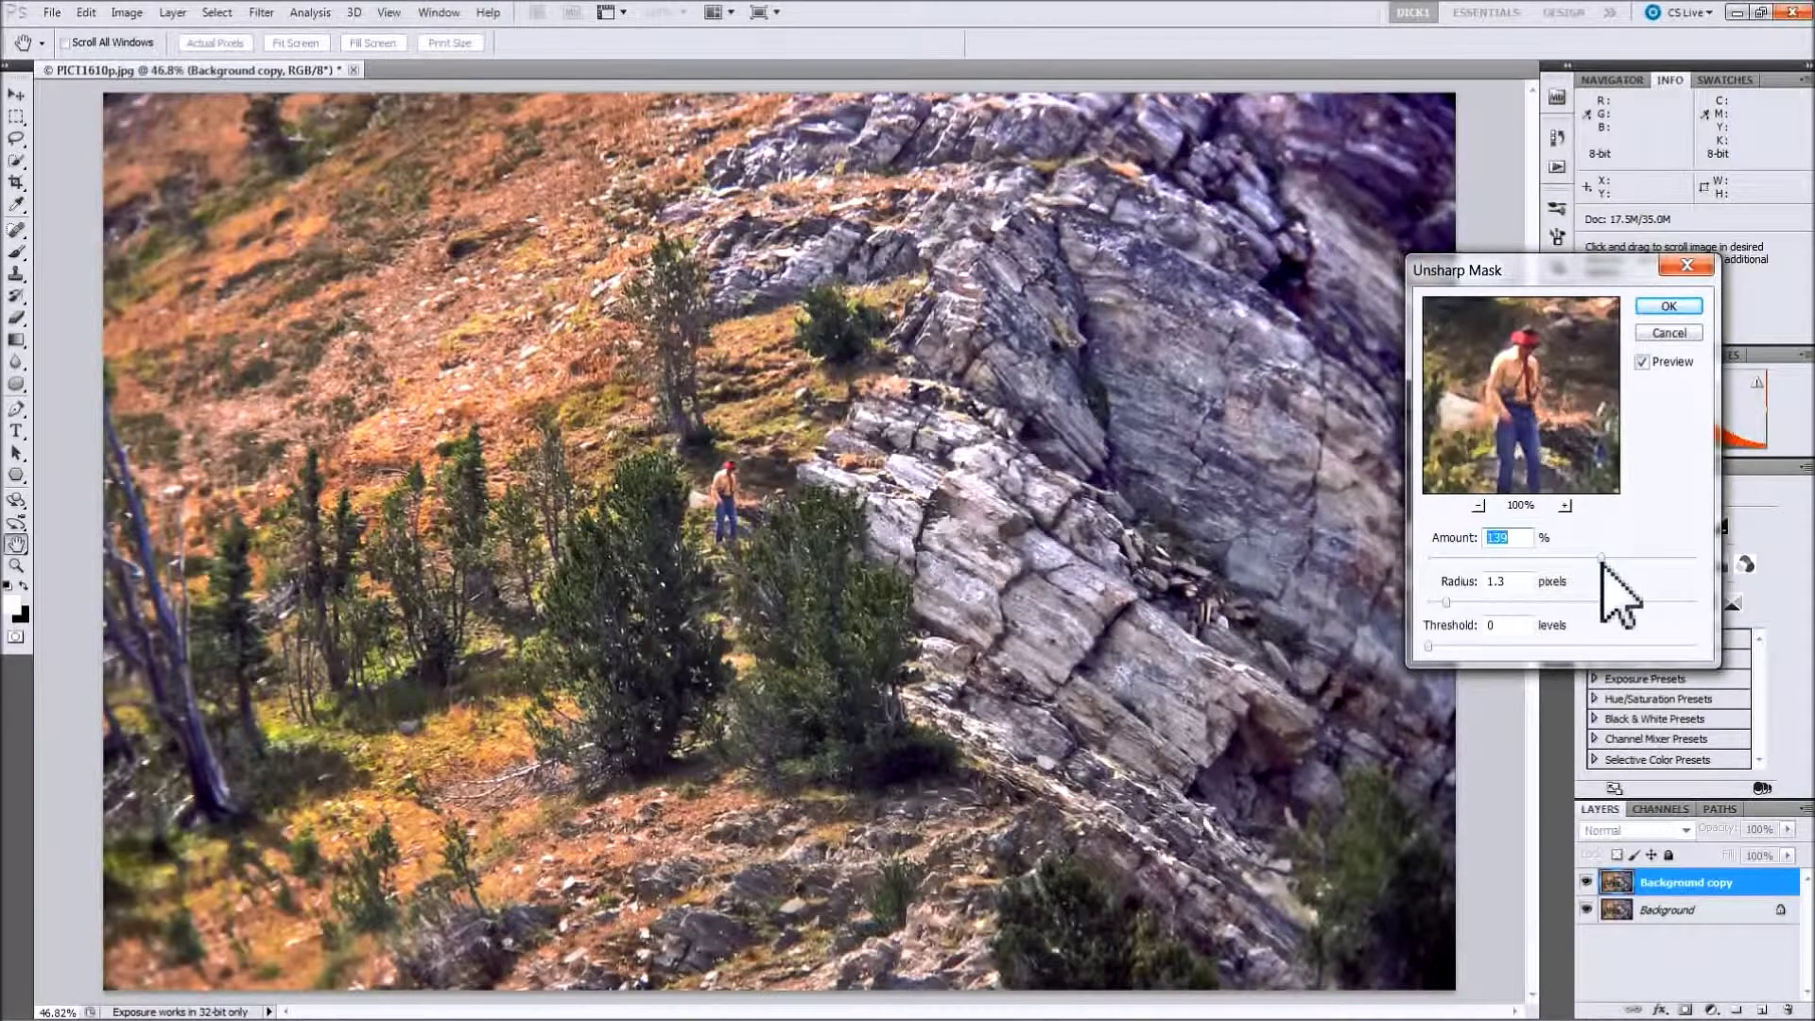
left_click_drag(1607, 557, 1618, 559)
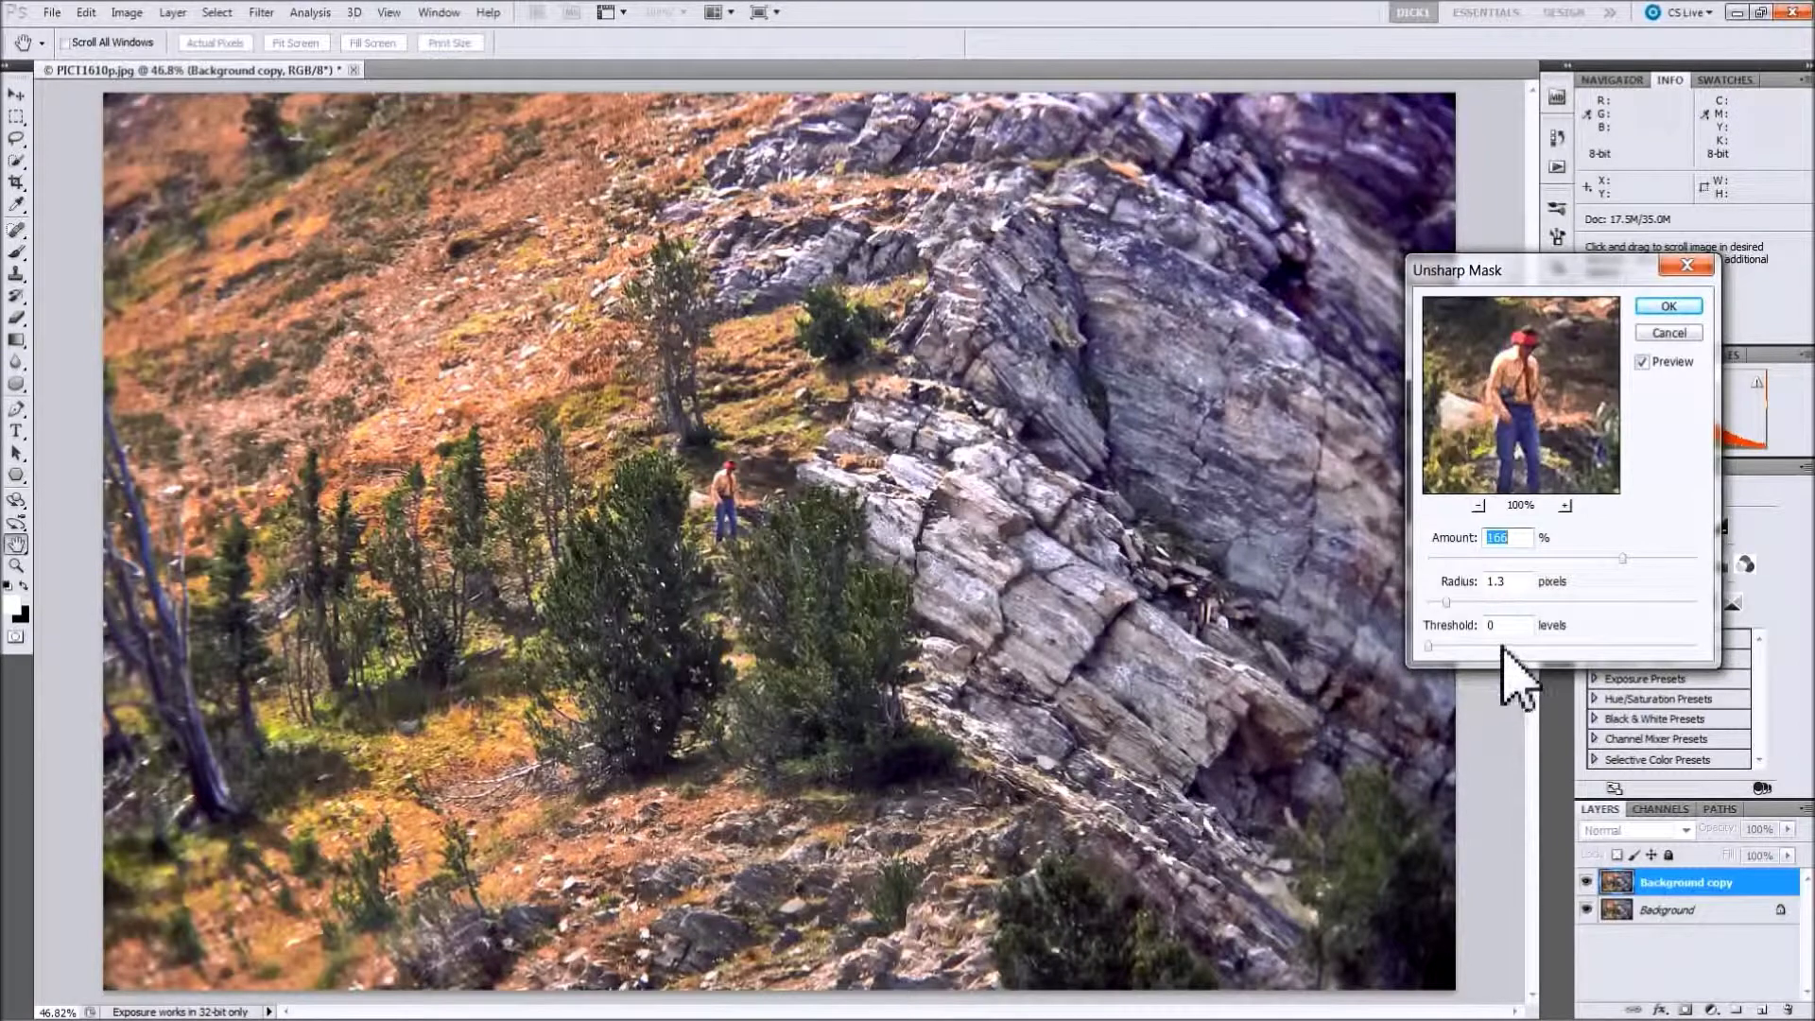
left_click(1669, 307)
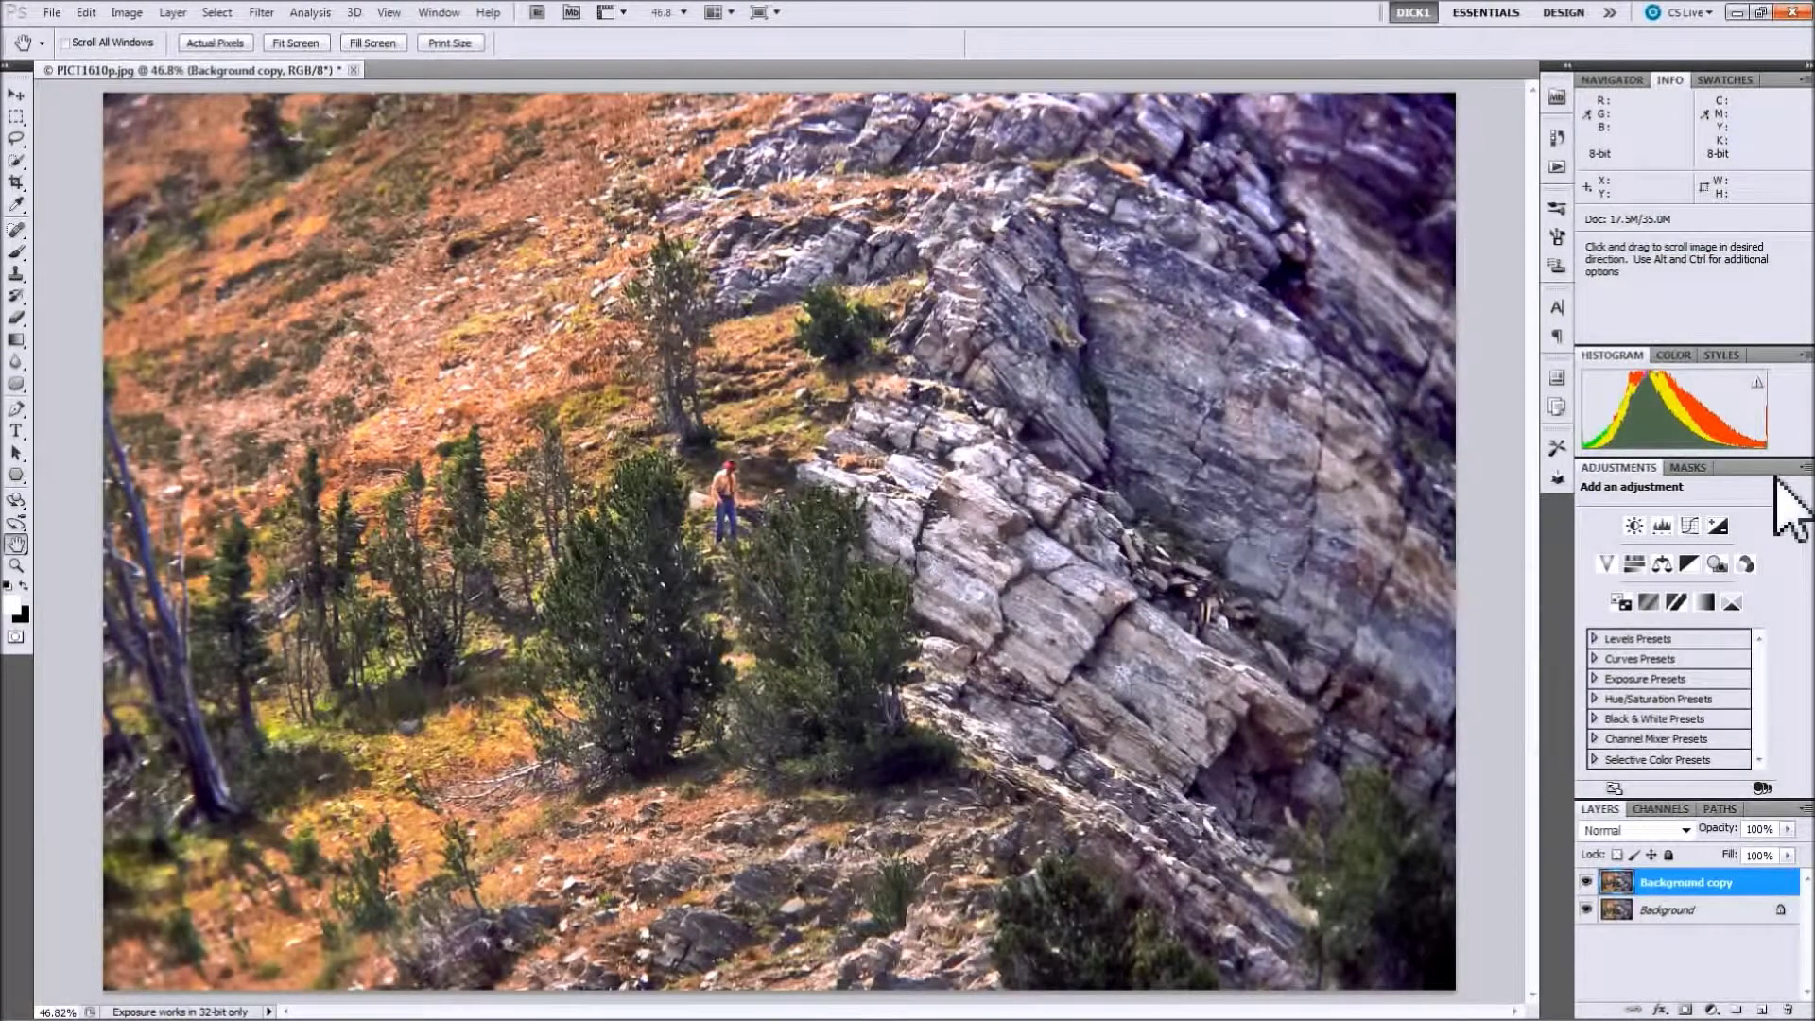
Compare the sharpening by hiding and showing the copied layer, at full view and zoomed in on the two hikers
left_click(1588, 883)
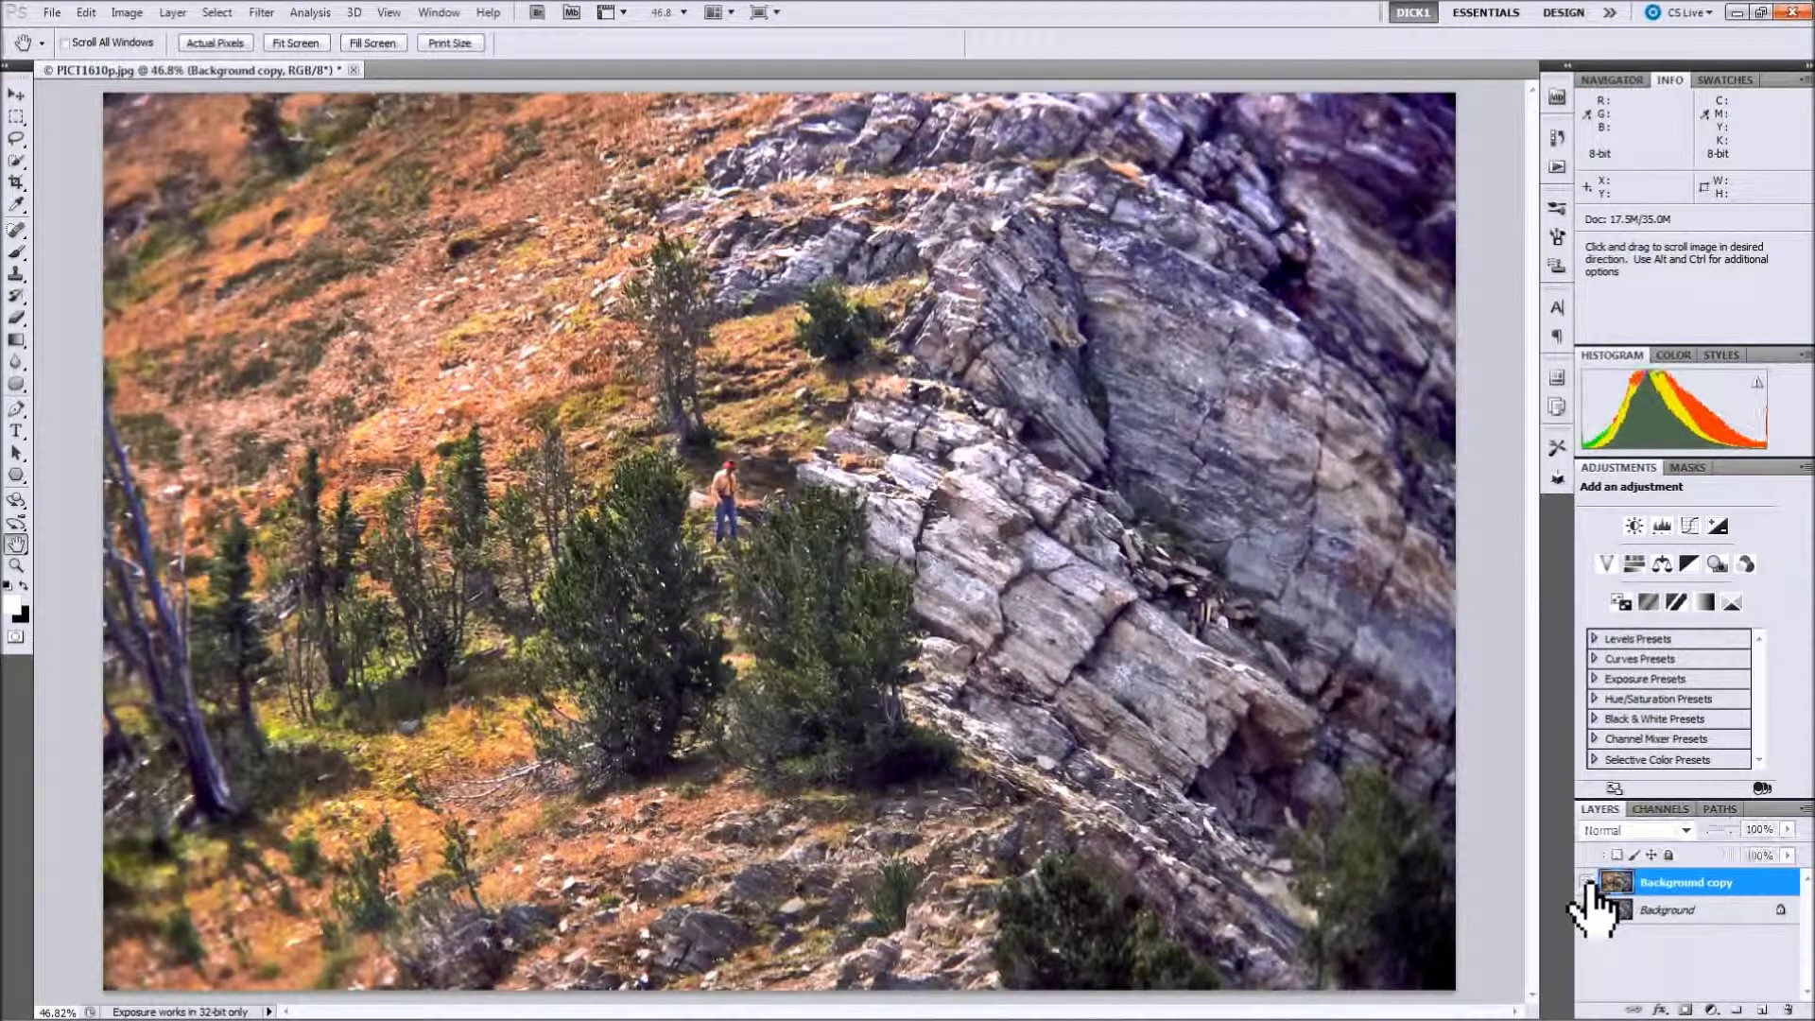
left_click(1588, 884)
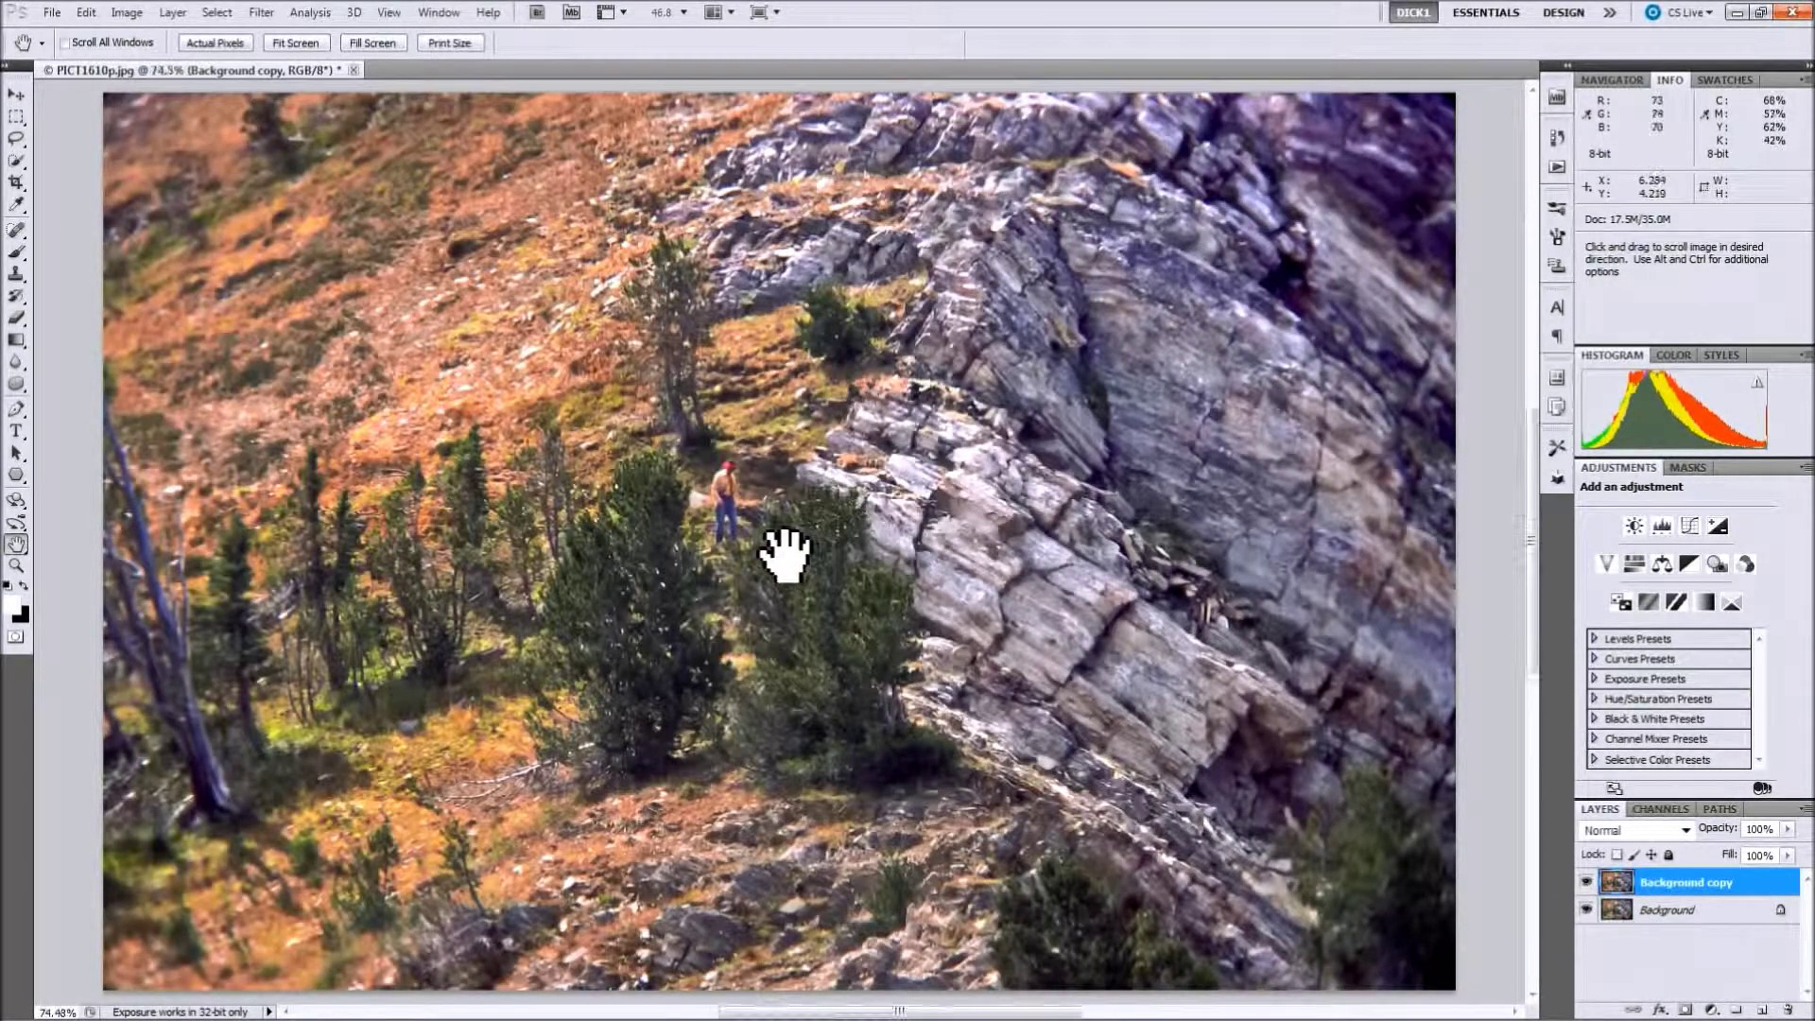
scroll(771, 551, "up", 2)
scroll(784, 612, "up", 1)
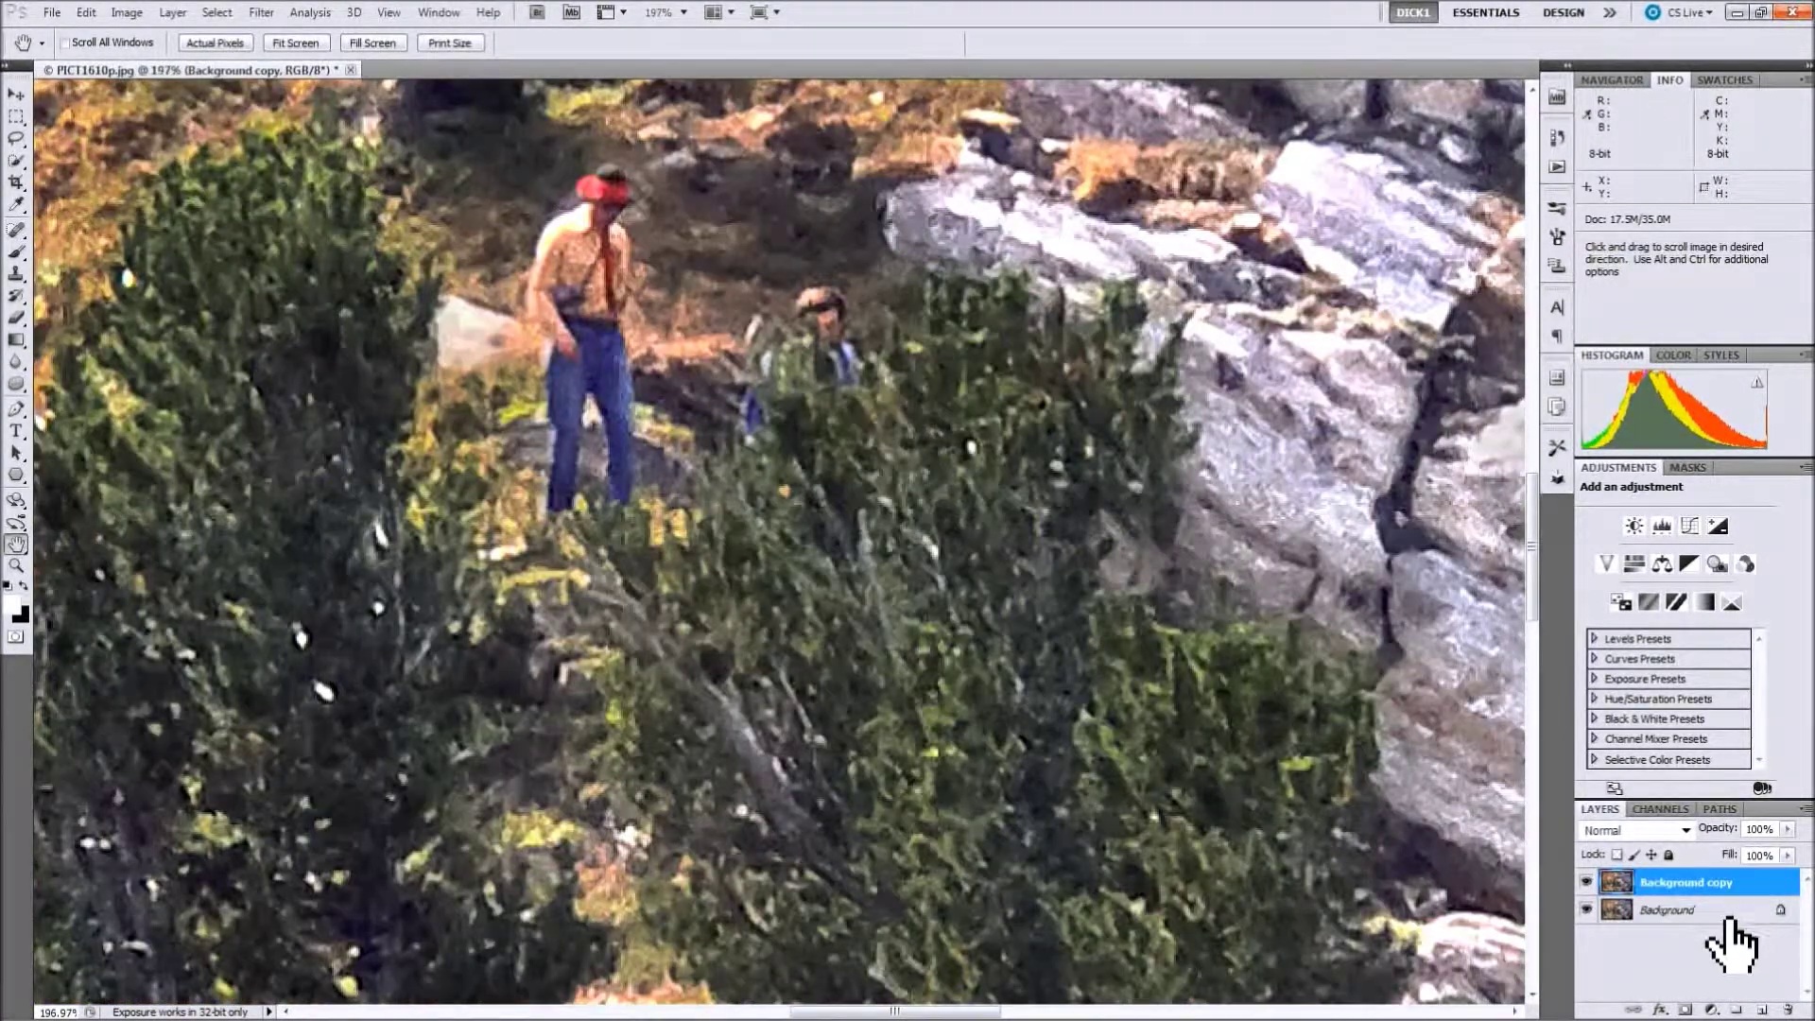
left_click(1590, 883)
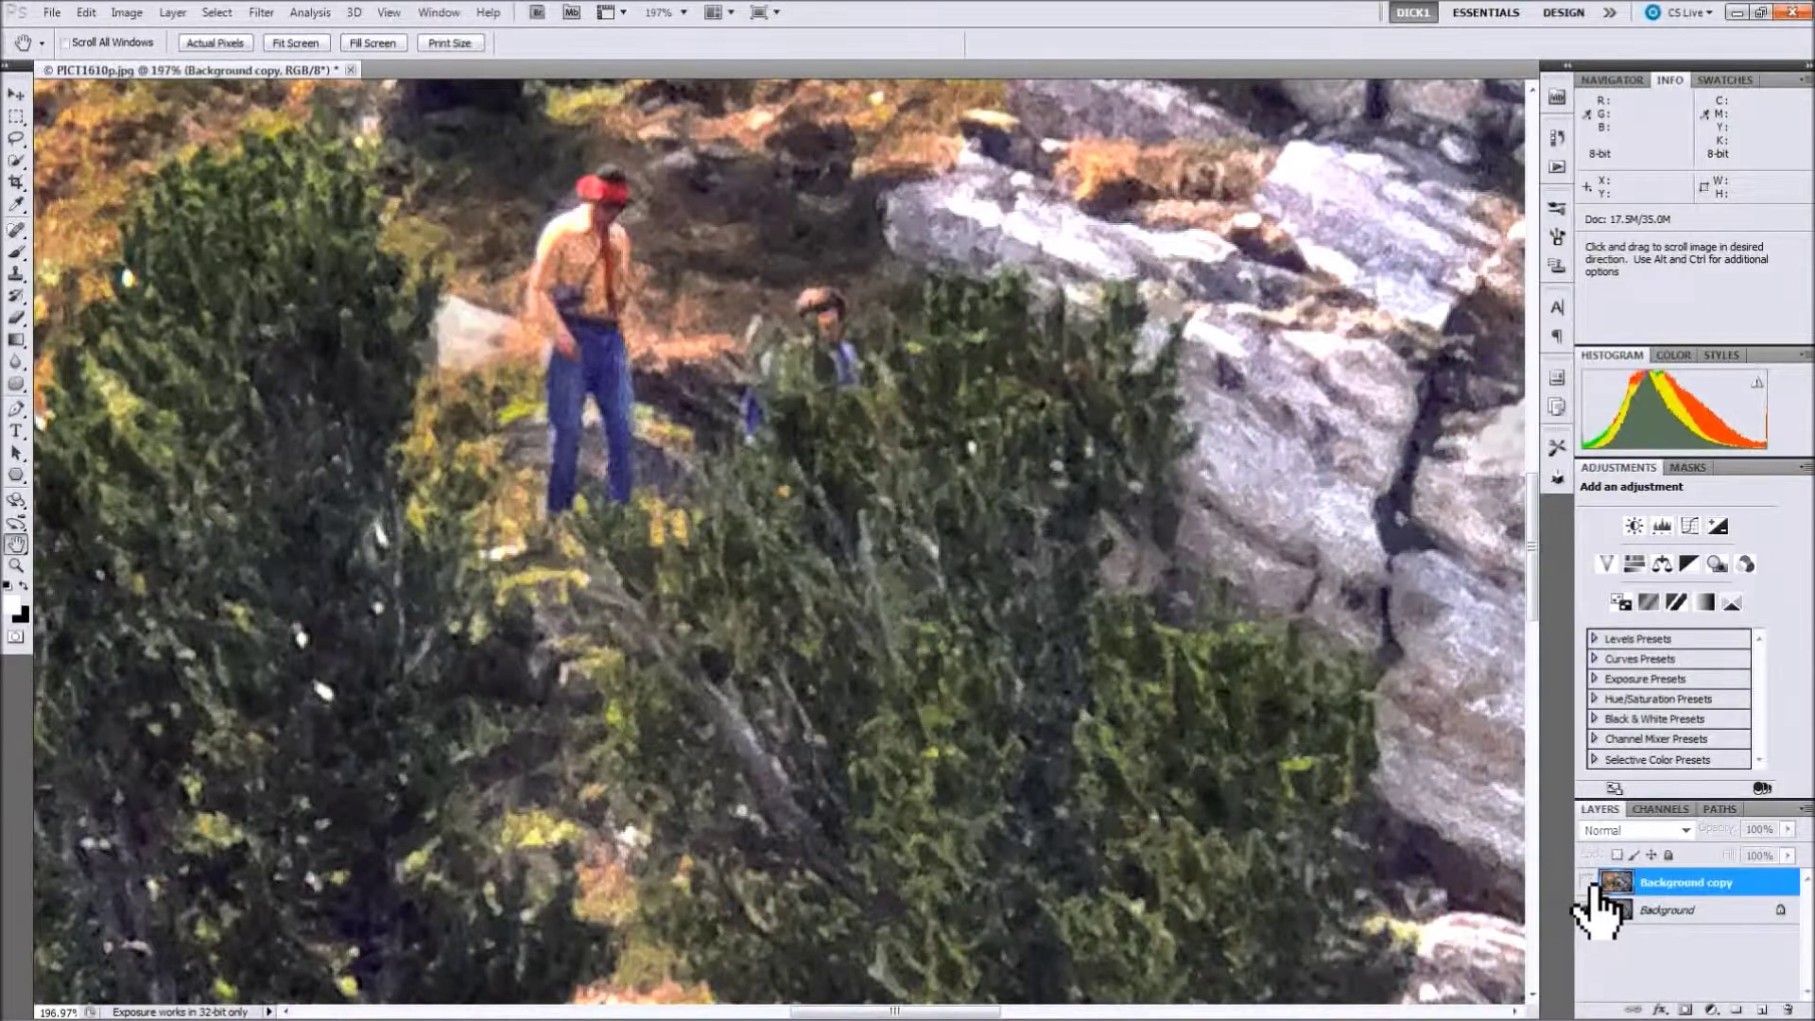
left_click(1591, 883)
left_click(1591, 883)
left_click(1590, 883)
left_click(1590, 883)
left_click(1590, 883)
left_click(1591, 883)
left_click(1591, 883)
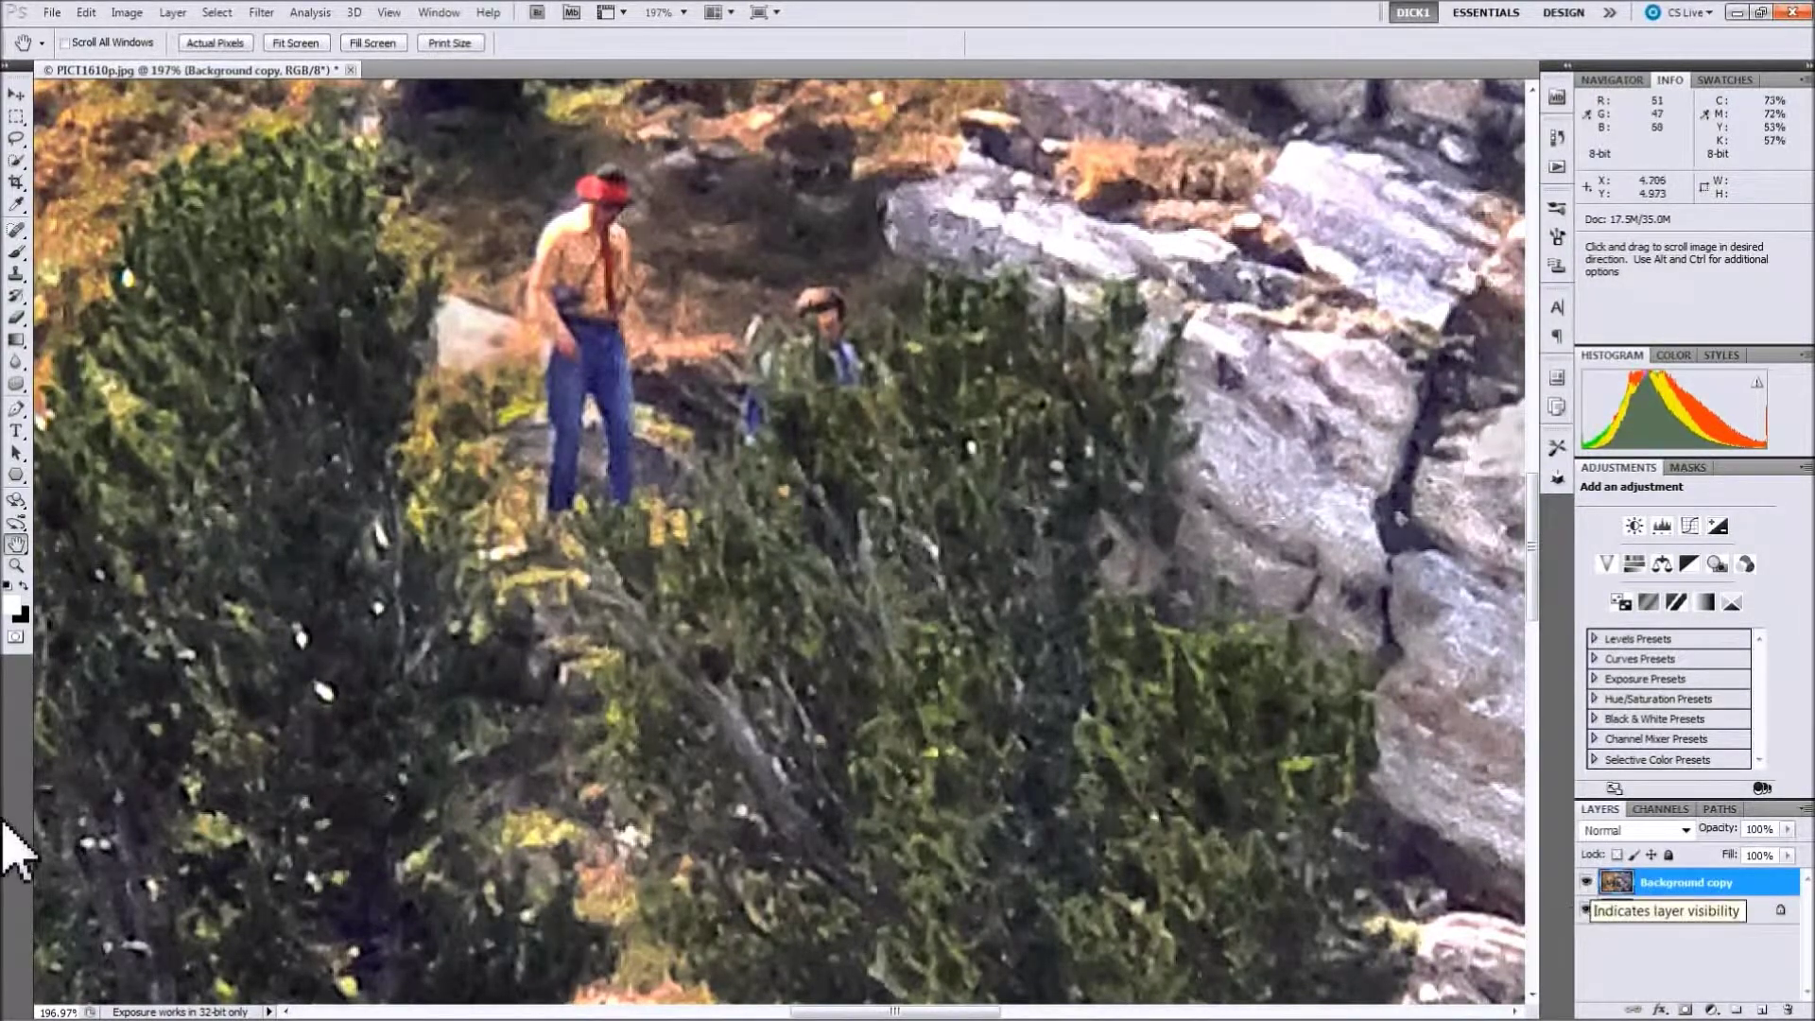
double_click(17, 545)
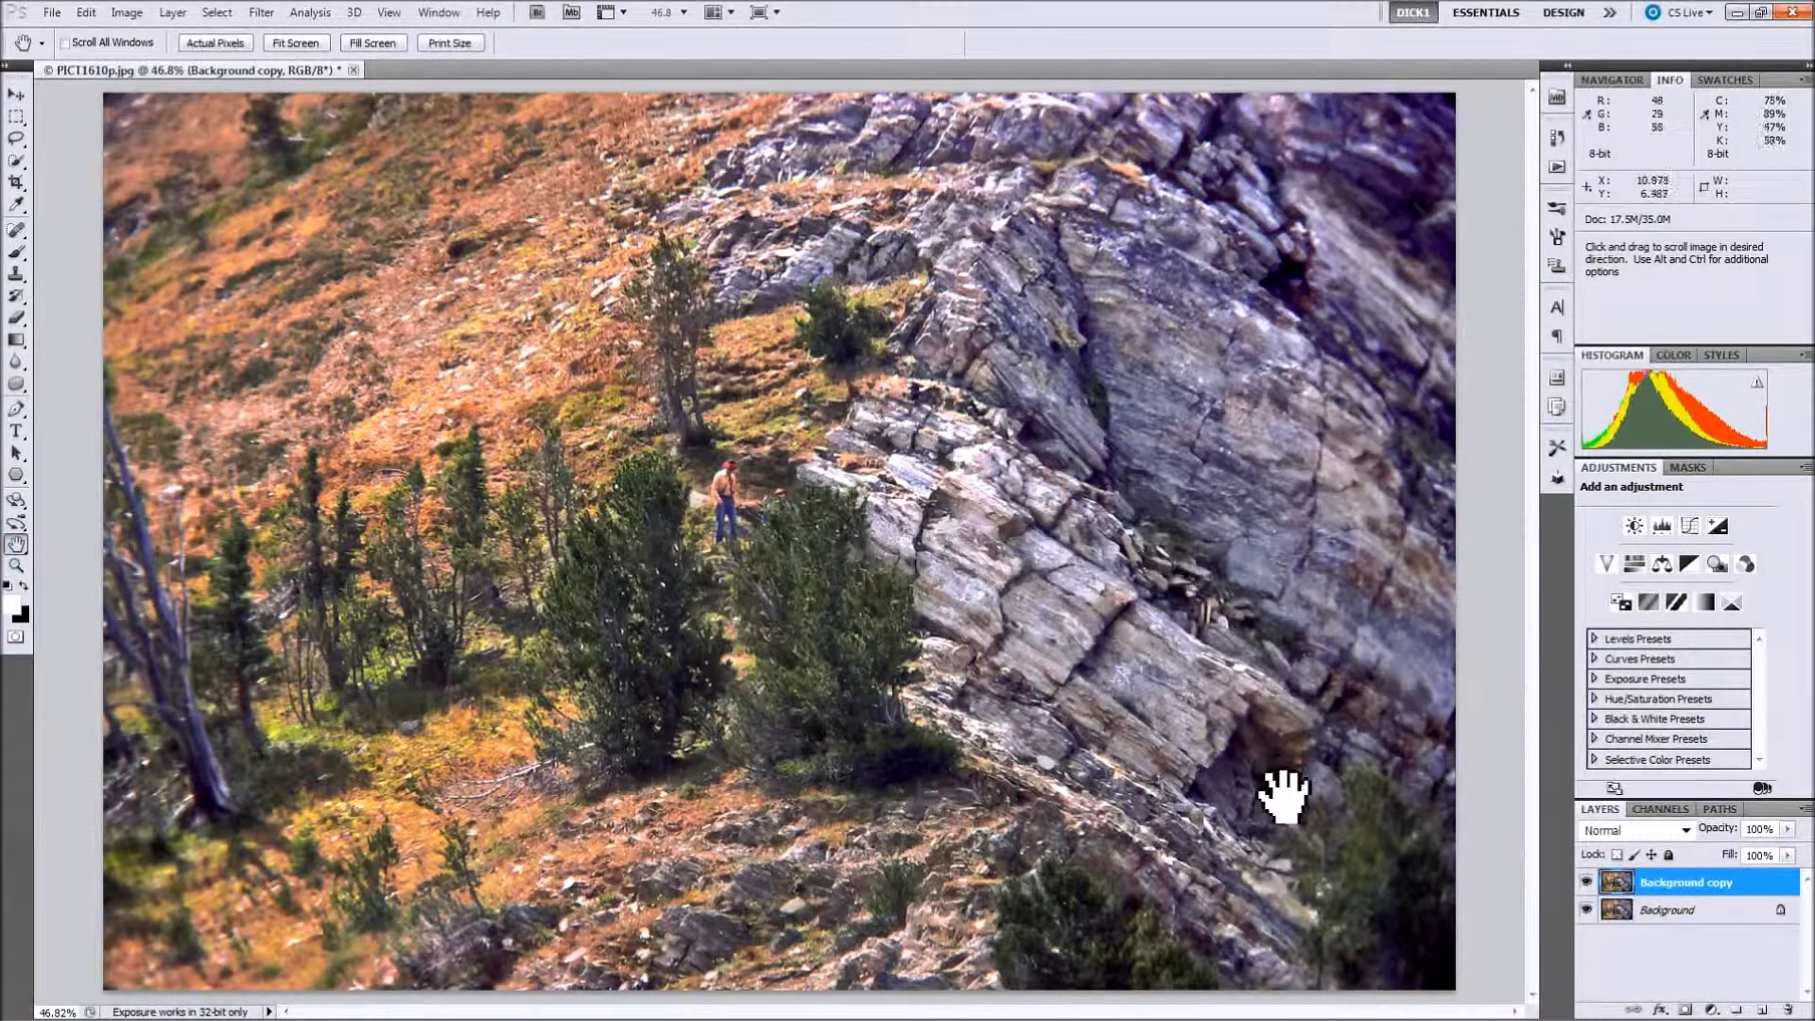
Flatten the sharpened copy and the background into one layer
left_click(170, 12)
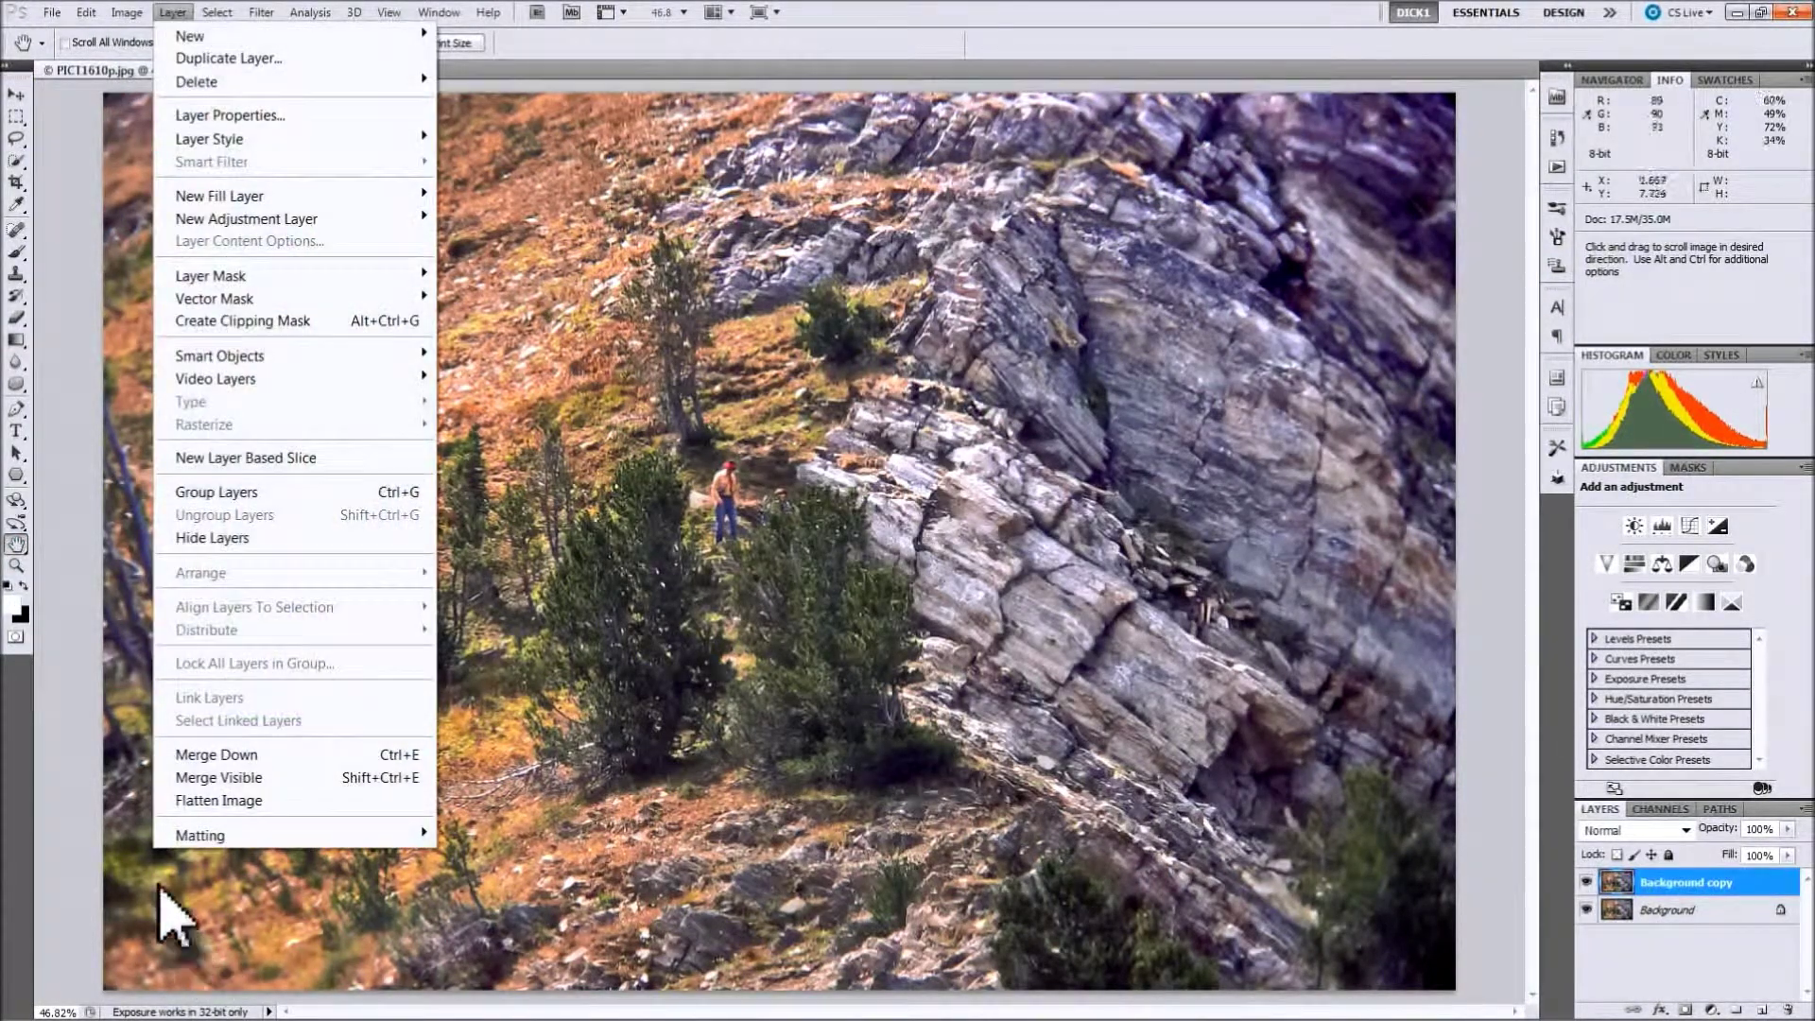
left_click(213, 800)
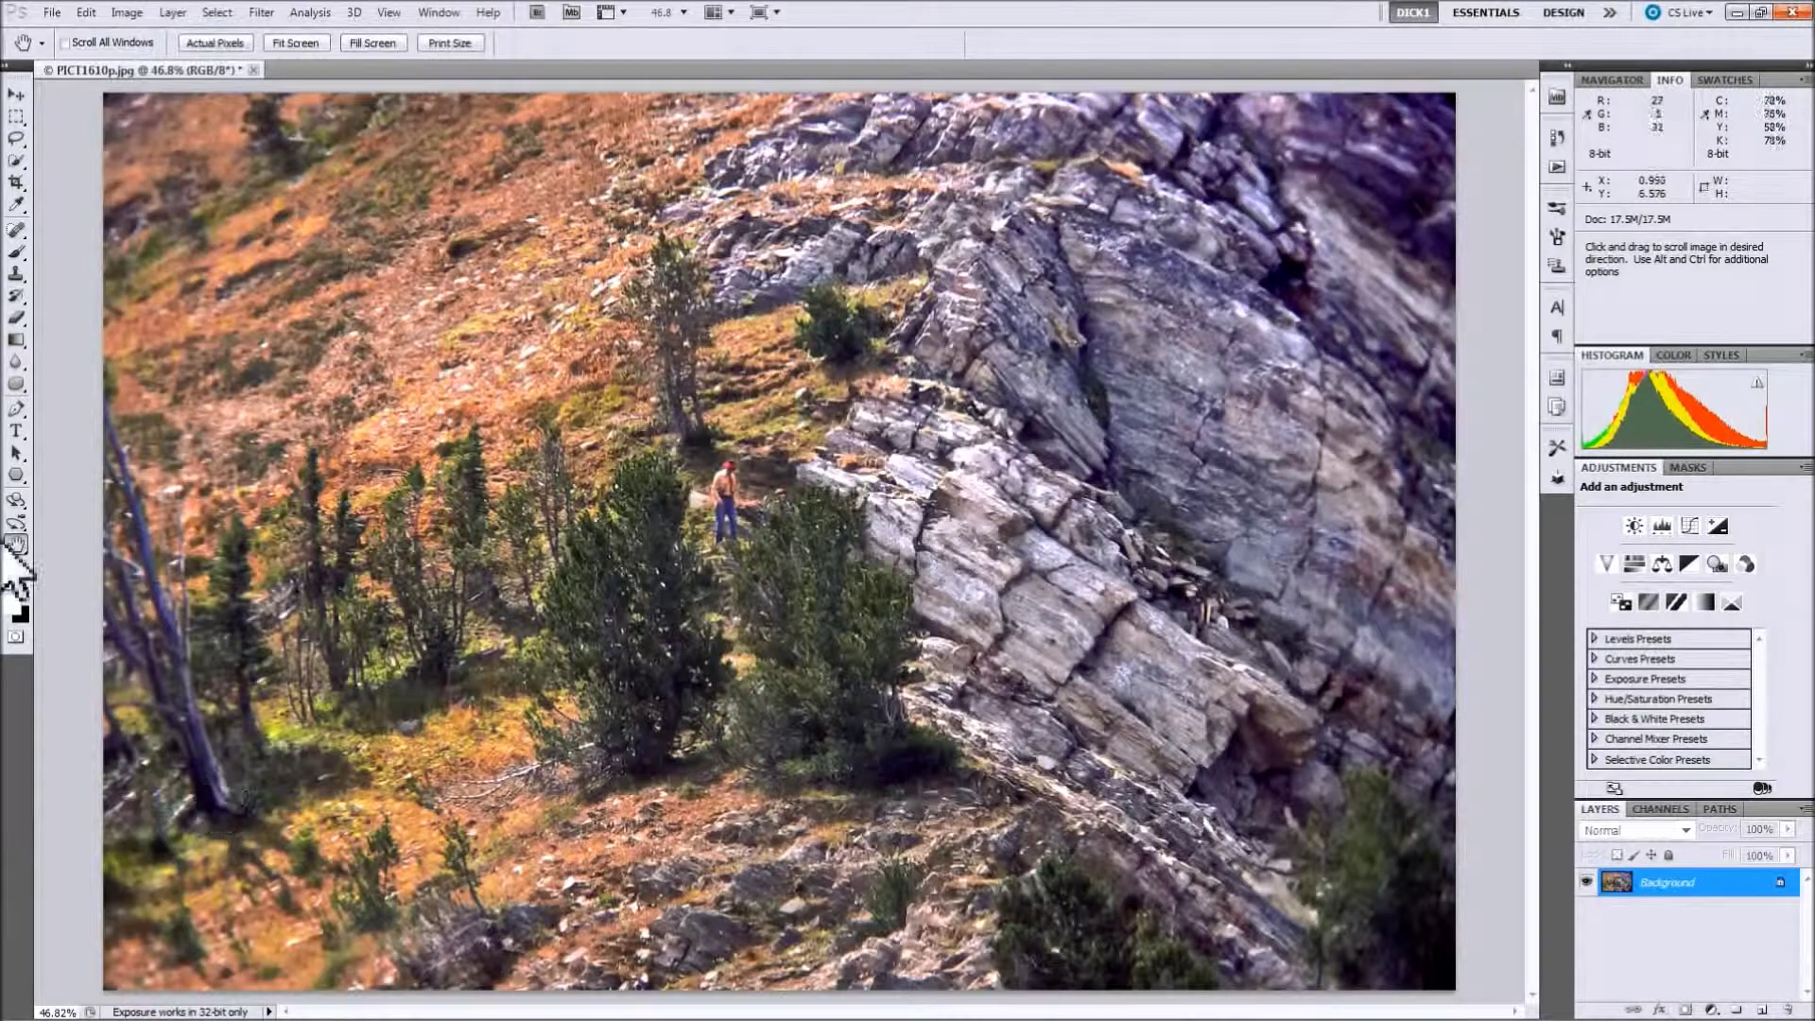
Save over the disk copy of PICT1610p.jpg as a baseline standard JPEG at quality 11 and close the image
left_click(52, 13)
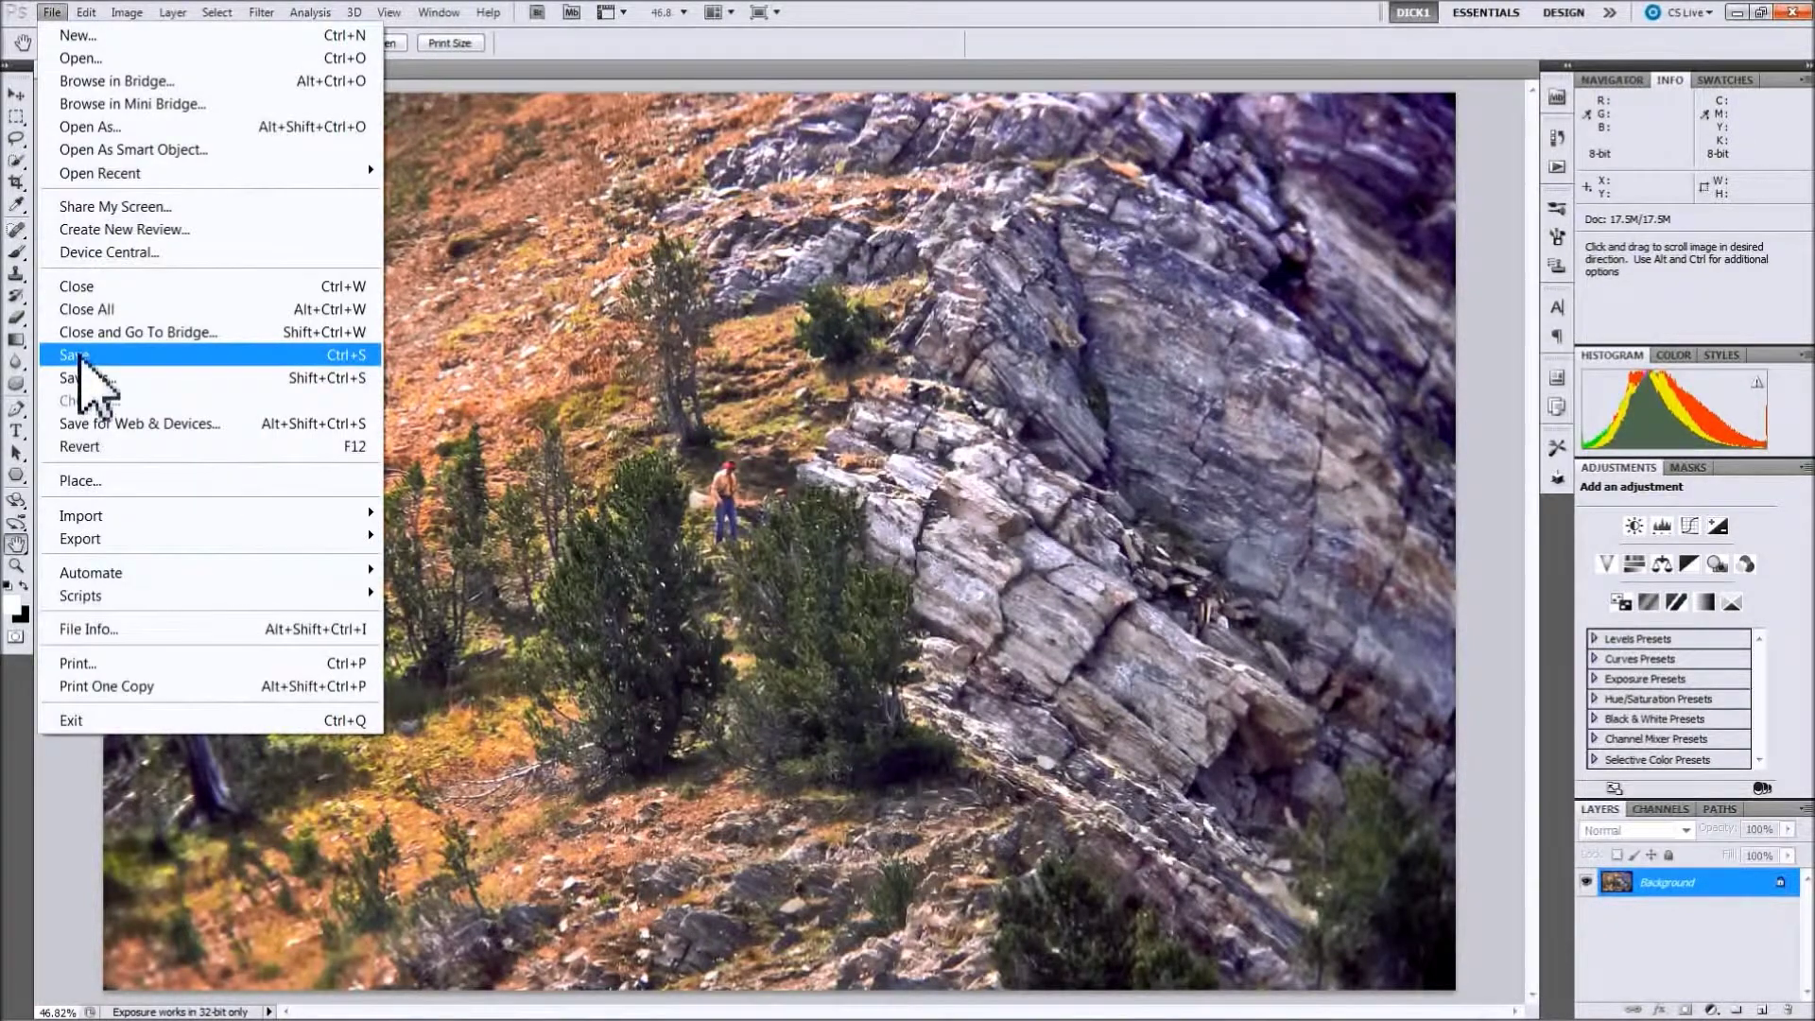
left_click(79, 362)
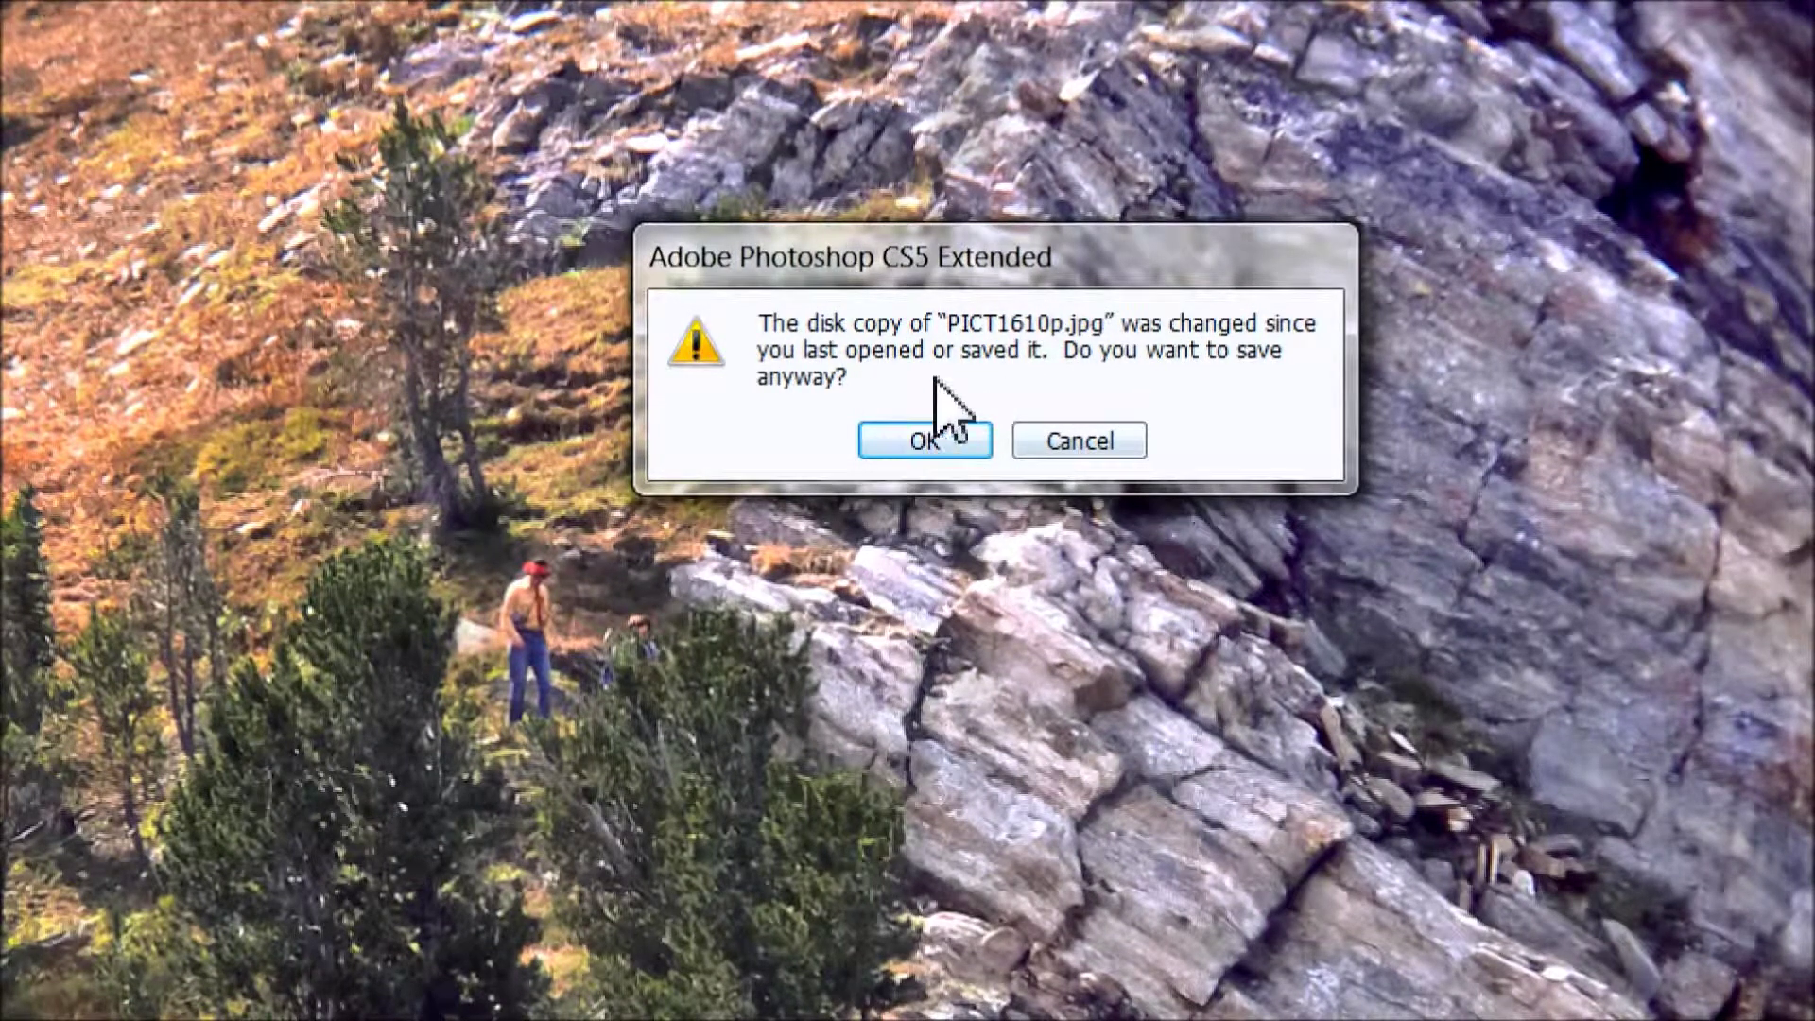
left_click(929, 435)
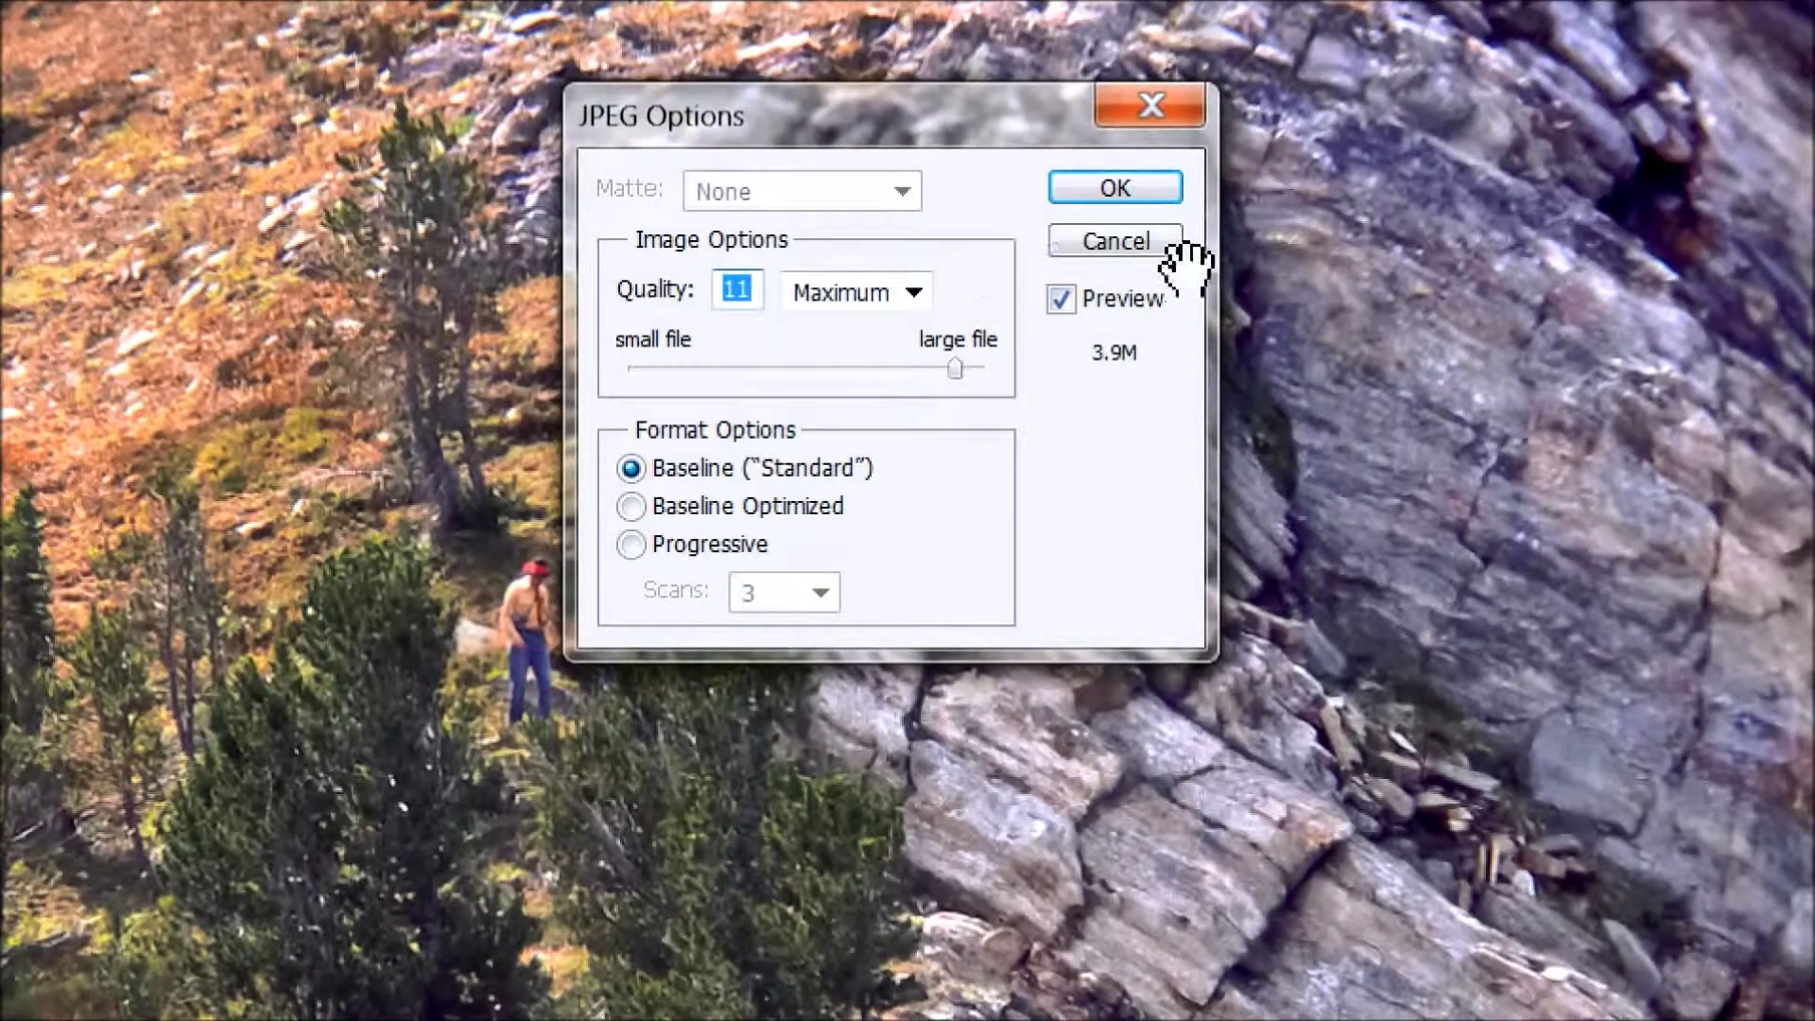
key("Return")
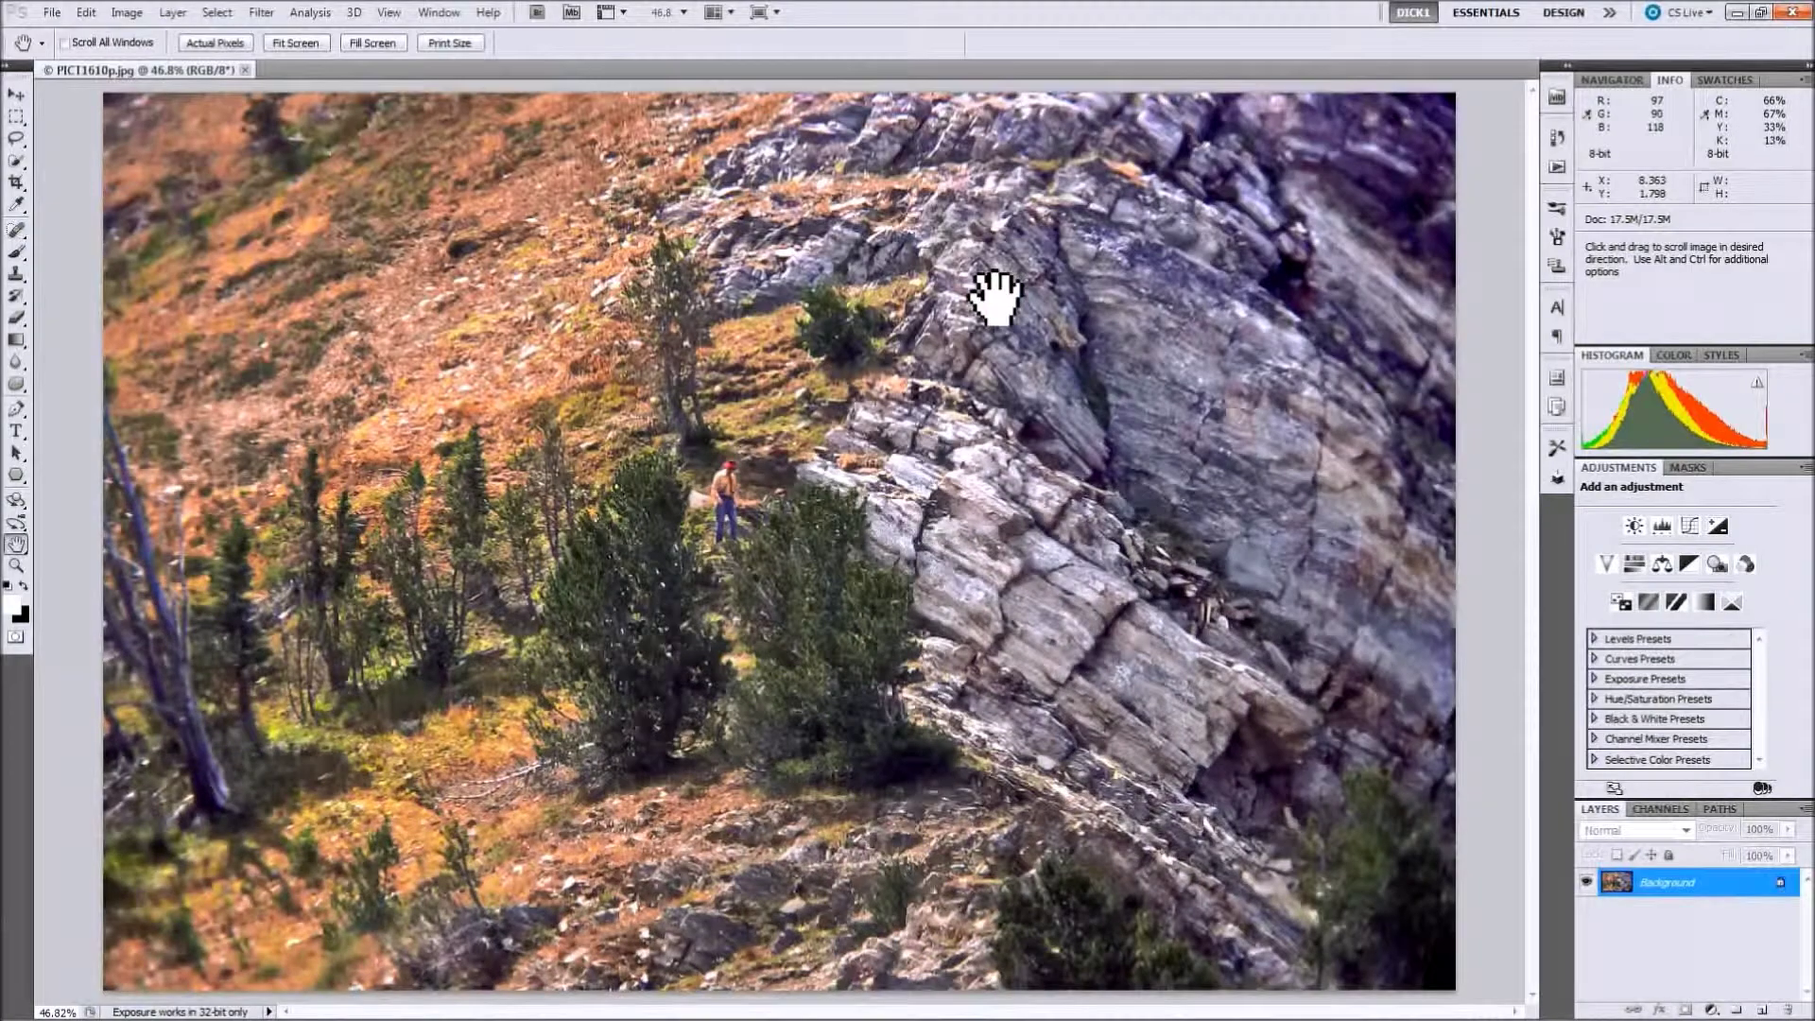
left_click(245, 70)
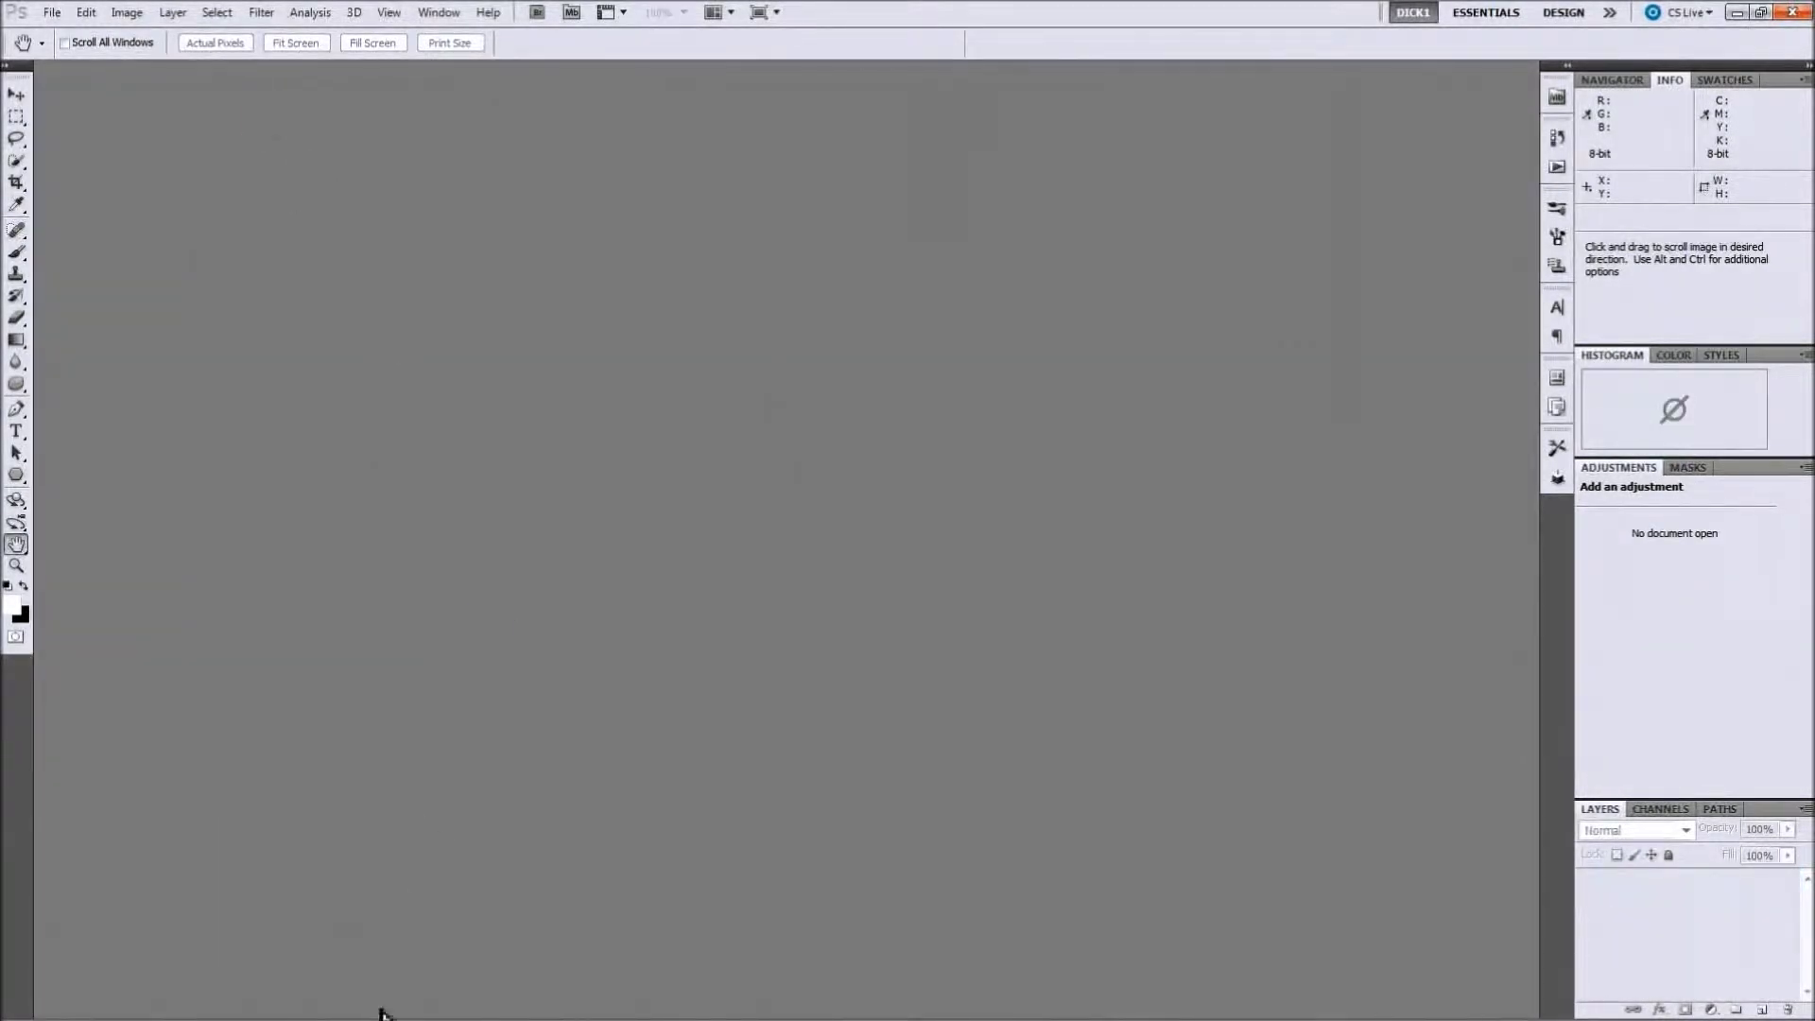
Switch to Lightroom and import the externally changed metadata settings of PICT1610p.jpg from disk
left_click(286, 1012)
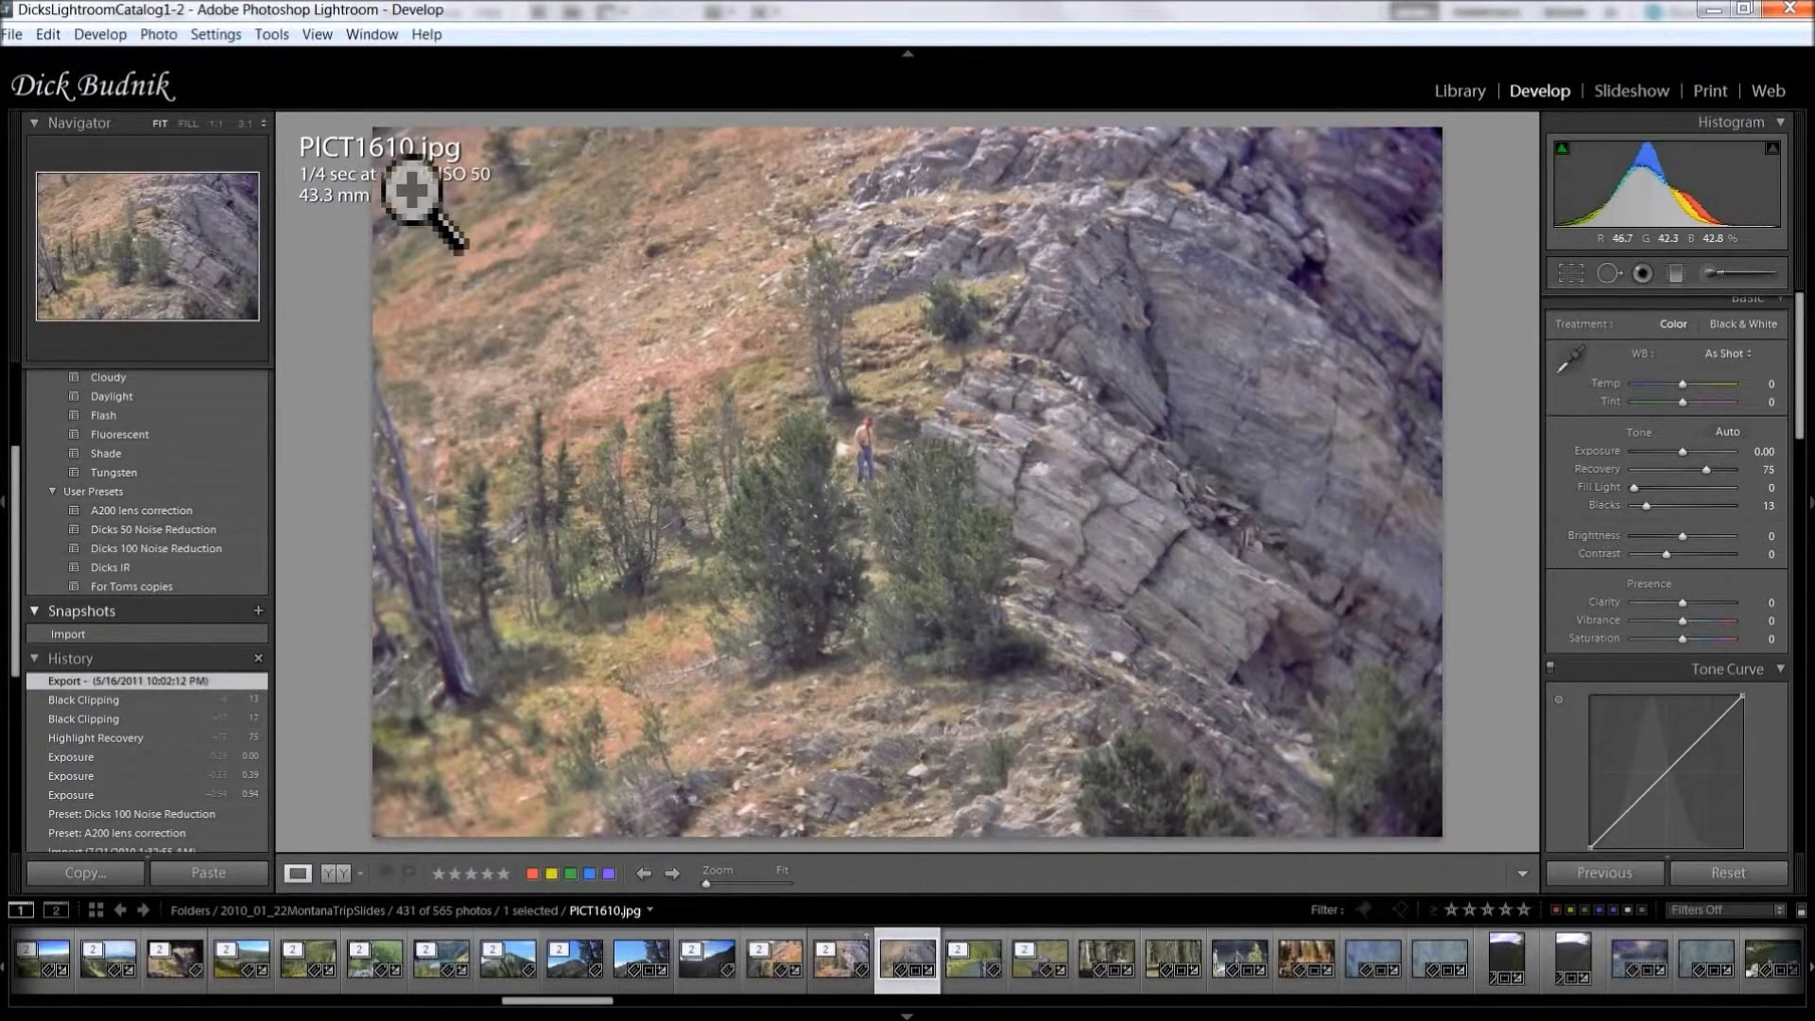
left_click(839, 960)
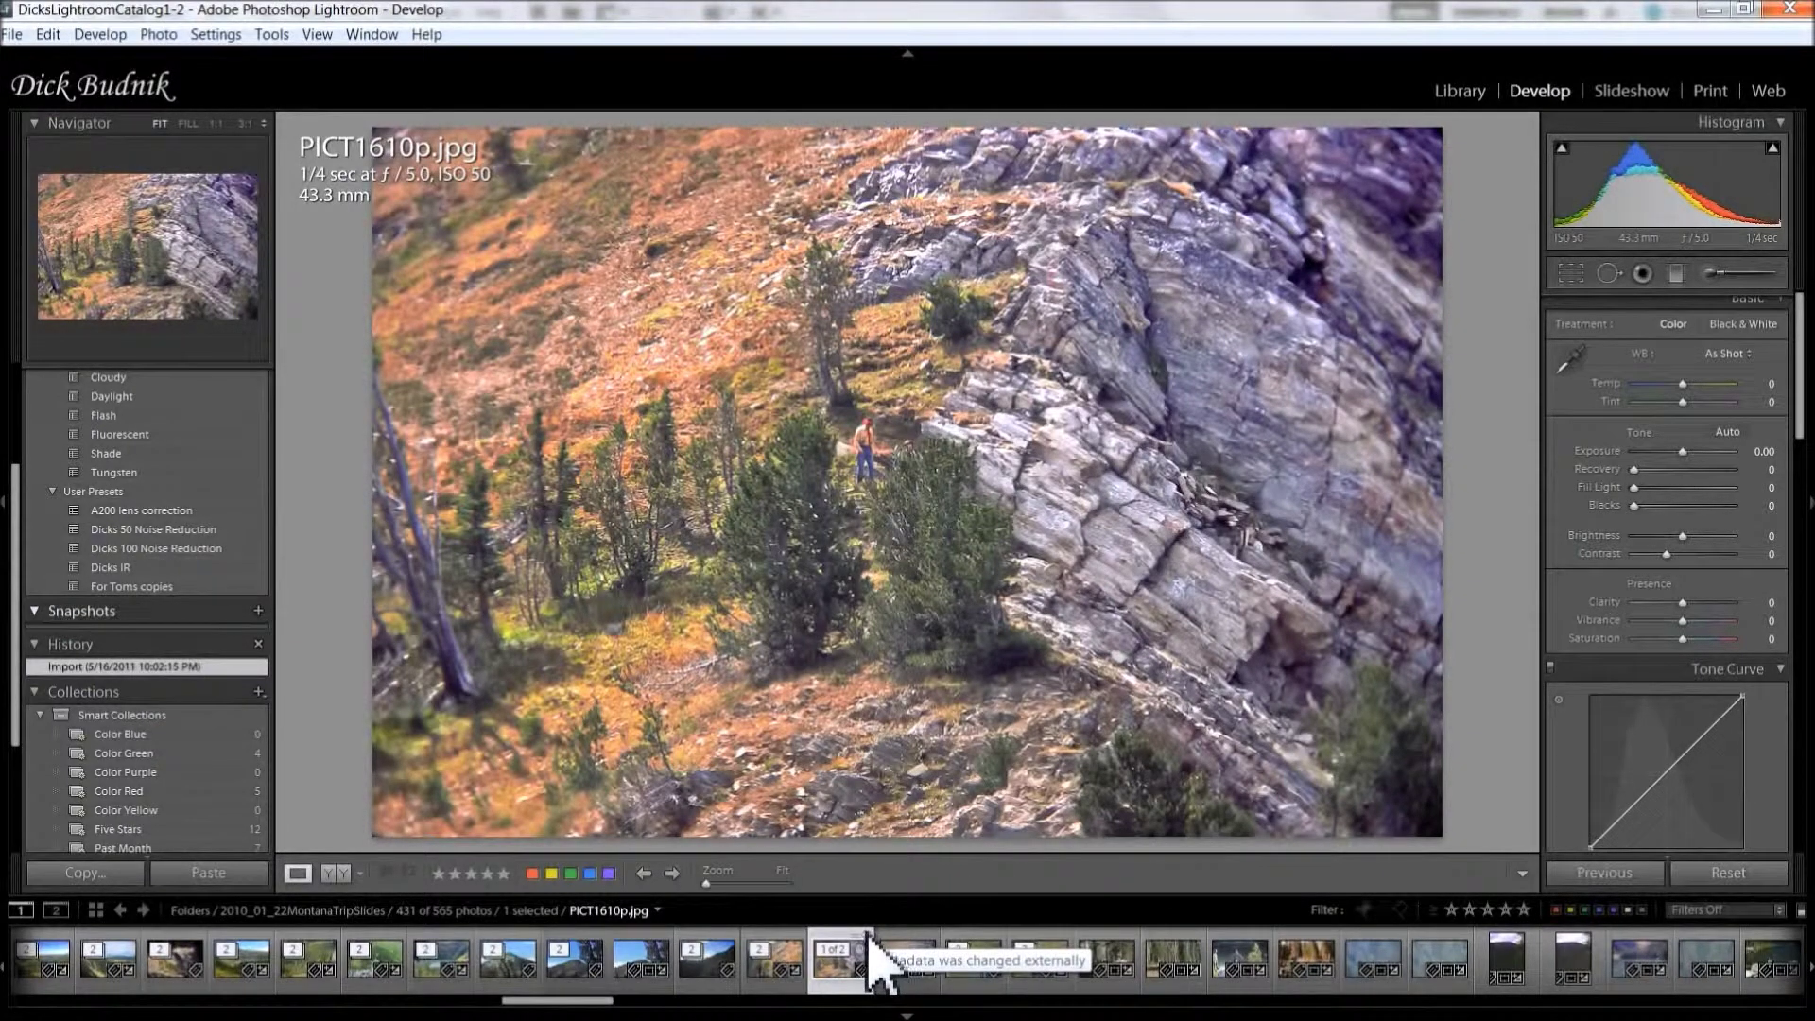
left_click(867, 938)
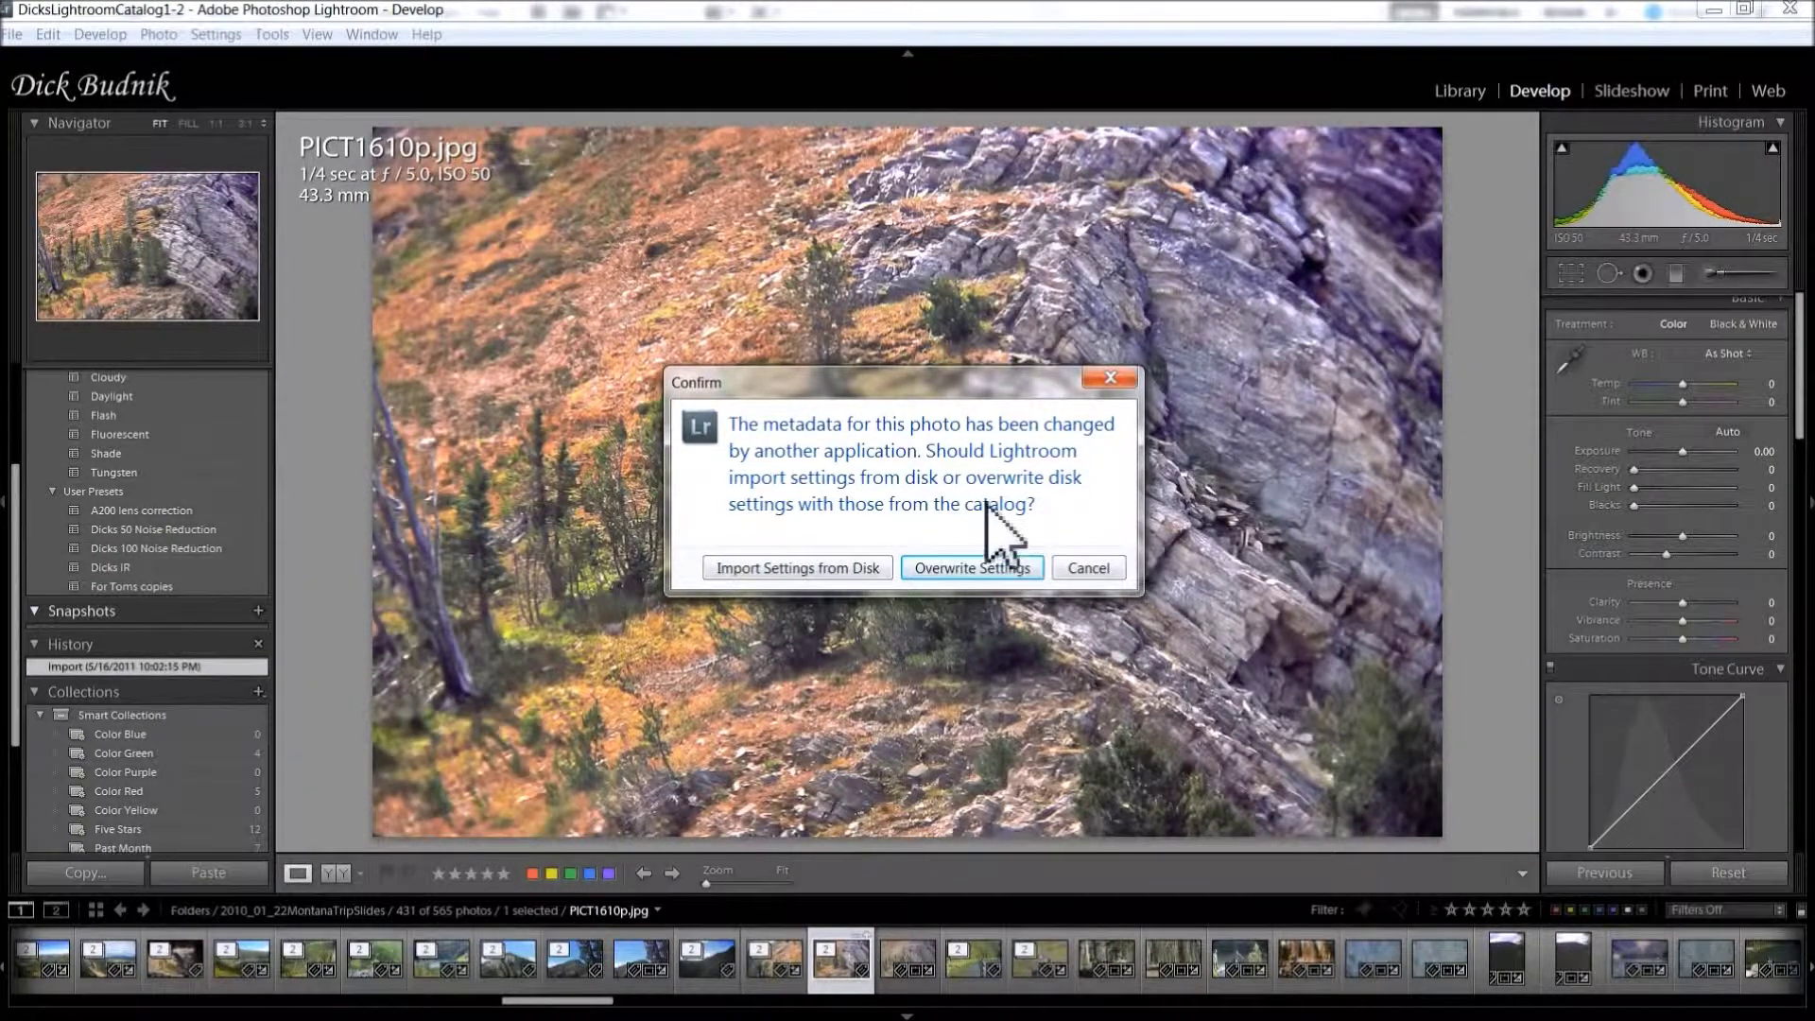
left_click(802, 568)
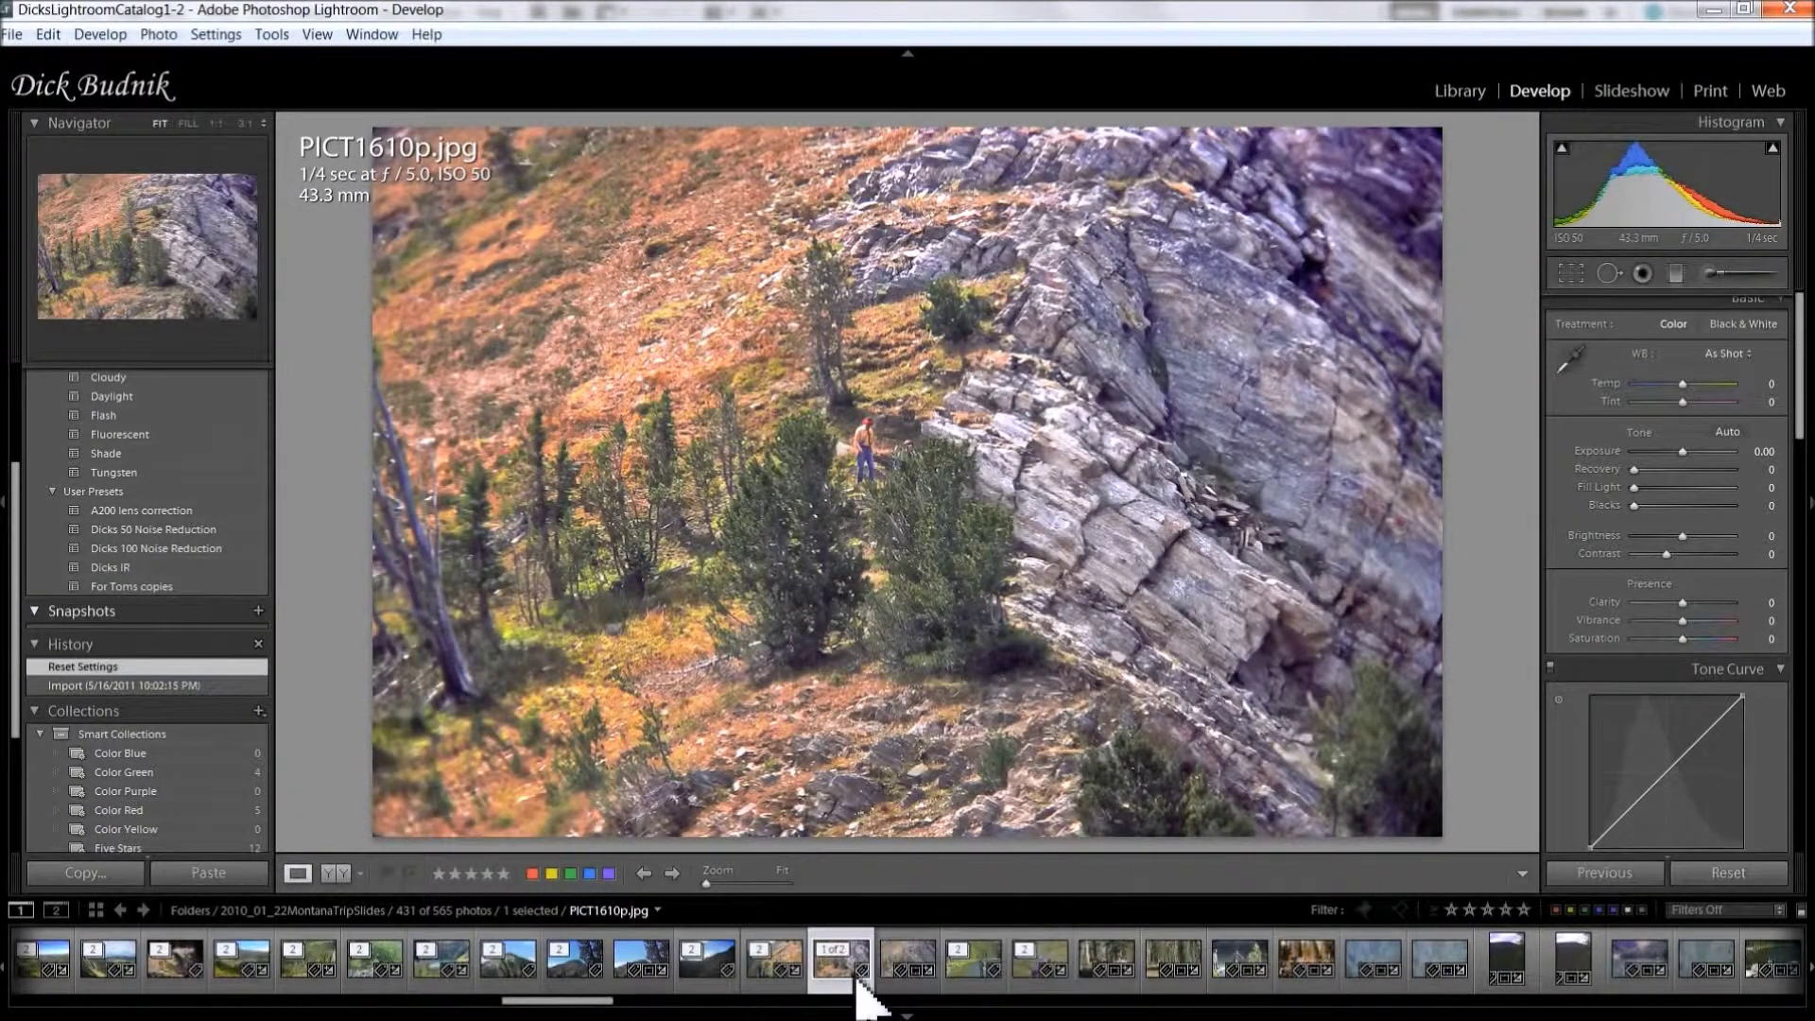
Collapse the stack that holds PICT1610p.jpg and its original slide copy
right_click(845, 978)
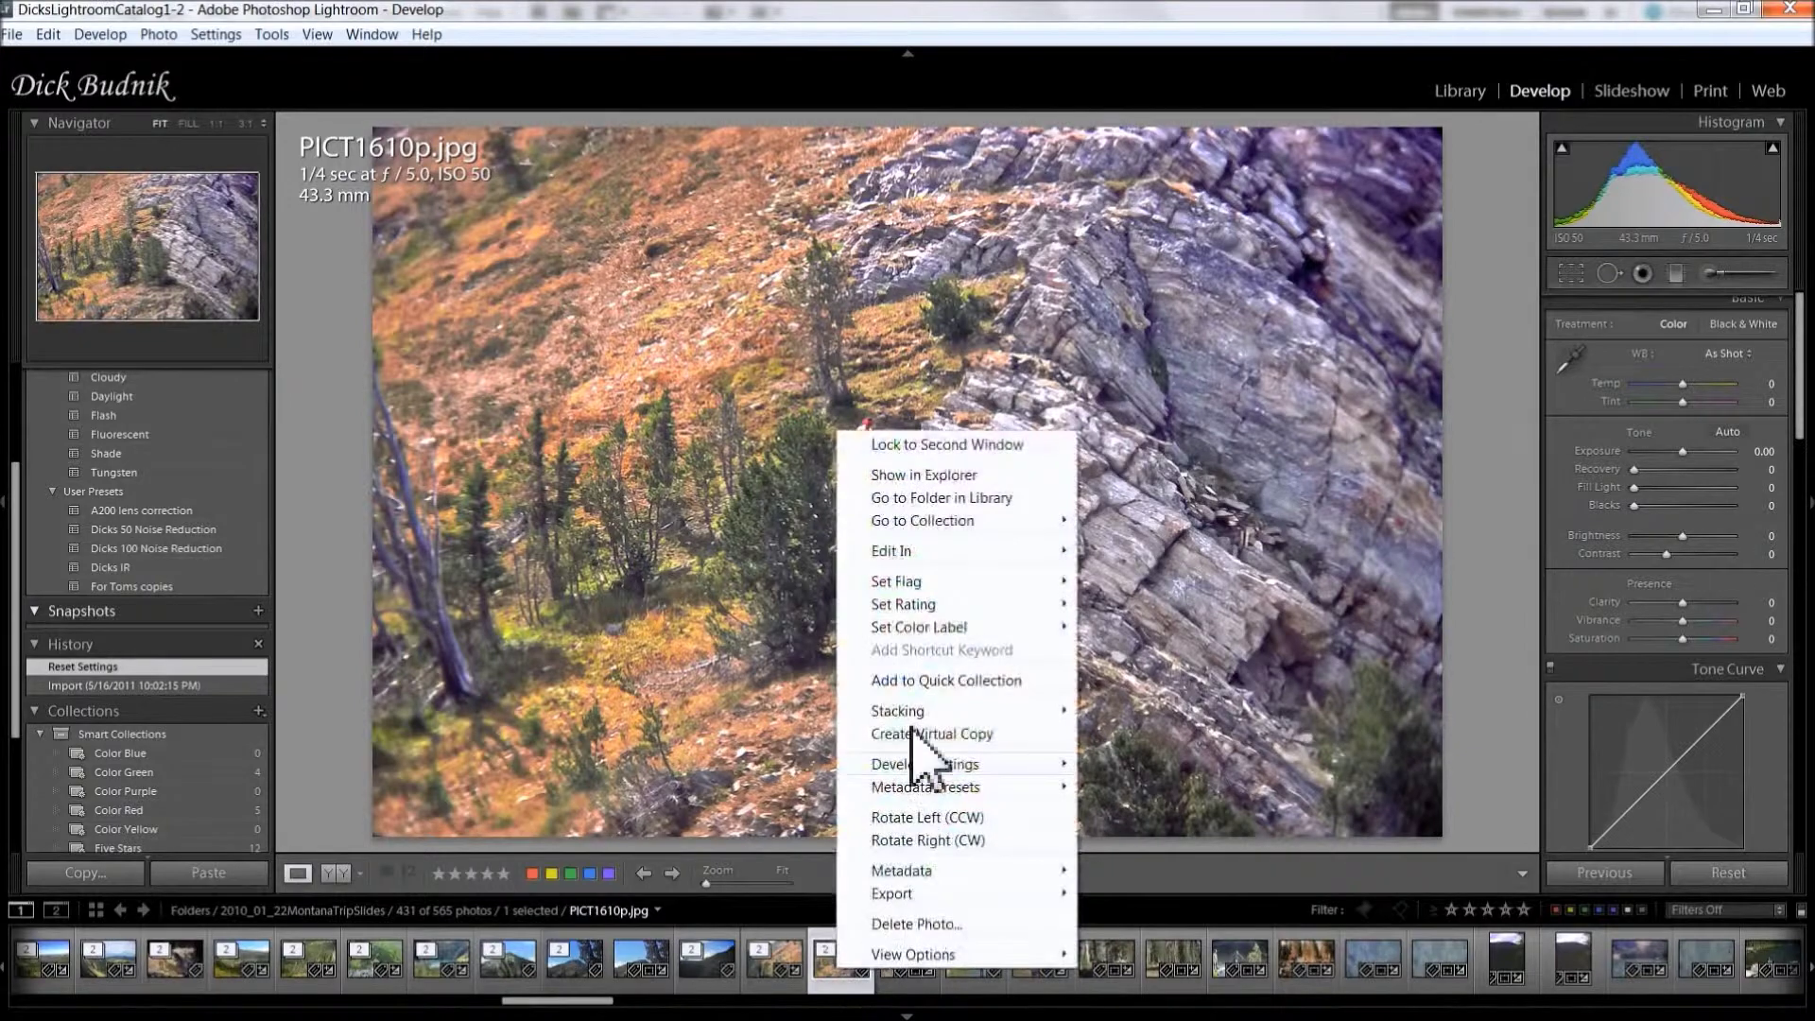
mouse_move(915, 713)
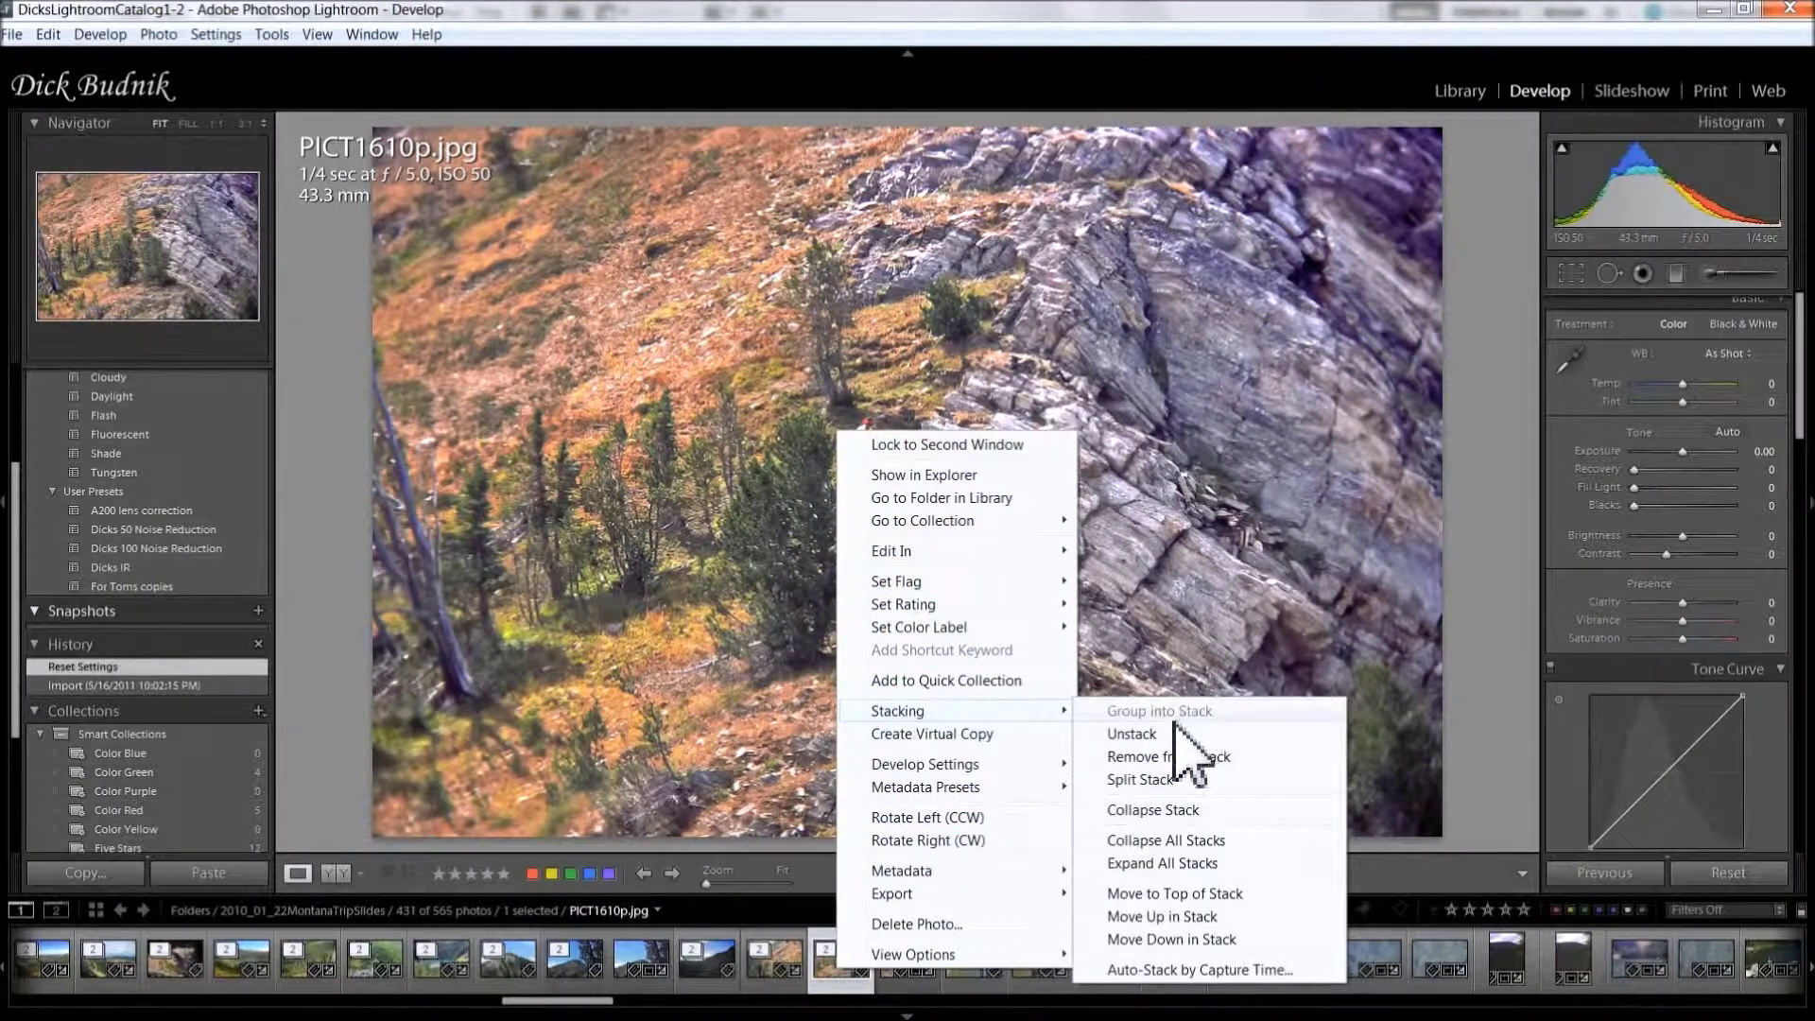
left_click(1149, 810)
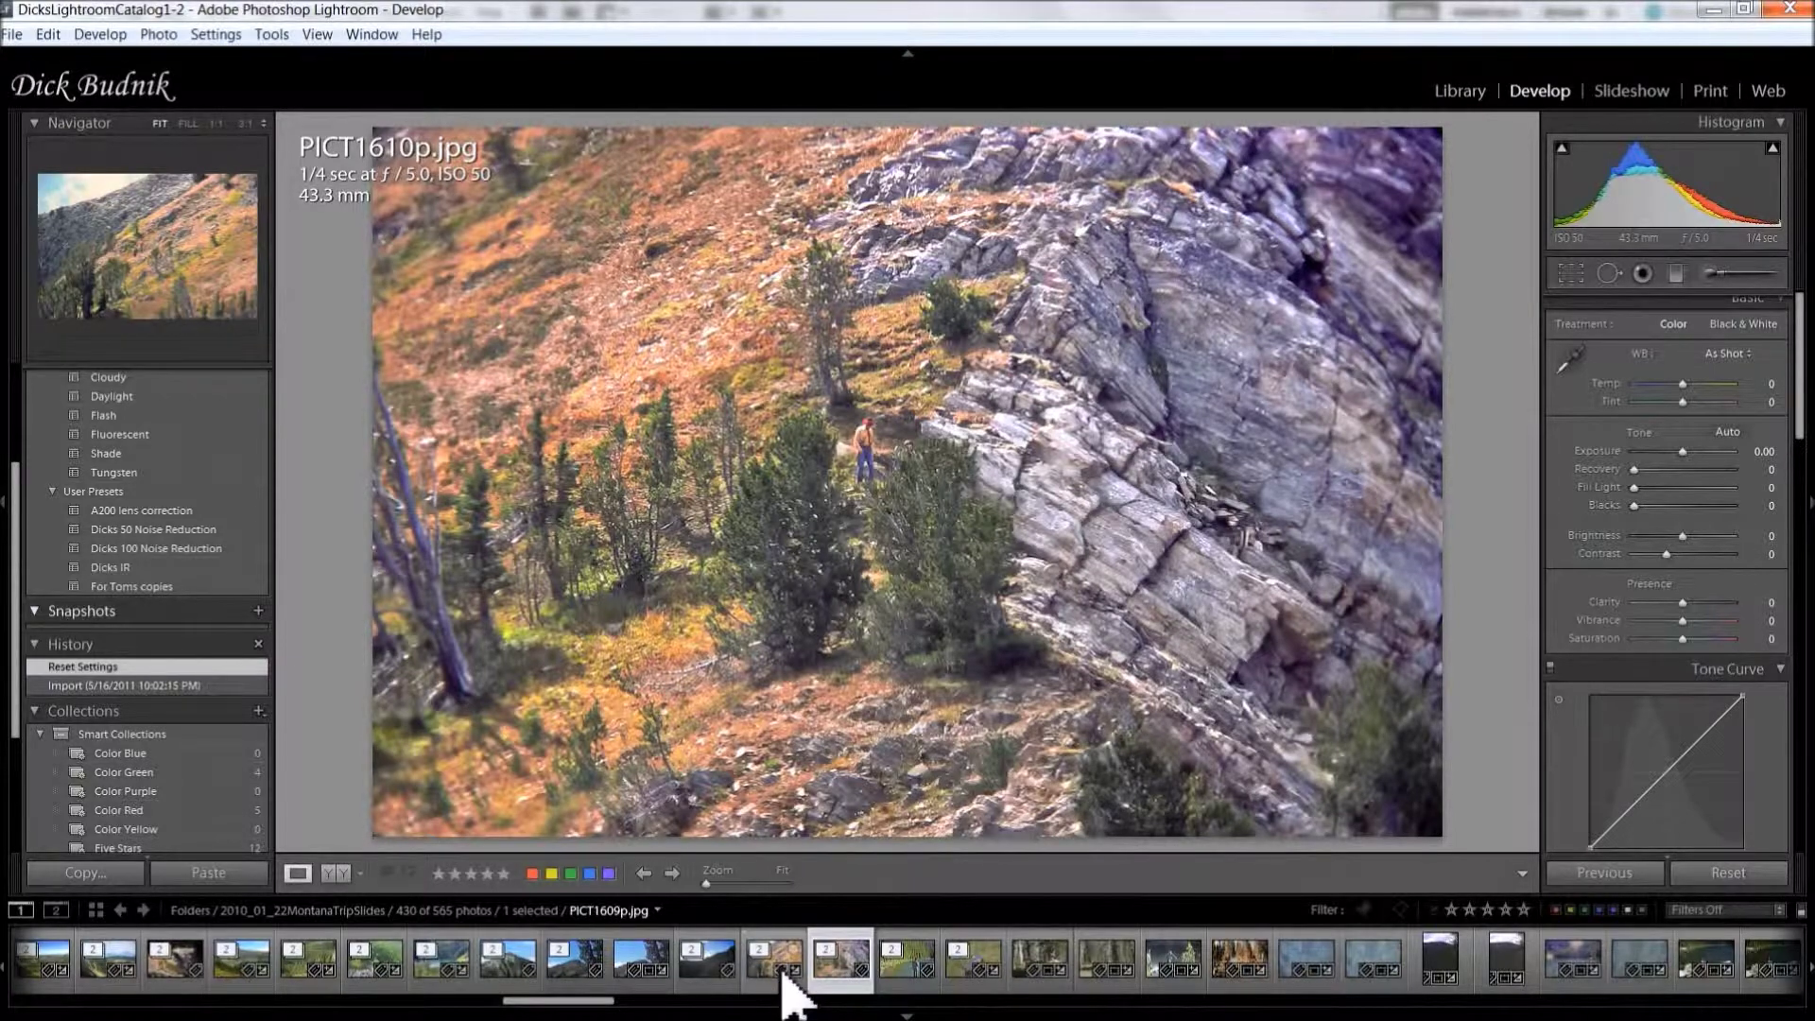
Show the photos in the Library's loupe view and browse the slide copies from PICT1608p.jpg to PICT1611p.jpg
key("e")
left_click(707, 960)
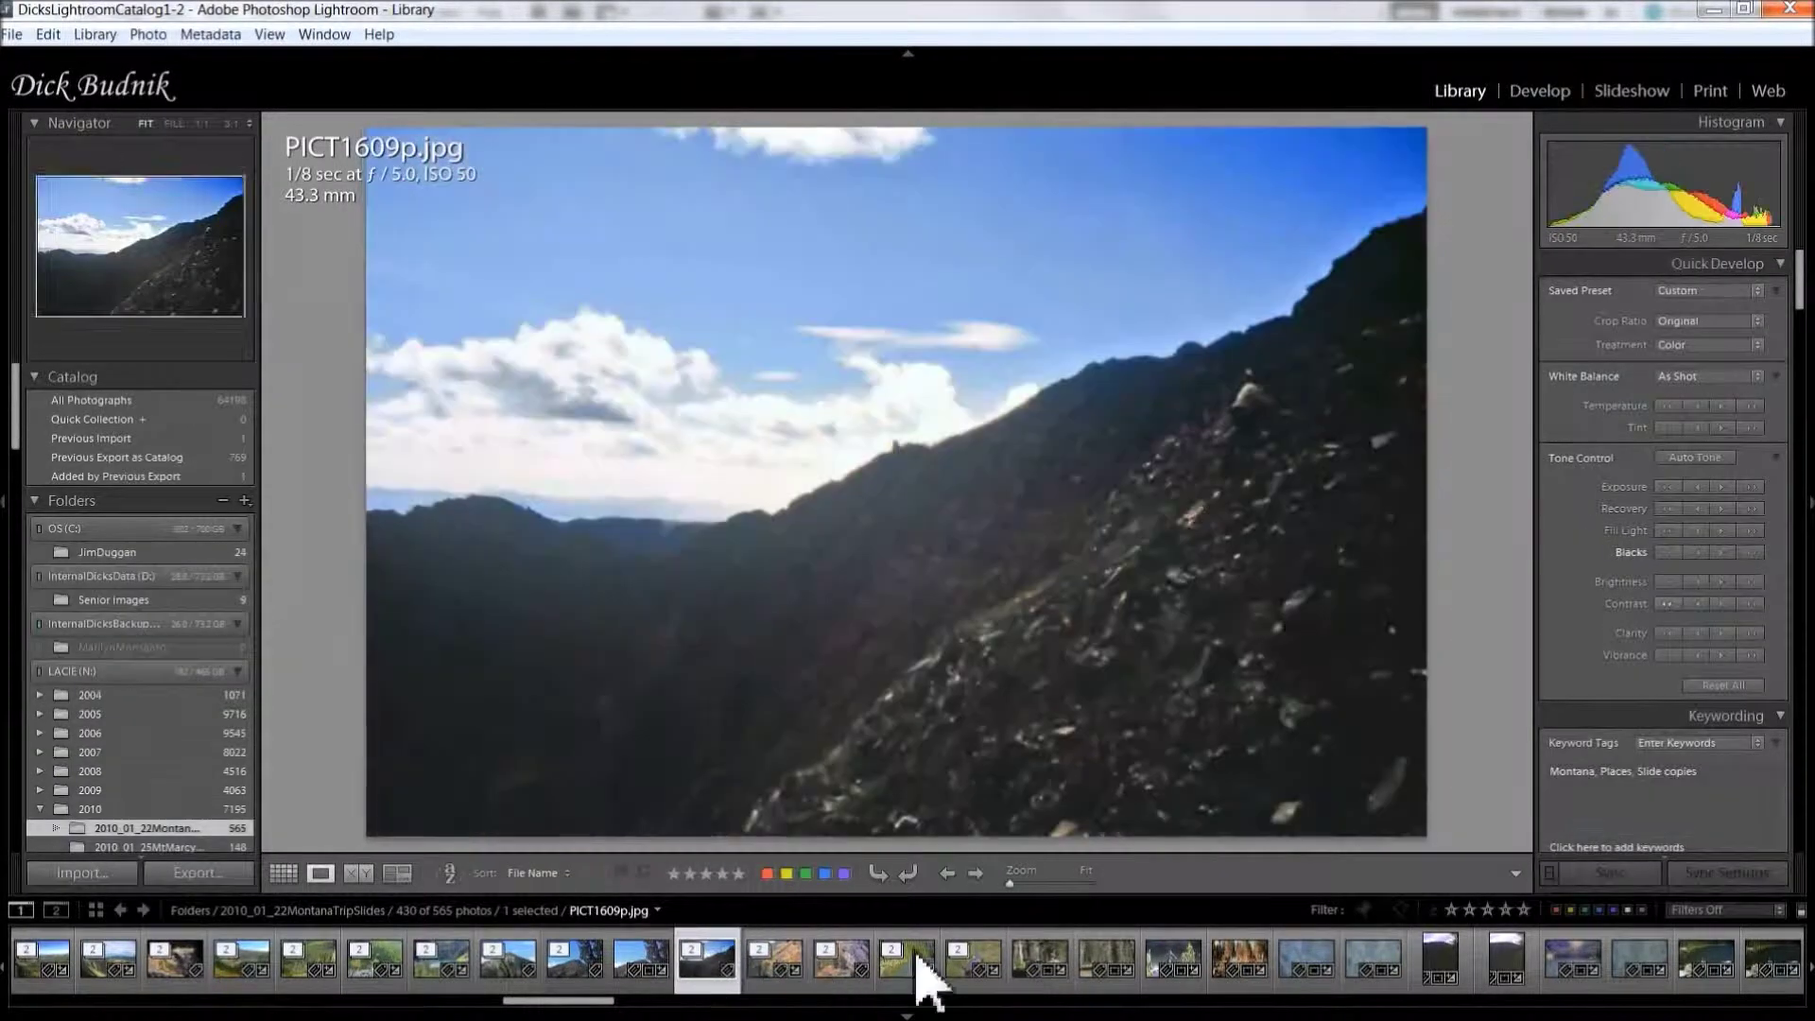
left_click(976, 874)
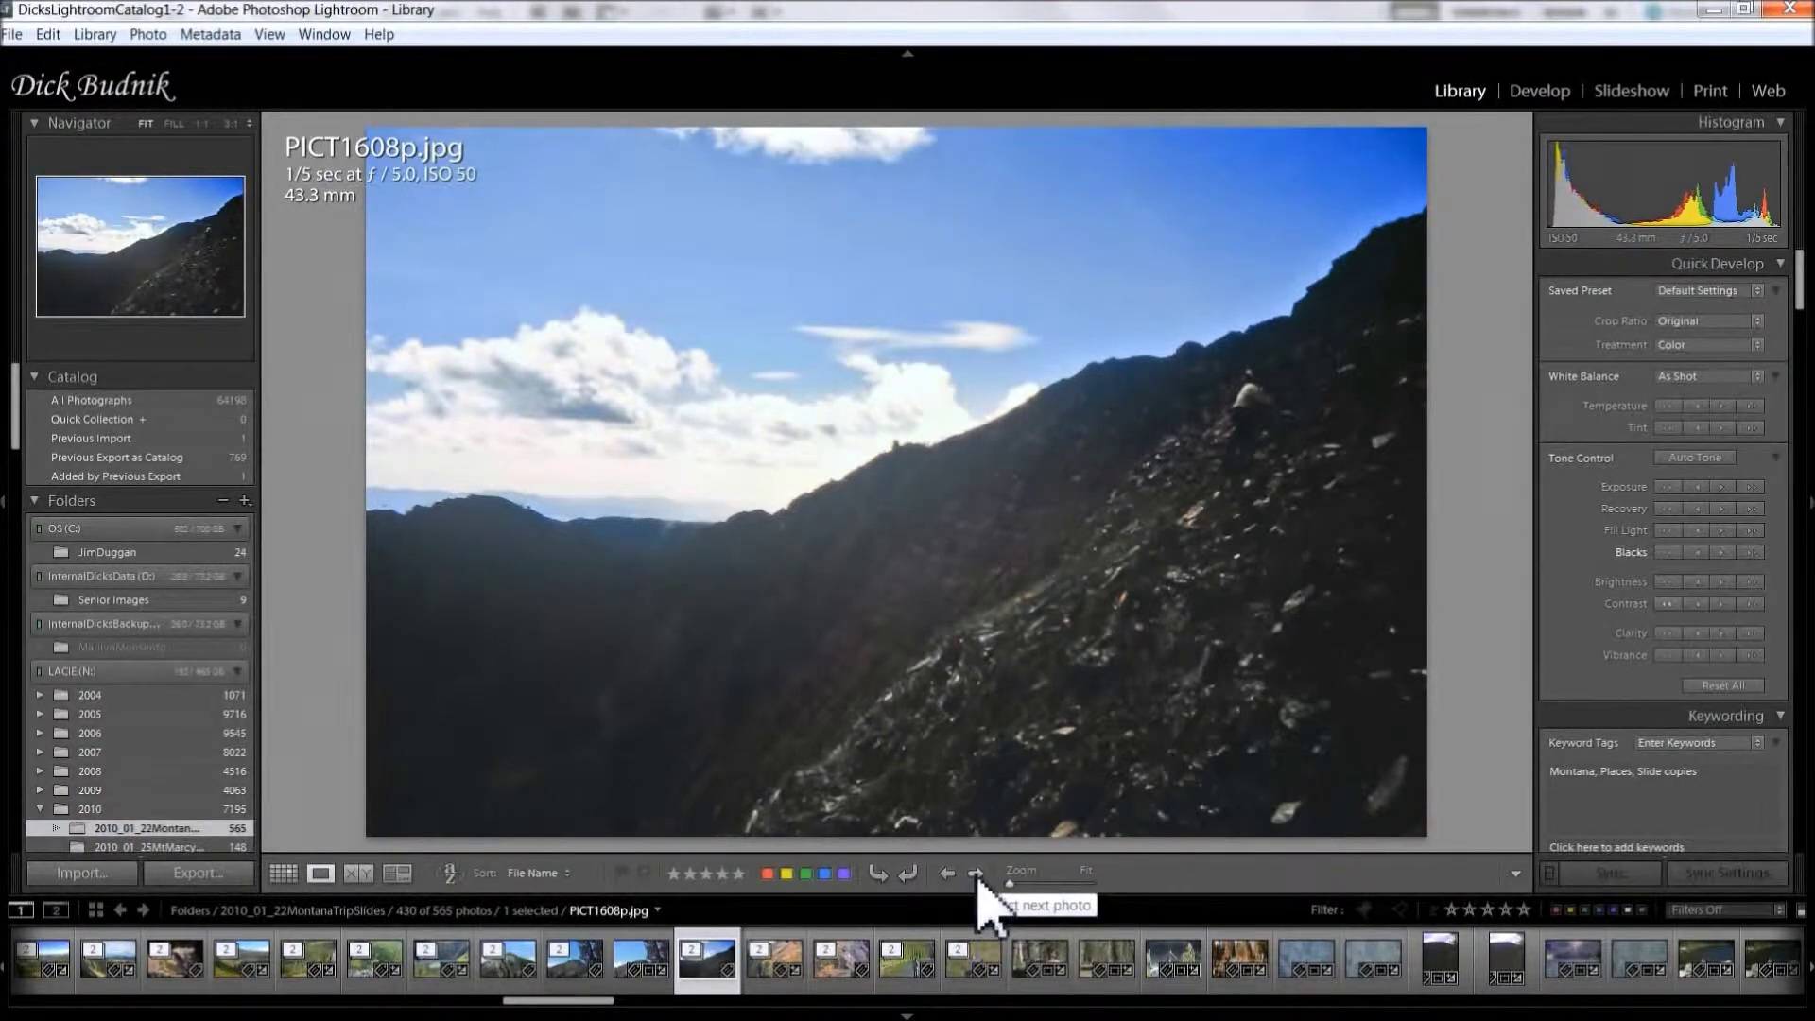
left_click(977, 874)
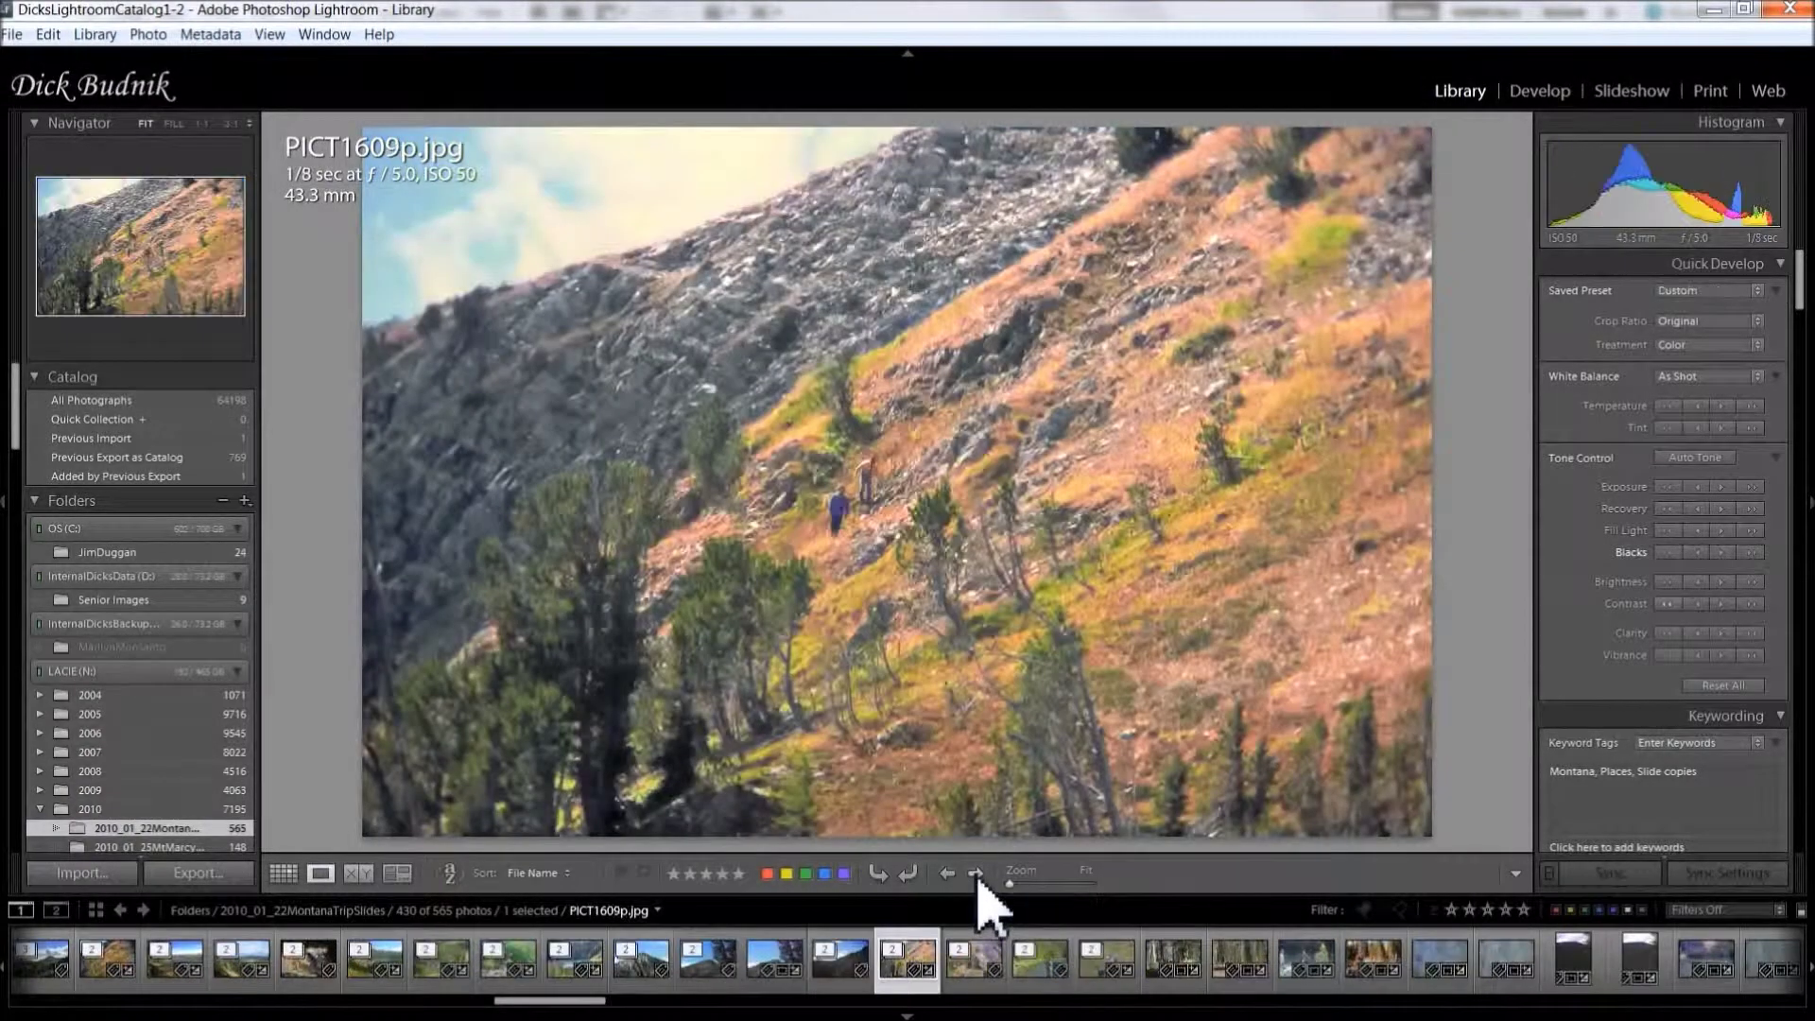
left_click(977, 874)
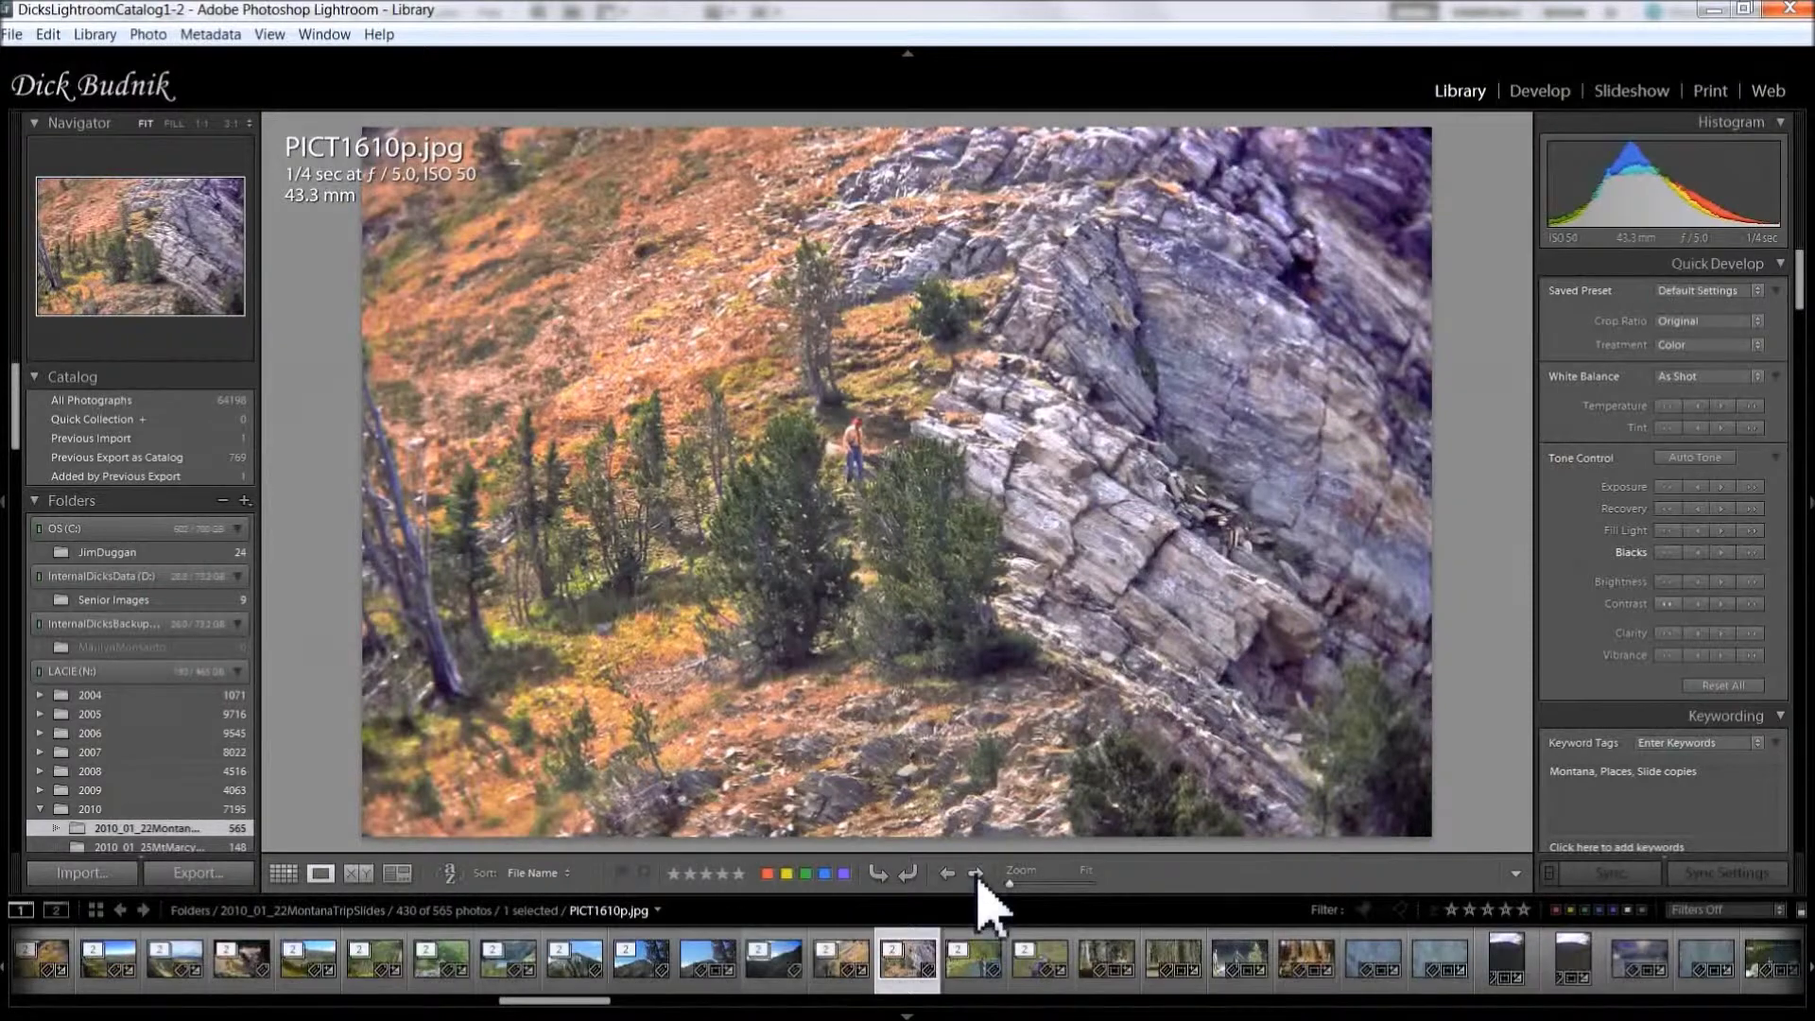
left_click(976, 874)
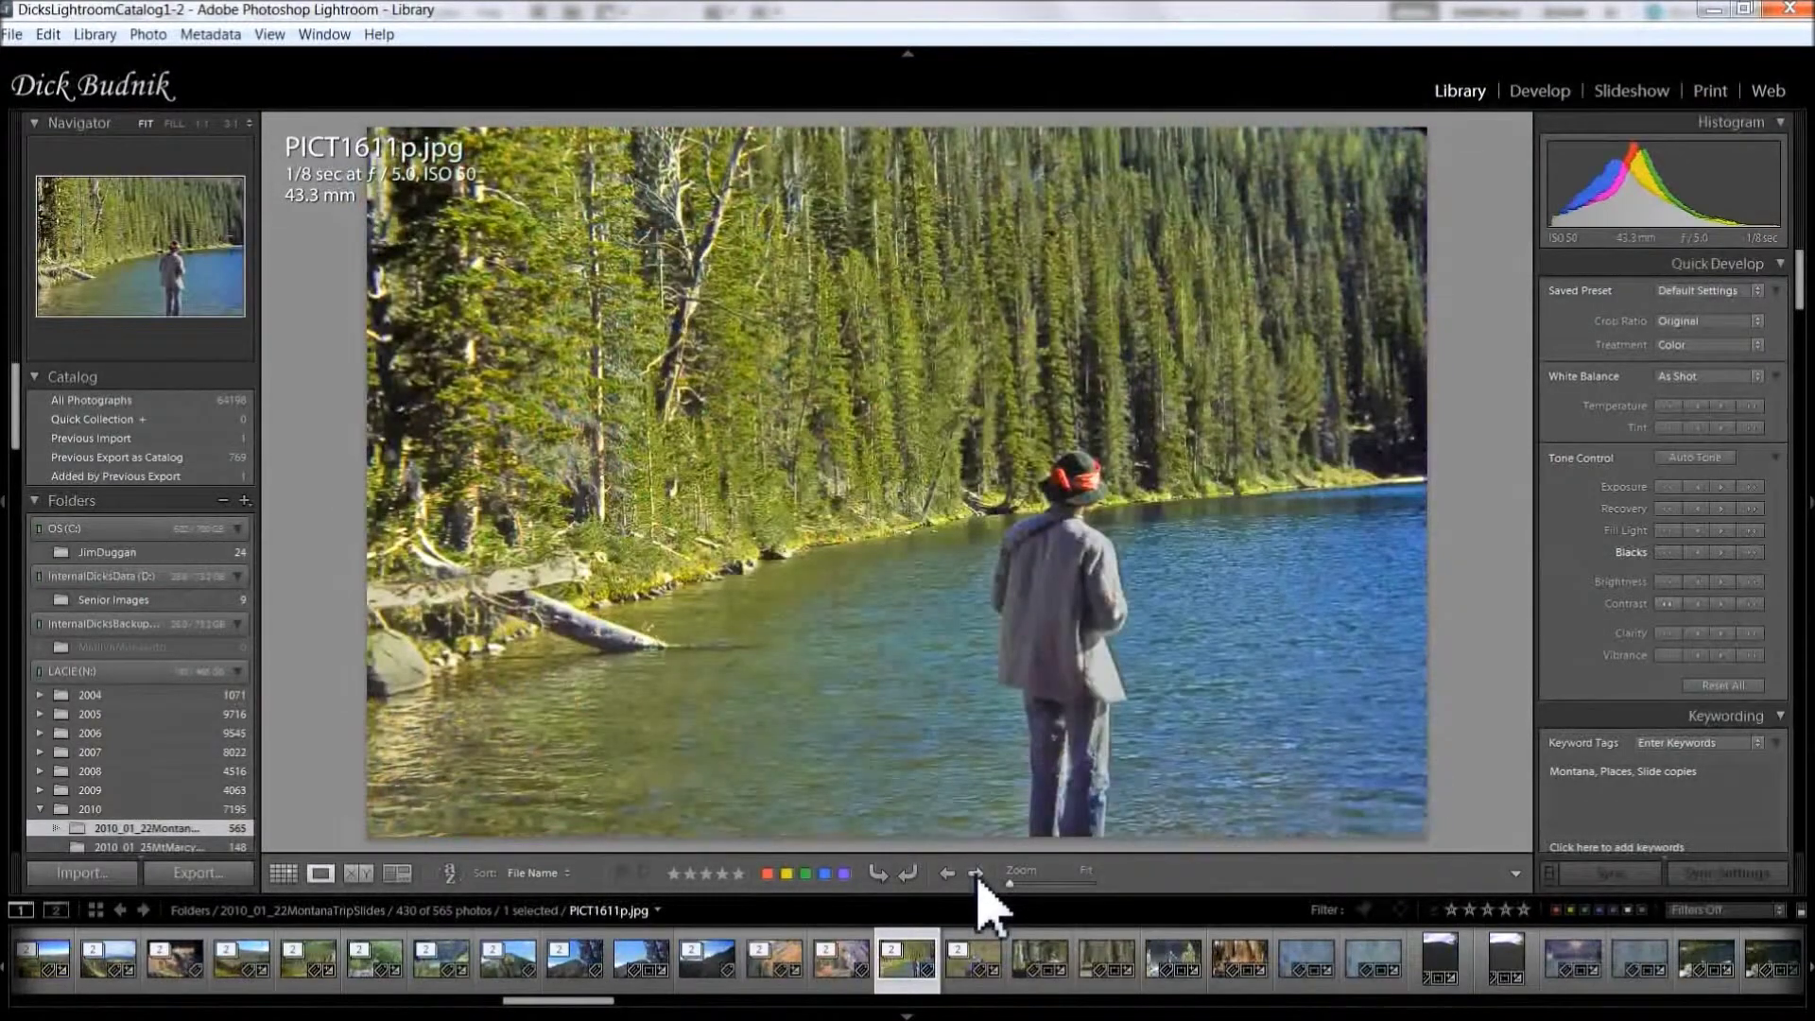